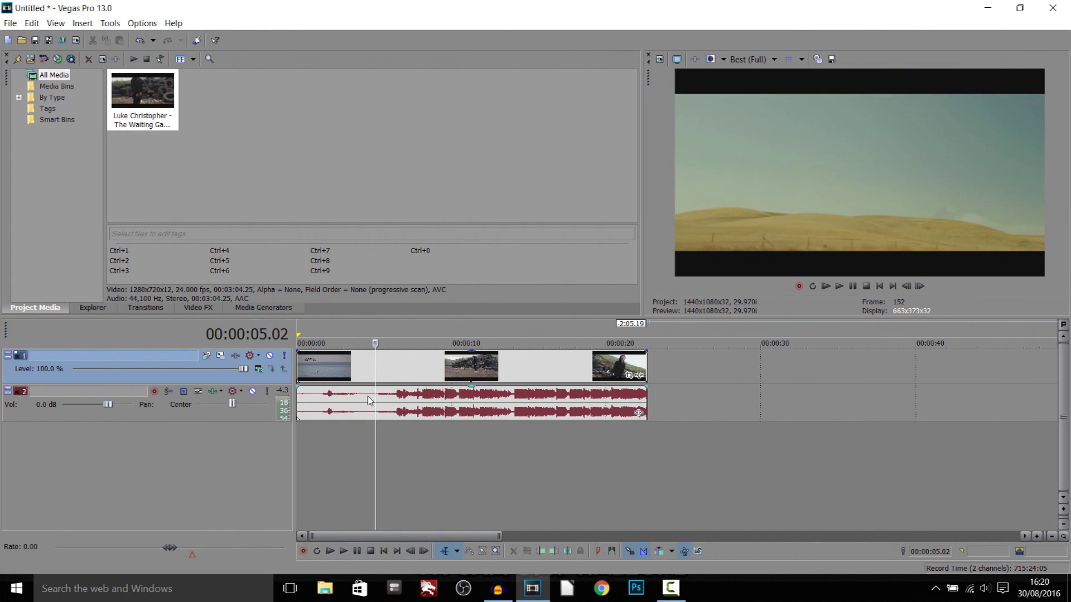
Play the clip from the start and insert a marker at 00:00:01.24, just before the first sound in the audio
{"action": "left_click_drag", "start_coordinate": [376, 400], "coordinate": [293, 399]}
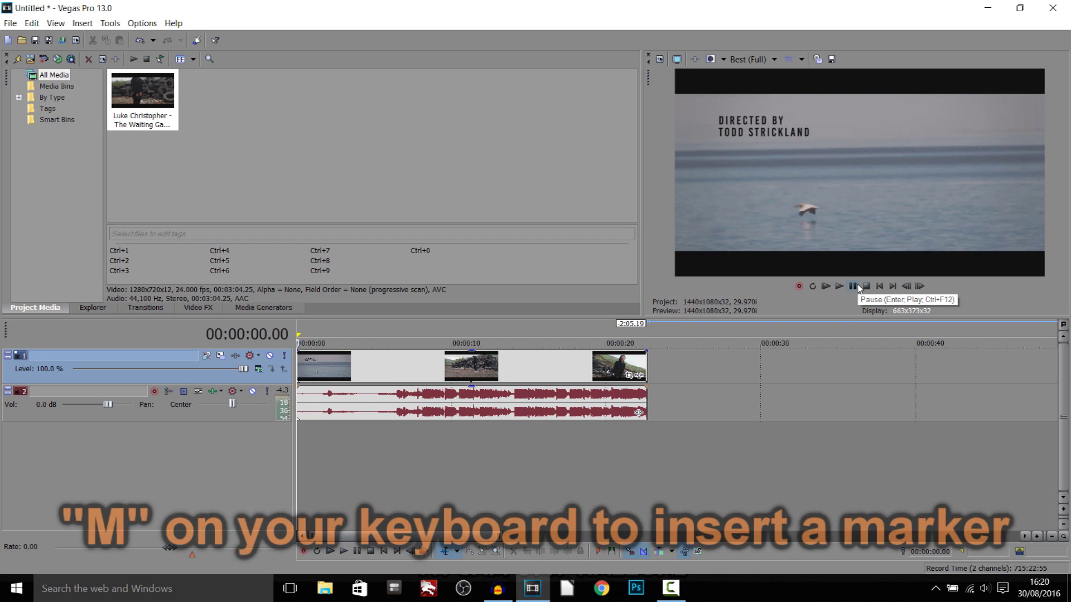
{"action": "key", "text": "space"}
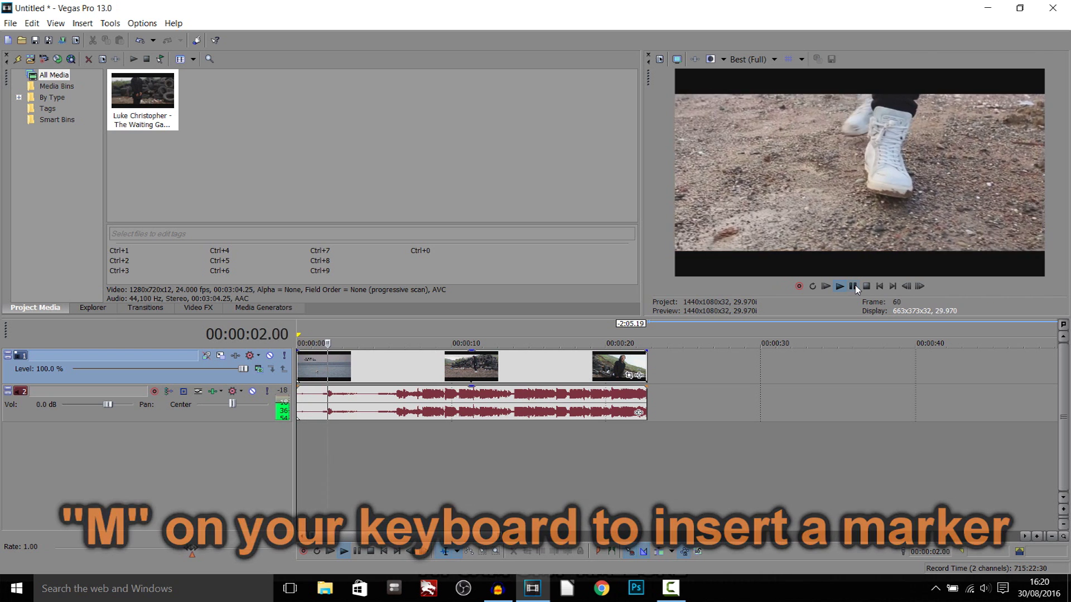
{"action": "left_click", "coordinate": [853, 286]}
{"action": "scroll", "coordinate": [552, 435], "scroll_direction": "up", "scroll_amount": 8}
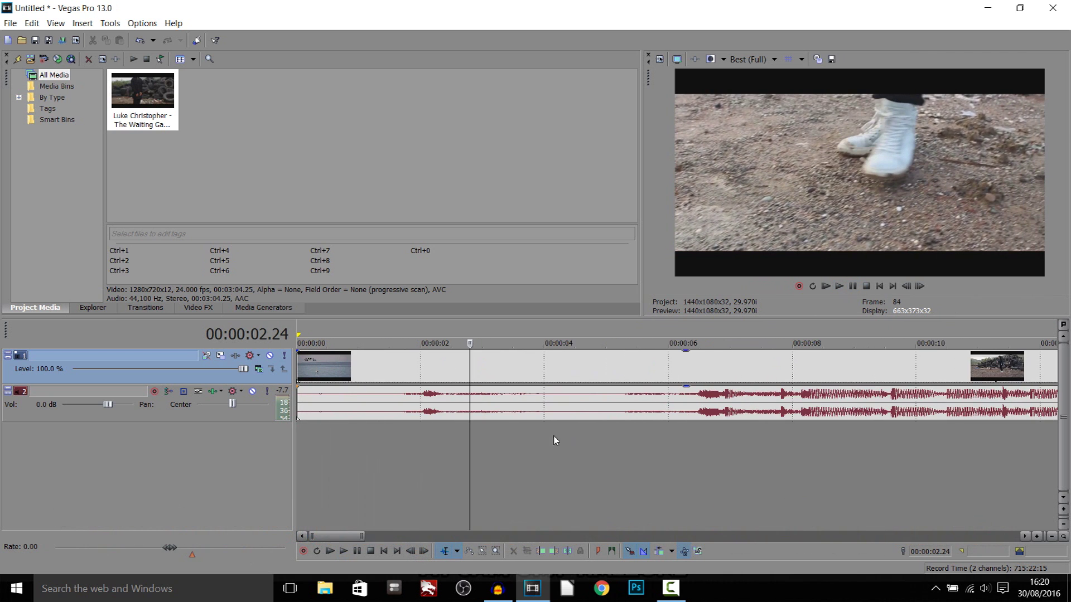
{"action": "left_click", "coordinate": [521, 413]}
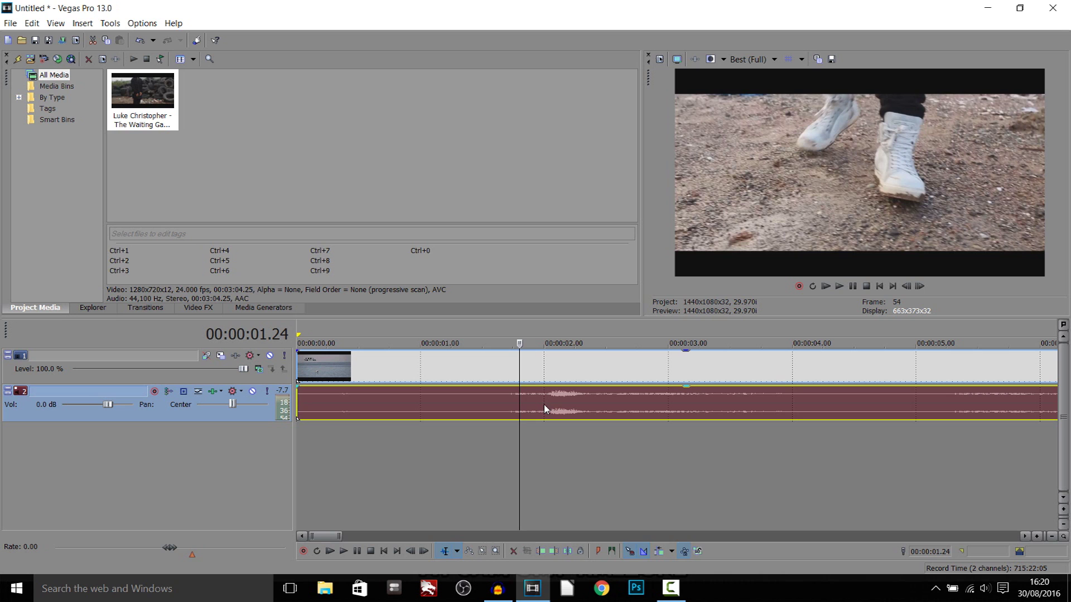
{"action": "key", "text": "m"}
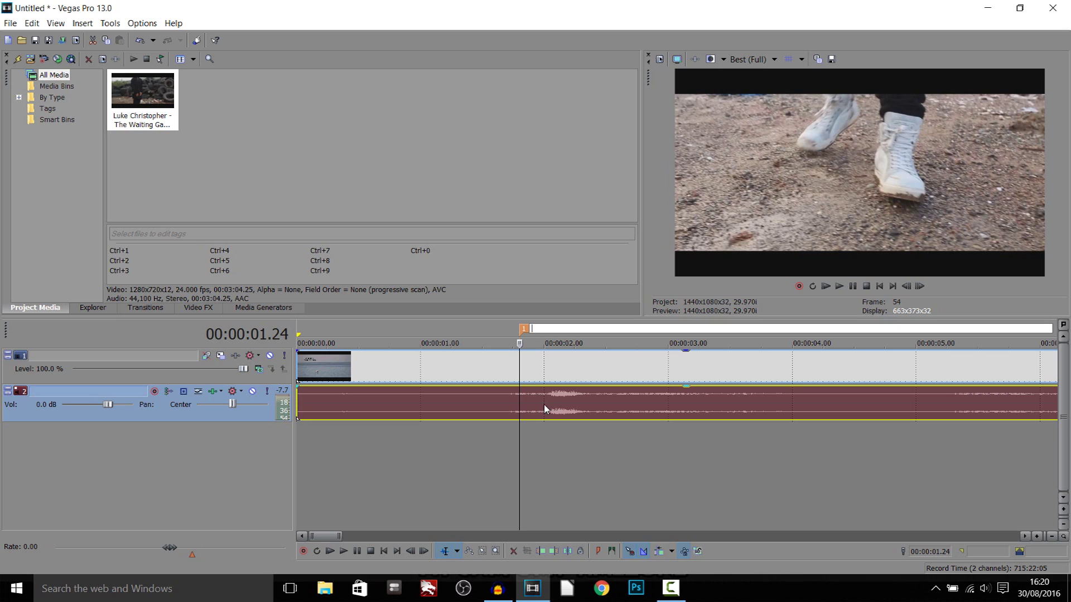
Insert a marker at about 00:00:02.21, after the first sound in the audio
{"action": "left_click", "coordinate": [852, 286]}
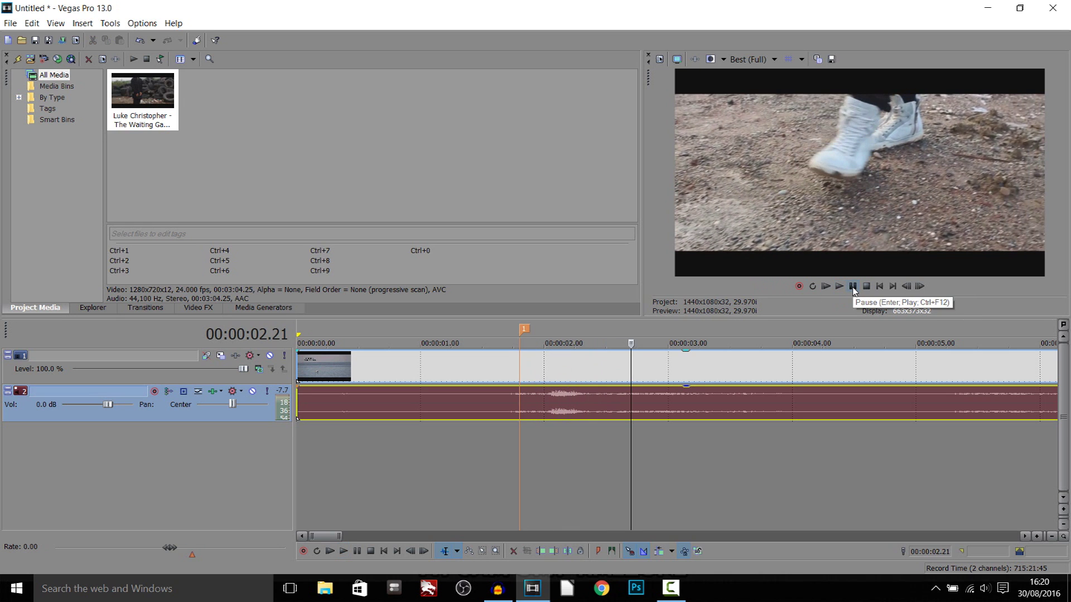
{"action": "key", "text": "m"}
{"action": "left_click", "coordinate": [629, 377]}
{"action": "left_click", "coordinate": [555, 407]}
{"action": "scroll", "coordinate": [558, 410], "scroll_direction": "down", "scroll_amount": 3}
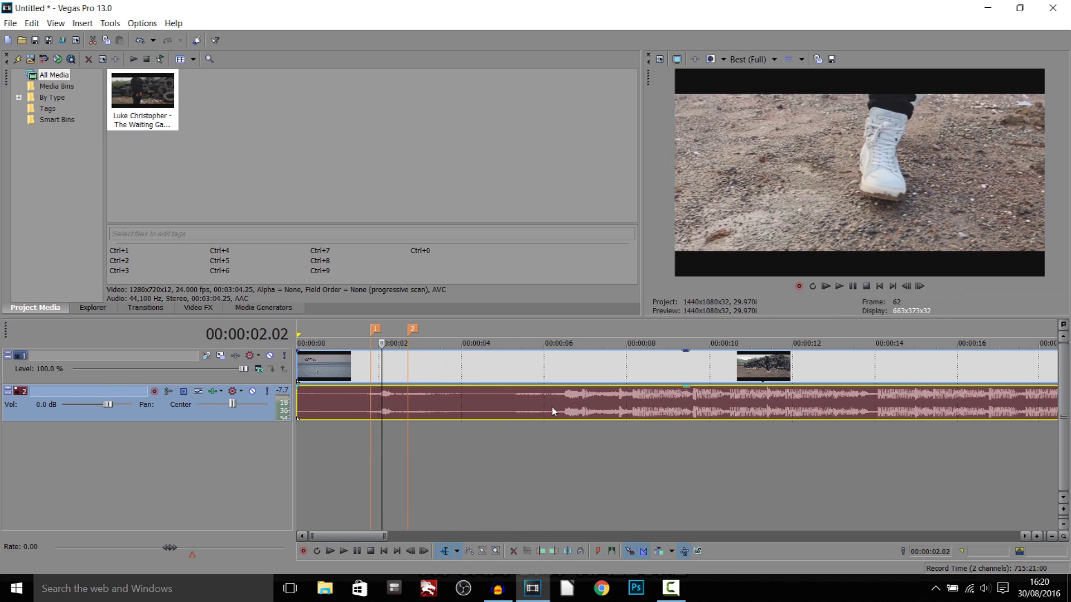
Audition the track from about 00:00:06.11 and insert a marker at 00:00:08.00, just before the heavier beat starts
{"action": "left_click", "coordinate": [372, 365]}
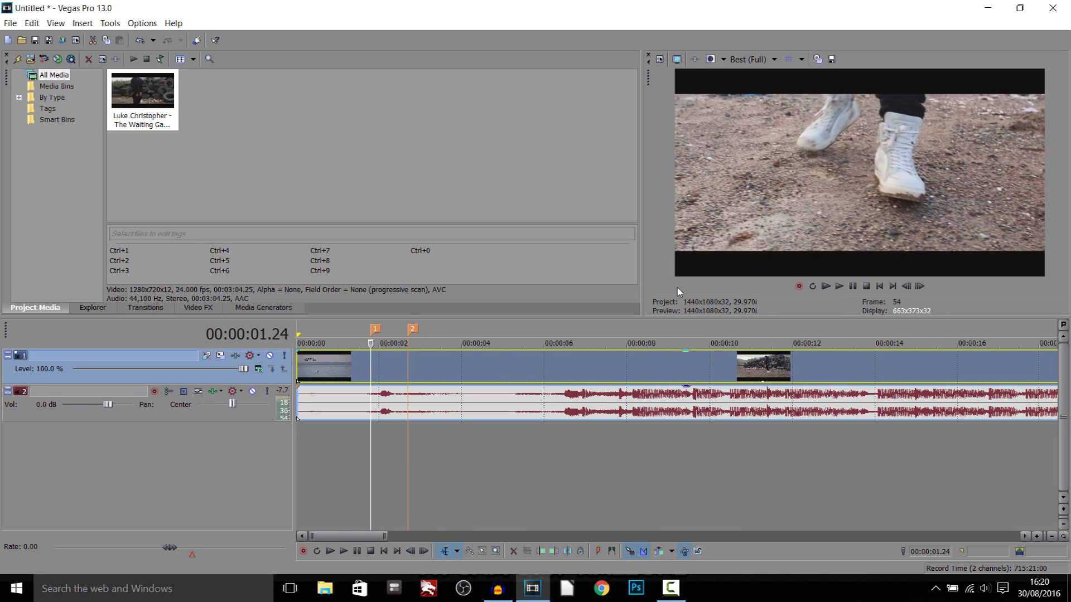
{"action": "left_click", "coordinate": [560, 412]}
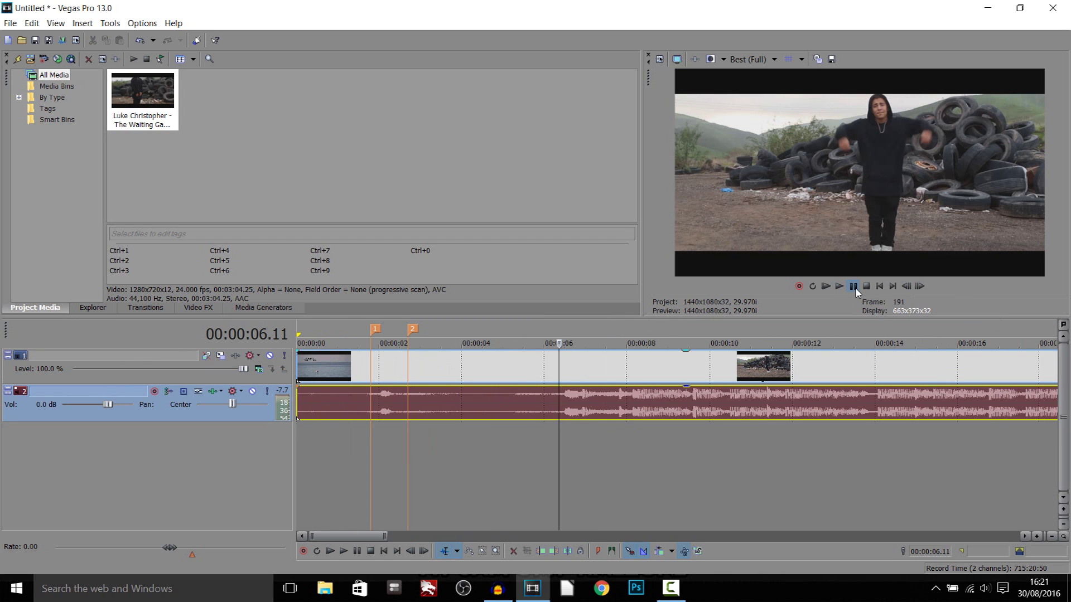
{"action": "left_click", "coordinate": [840, 288]}
{"action": "scroll", "coordinate": [825, 312], "scroll_direction": "down", "scroll_amount": 3}
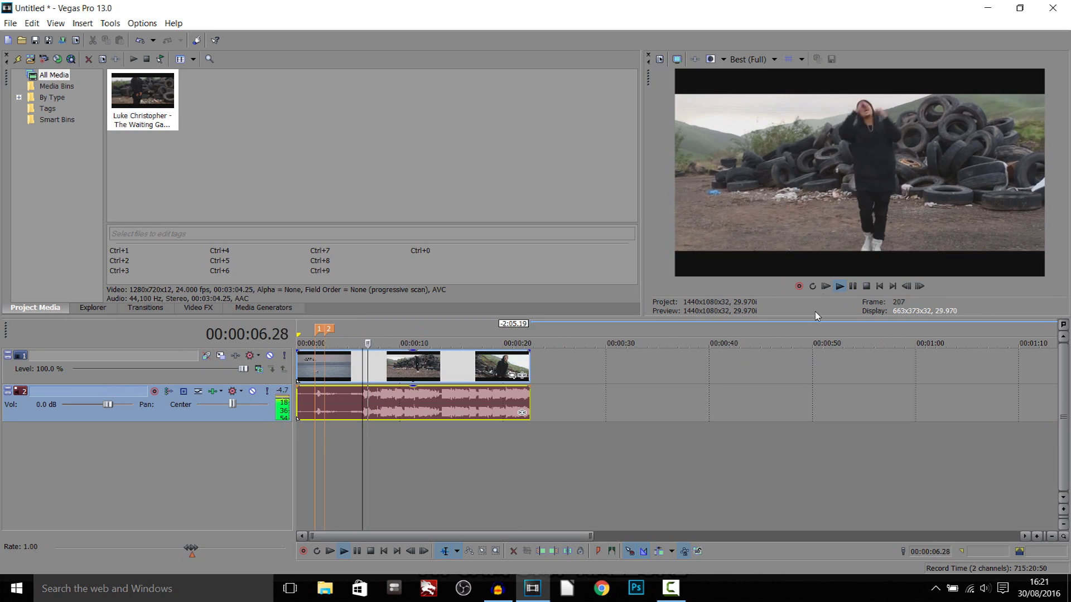
{"action": "left_click", "coordinate": [853, 291]}
{"action": "scroll", "coordinate": [768, 393], "scroll_direction": "up", "scroll_amount": 3}
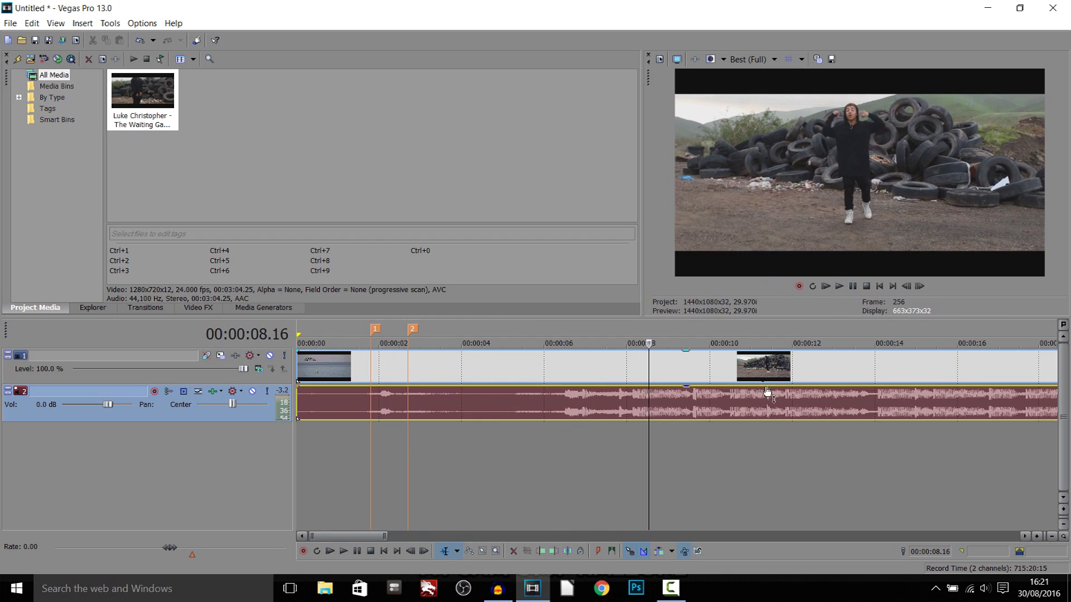
{"action": "left_click", "coordinate": [627, 413]}
{"action": "left_click", "coordinate": [618, 413]}
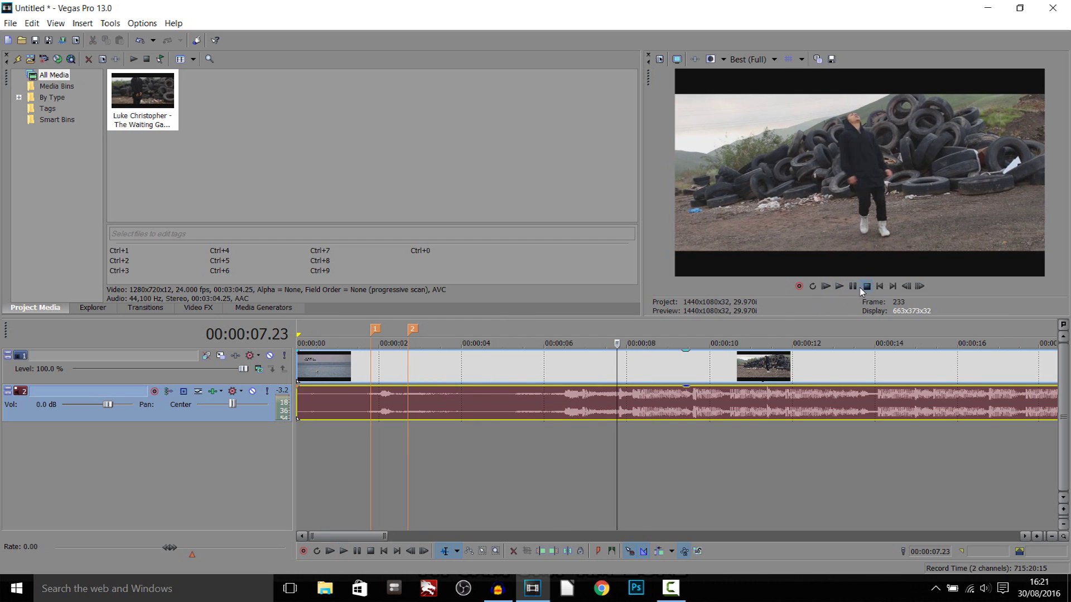
{"action": "left_click", "coordinate": [626, 413]}
{"action": "left_click", "coordinate": [635, 412]}
{"action": "scroll", "coordinate": [640, 413], "scroll_direction": "up", "scroll_amount": 3}
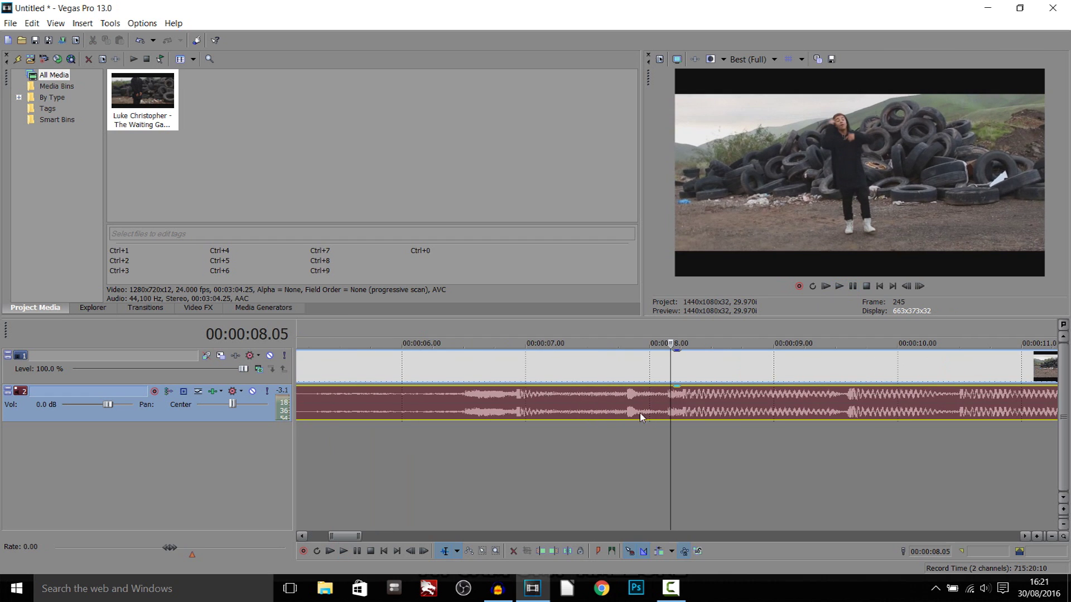
{"action": "left_click", "coordinate": [650, 412]}
{"action": "key", "text": "m"}
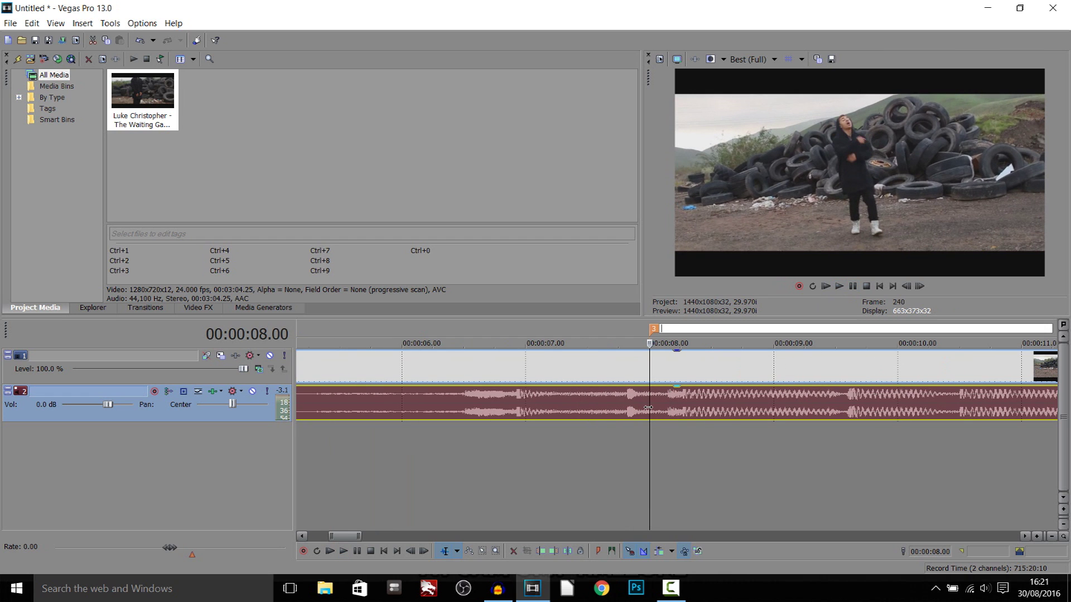
Play on from 00:00:08.00 and insert markers at 00:00:10.08 and 00:00:10.13 around the short break in the audio
{"action": "scroll", "coordinate": [648, 408], "scroll_direction": "down", "scroll_amount": 3}
{"action": "key", "text": "space"}
{"action": "scroll", "coordinate": [855, 288], "scroll_direction": "down", "scroll_amount": 3}
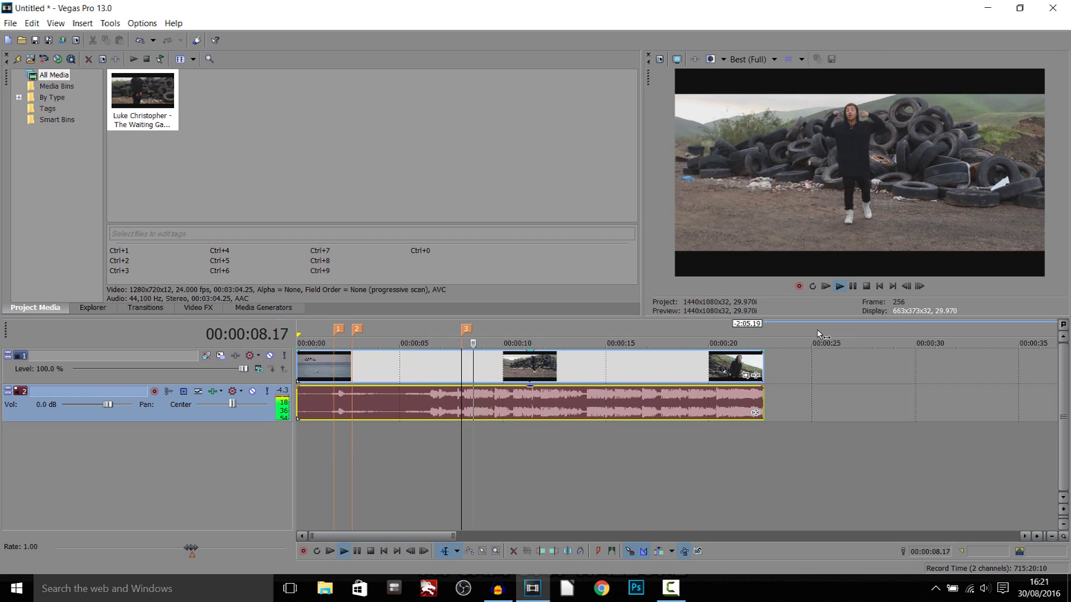
{"action": "left_click", "coordinate": [853, 287]}
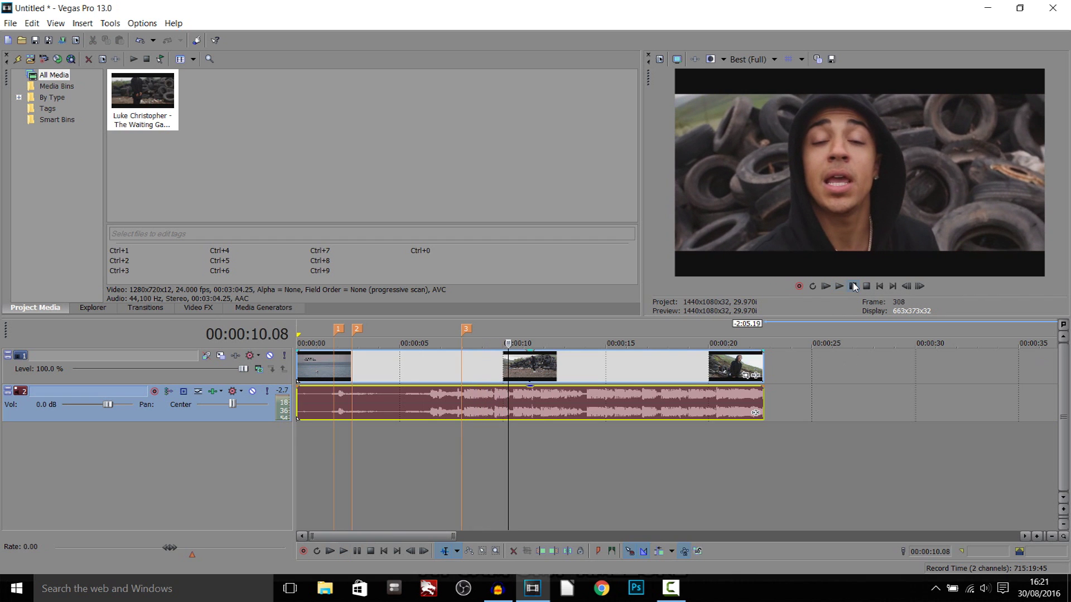
{"action": "scroll", "coordinate": [677, 411], "scroll_direction": "up", "scroll_amount": 4}
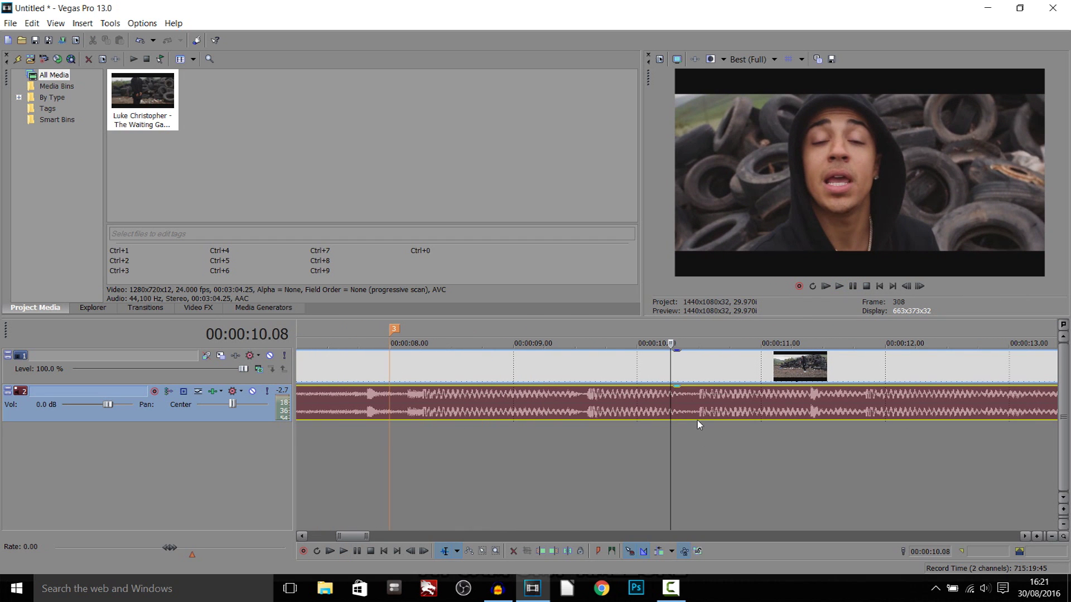
{"action": "key", "text": "m"}
{"action": "left_click", "coordinate": [690, 399]}
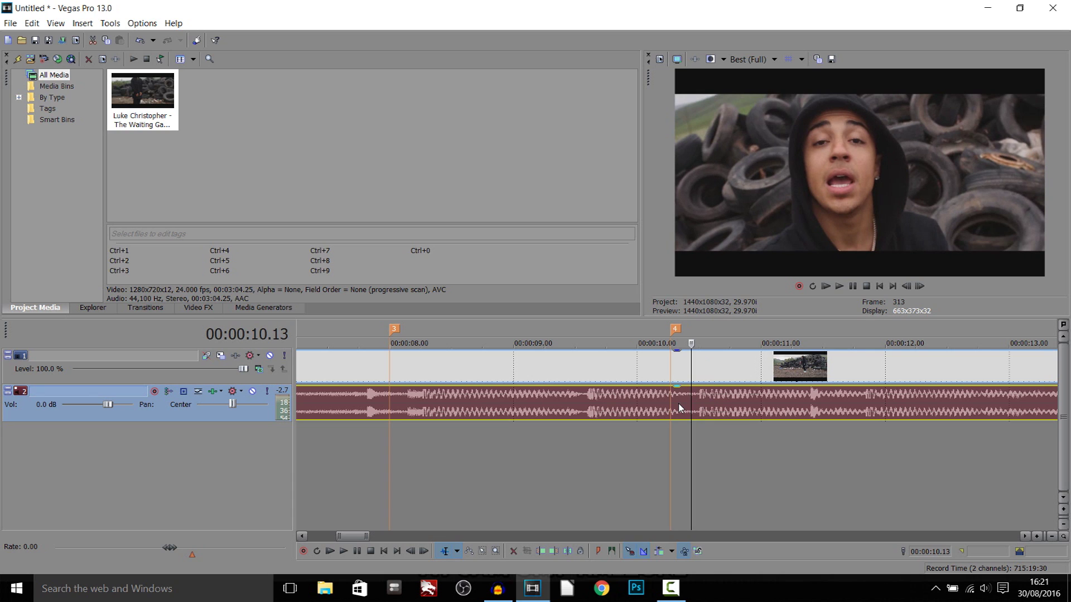
{"action": "key", "text": "m"}
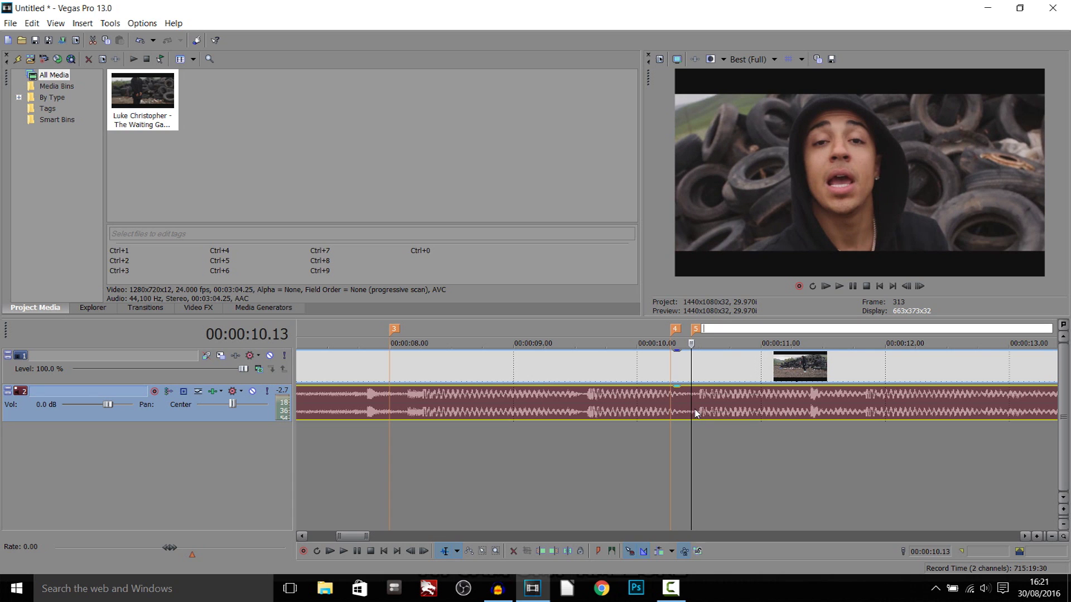
{"action": "key", "text": "Return"}
Play on from 00:00:10.13 and insert markers at 00:00:13.25 and 00:00:14.02 on either side of the next quiet gap
{"action": "scroll", "coordinate": [694, 413], "scroll_direction": "down", "scroll_amount": 4}
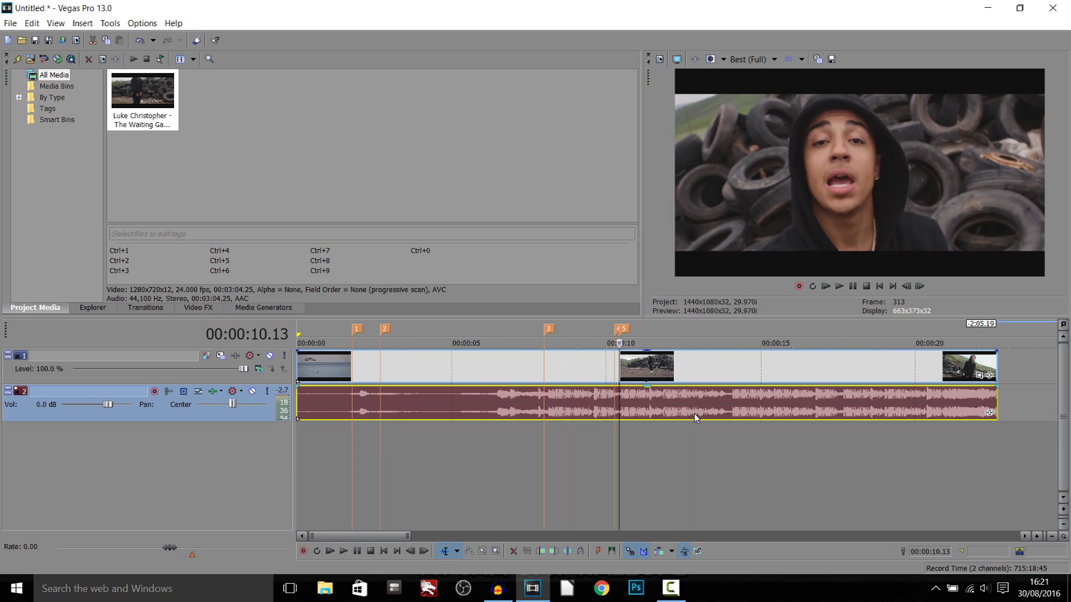
{"action": "left_click", "coordinate": [854, 289]}
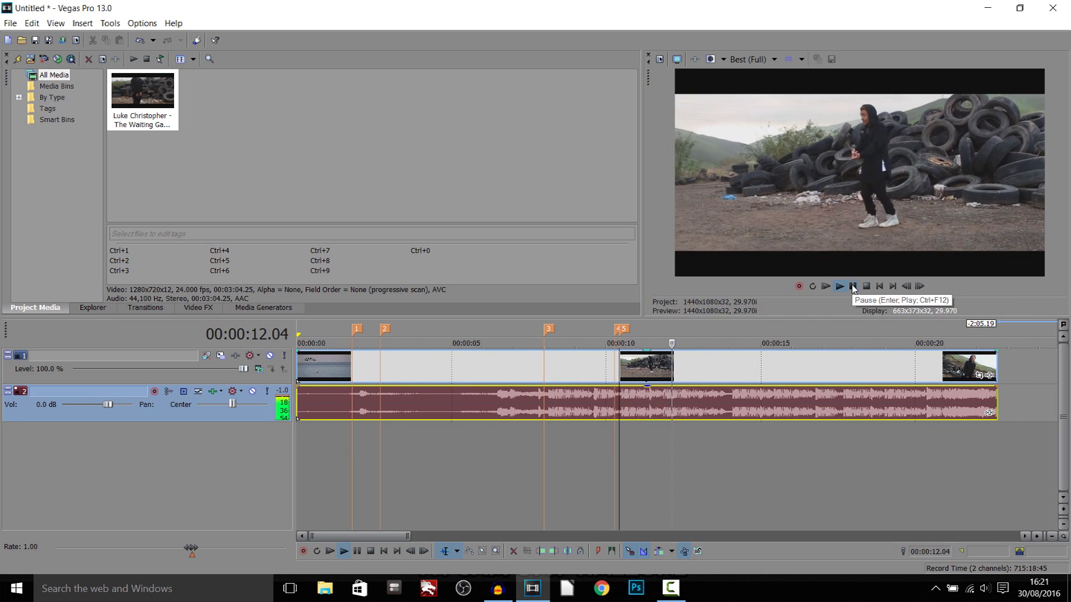
{"action": "left_click", "coordinate": [853, 287]}
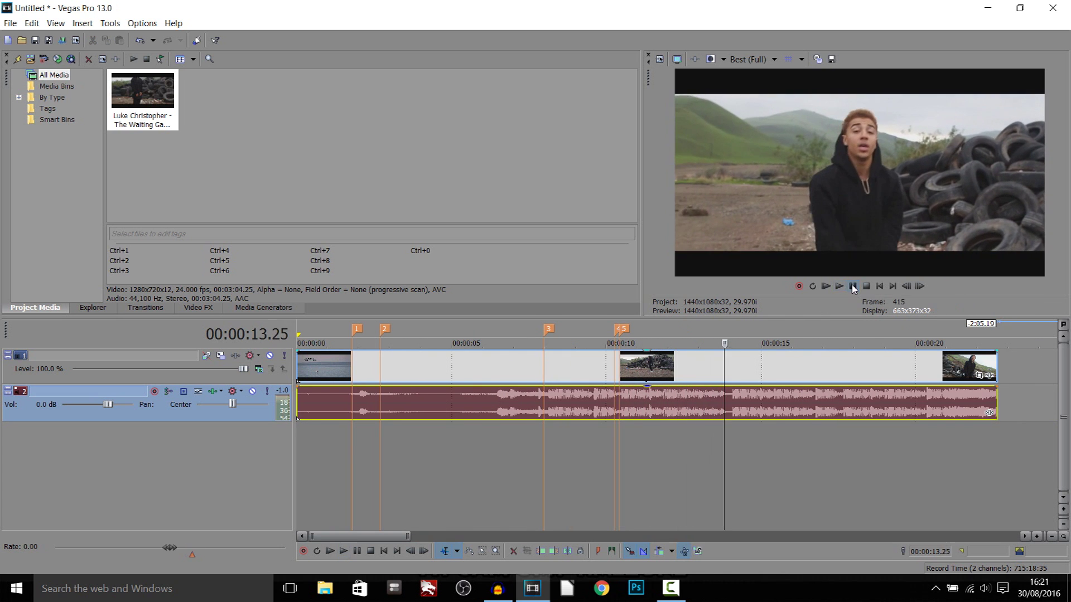
{"action": "scroll", "coordinate": [744, 417], "scroll_direction": "up", "scroll_amount": 3}
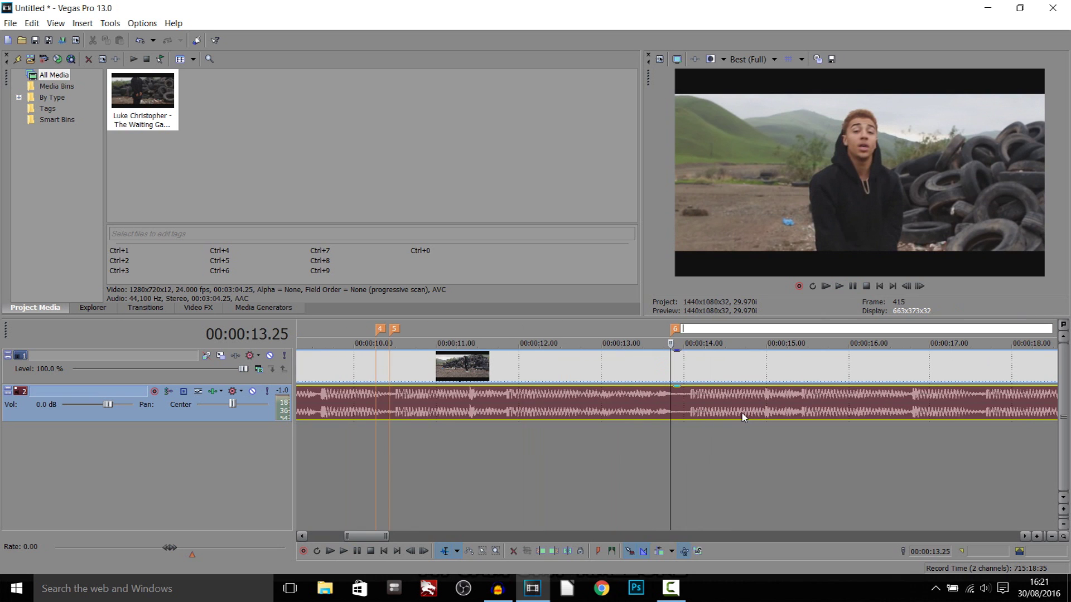
{"action": "scroll", "coordinate": [736, 423], "scroll_direction": "up", "scroll_amount": 5}
{"action": "left_click", "coordinate": [742, 403]}
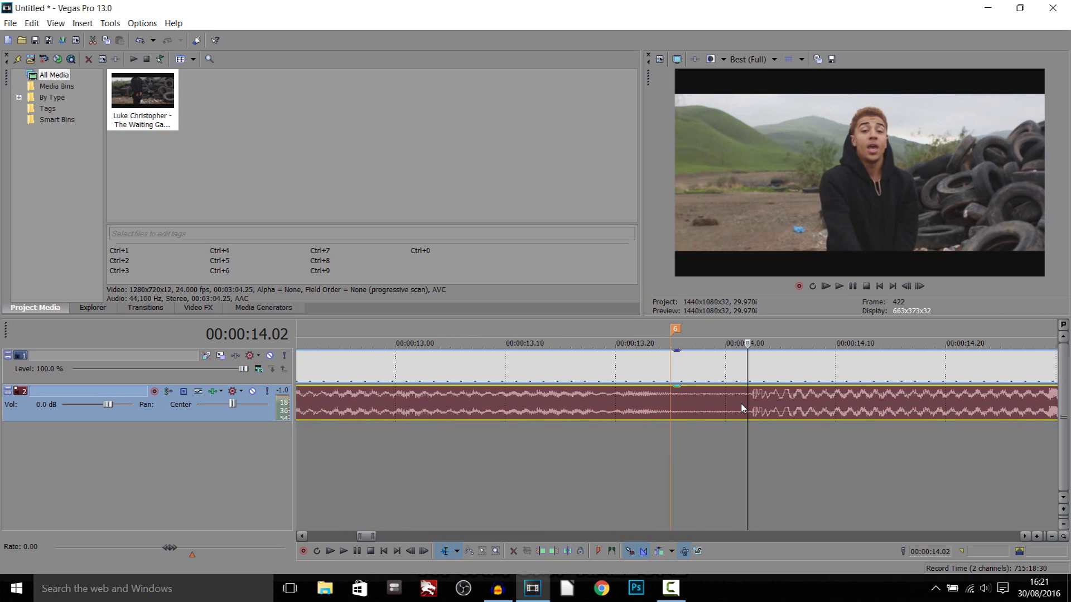
{"action": "key", "text": "m"}
{"action": "key", "text": "Return"}
Play on from 00:00:14.02 and insert markers at 00:00:17.16 and 00:00:17.20 around the following audio gap
{"action": "scroll", "coordinate": [761, 433], "scroll_direction": "down", "scroll_amount": 7}
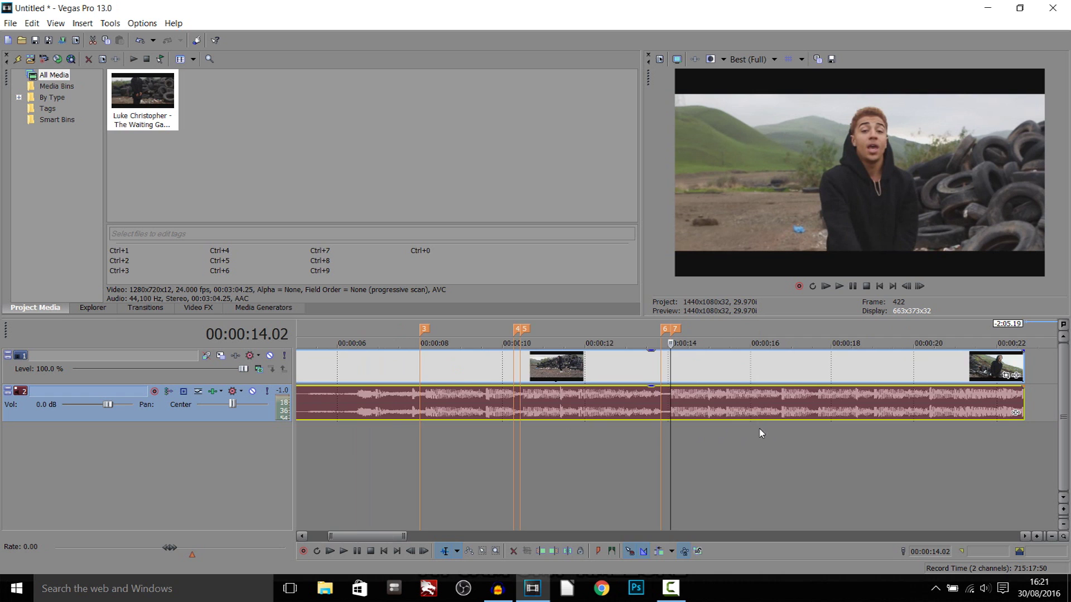
{"action": "left_click", "coordinate": [857, 287]}
{"action": "scroll", "coordinate": [860, 357], "scroll_direction": "down", "scroll_amount": 1}
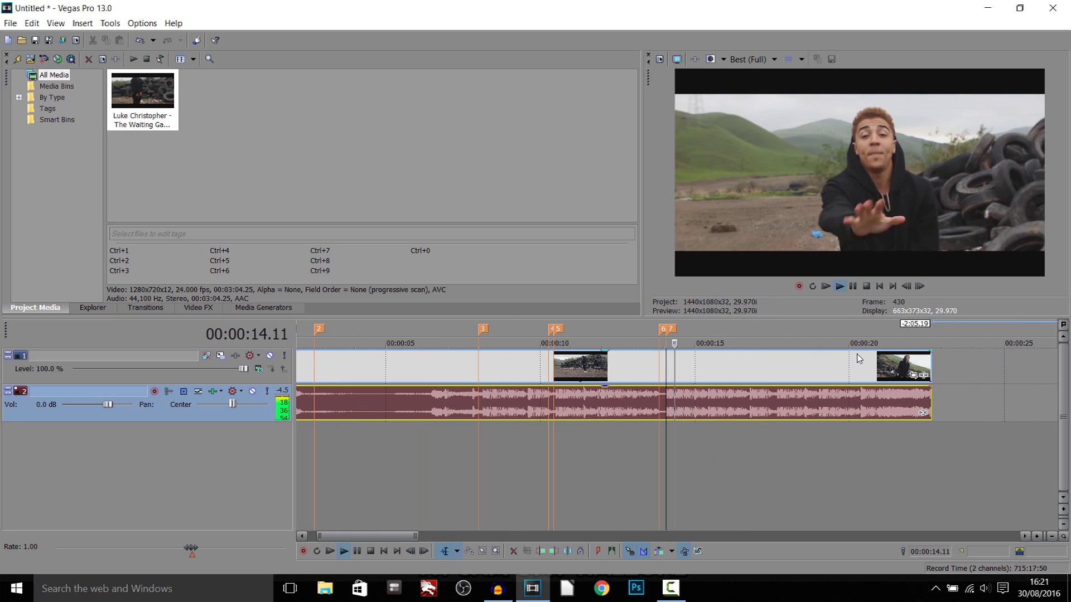
{"action": "left_click", "coordinate": [852, 286]}
{"action": "scroll", "coordinate": [680, 412], "scroll_direction": "up", "scroll_amount": 3}
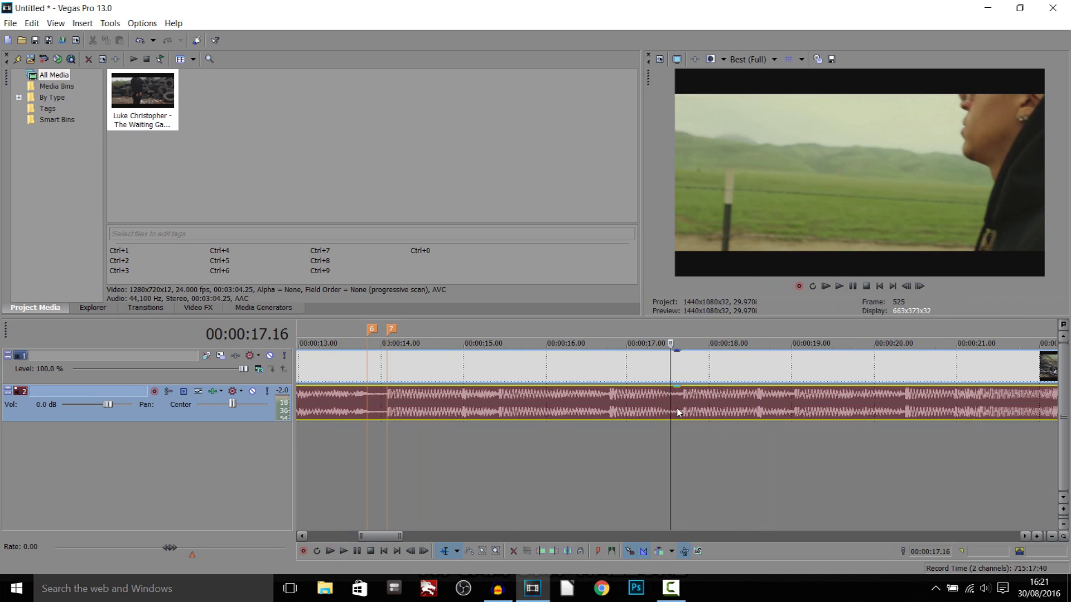
{"action": "key", "text": "m"}
{"action": "scroll", "coordinate": [675, 411], "scroll_direction": "up", "scroll_amount": 3}
{"action": "left_click", "coordinate": [702, 409]}
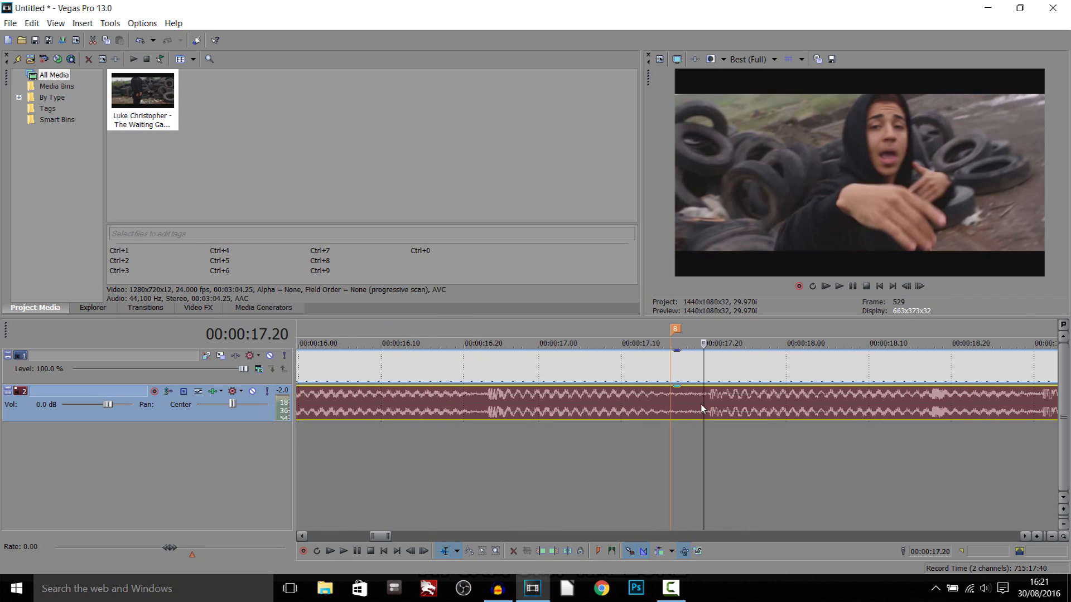
{"action": "key", "text": "m"}
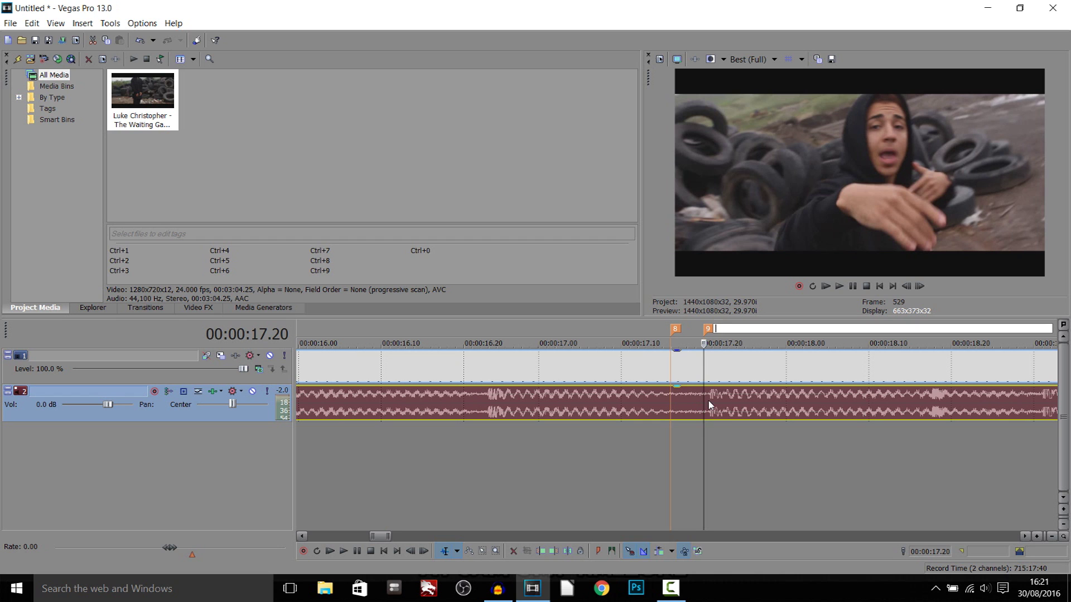
{"action": "key", "text": "Return"}
Play the rest of the clip from 00:00:17.20 to its end to check for further marker points
{"action": "scroll", "coordinate": [736, 390], "scroll_direction": "down", "scroll_amount": 5}
{"action": "left_click", "coordinate": [840, 287]}
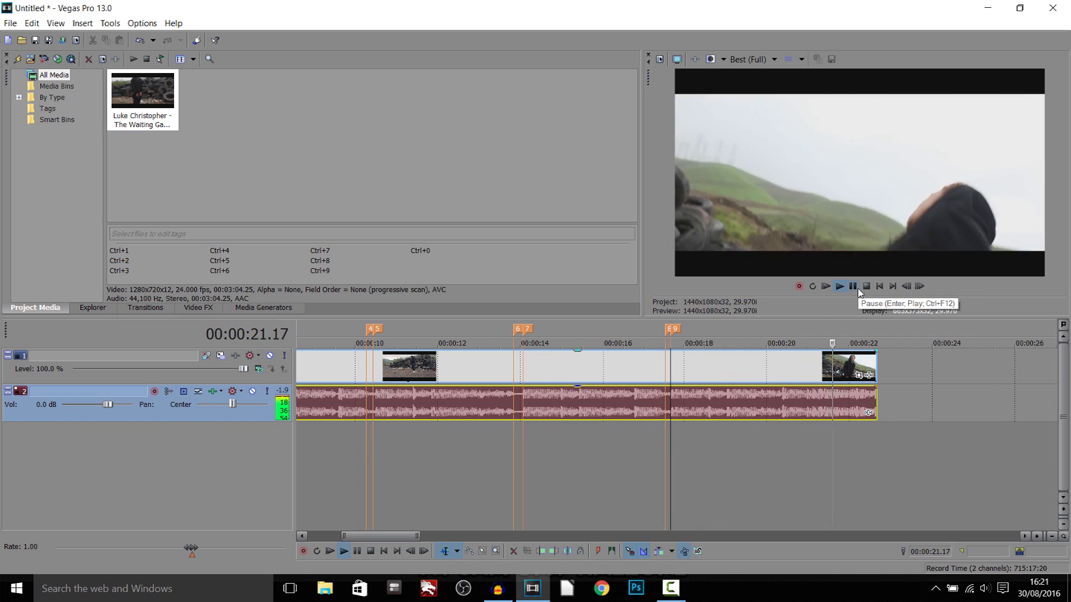
{"action": "scroll", "coordinate": [726, 413], "scroll_direction": "down", "scroll_amount": 4}
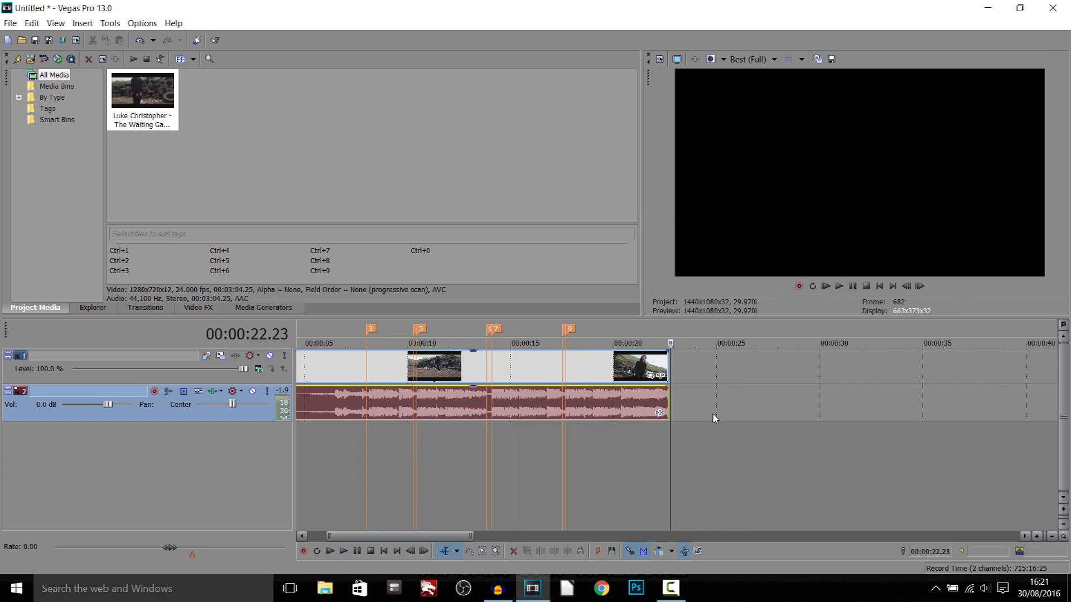
{"action": "scroll", "coordinate": [583, 402], "scroll_direction": "up", "scroll_amount": 1}
{"action": "scroll", "coordinate": [498, 403], "scroll_direction": "down", "scroll_amount": 2}
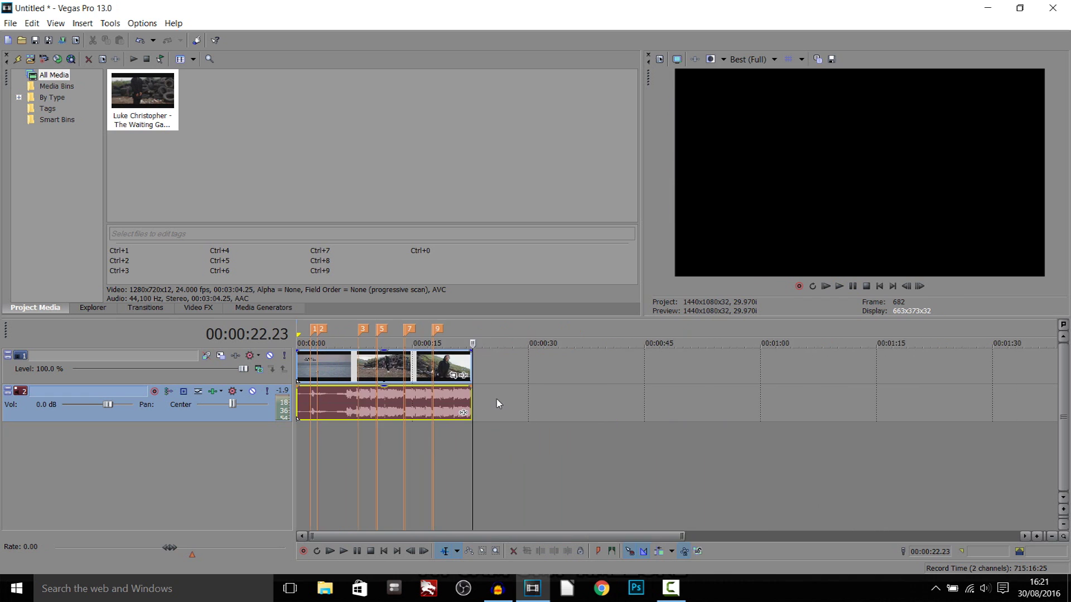
{"action": "scroll", "coordinate": [446, 407], "scroll_direction": "up", "scroll_amount": 2}
Review the placed markers along the timeline, starting at the first one and continuing past marker 3
{"action": "left_click", "coordinate": [325, 379]}
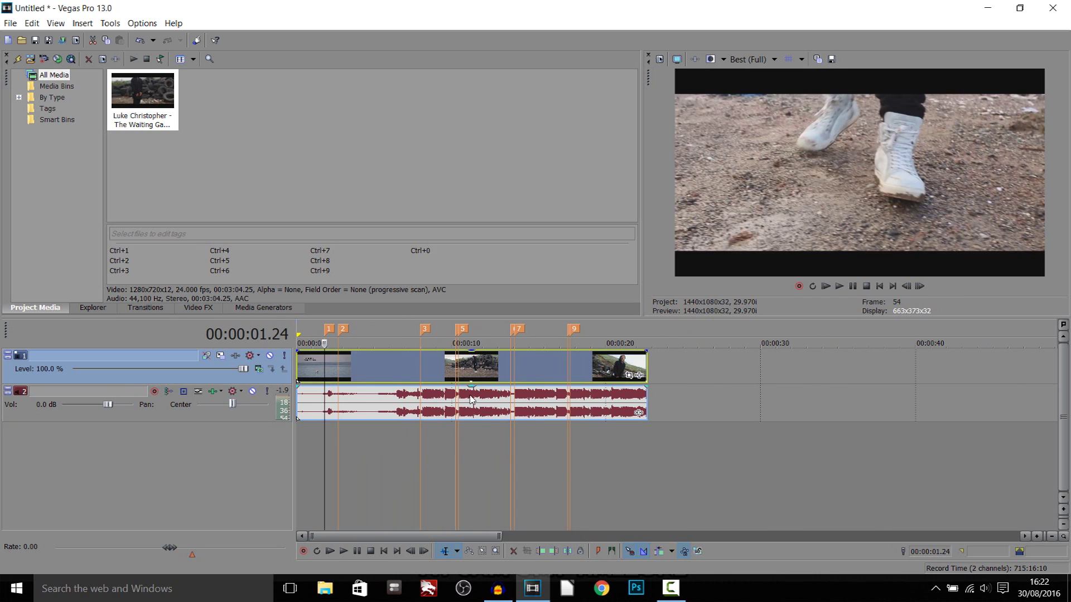
{"action": "scroll", "coordinate": [502, 397], "scroll_direction": "up", "scroll_amount": 2}
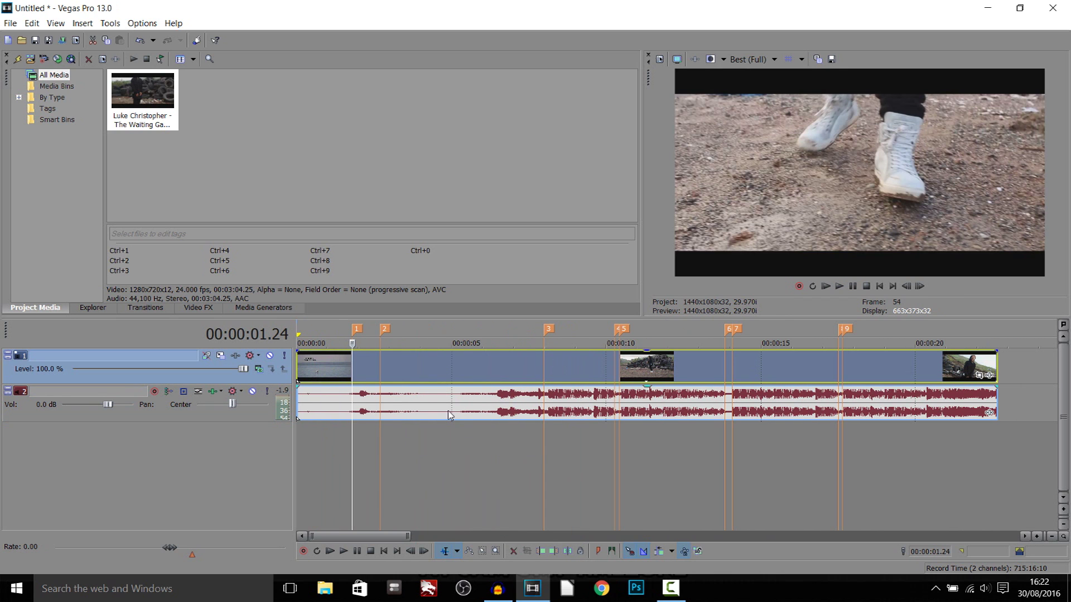
{"action": "left_click", "coordinate": [363, 367]}
{"action": "left_click", "coordinate": [370, 371]}
{"action": "left_click", "coordinate": [545, 365]}
{"action": "scroll", "coordinate": [750, 341], "scroll_direction": "up", "scroll_amount": 1}
{"action": "key", "text": "space"}
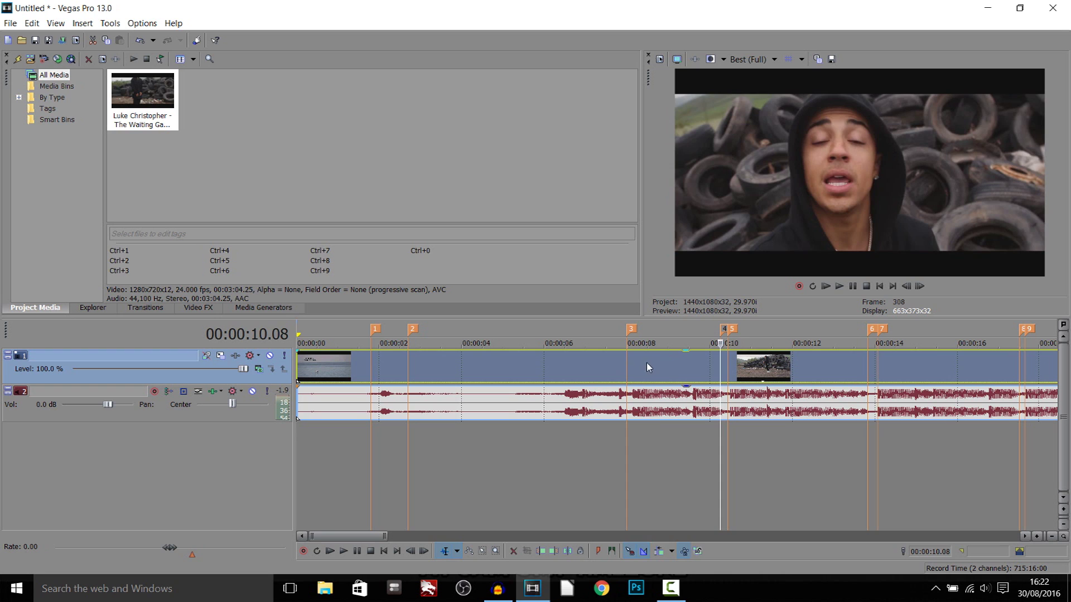
Review the remaining markers on the timeline, from marker 5 through markers 6 and 7 to the full marker overview
{"action": "left_click", "coordinate": [733, 330]}
{"action": "left_click", "coordinate": [871, 330]}
{"action": "left_click", "coordinate": [814, 366]}
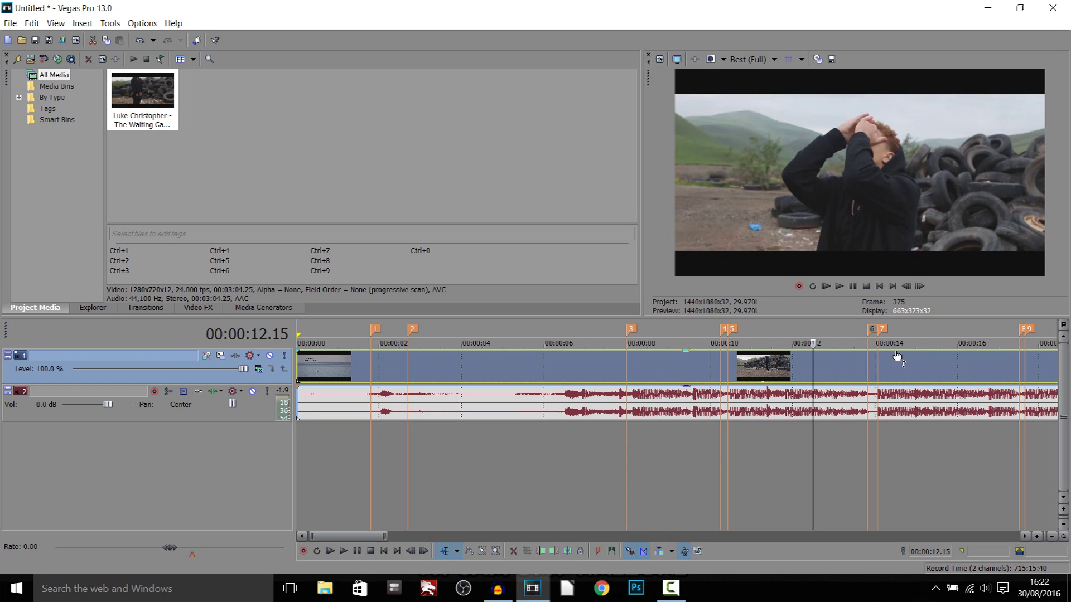
{"action": "scroll", "coordinate": [868, 379], "scroll_direction": "down", "scroll_amount": 3}
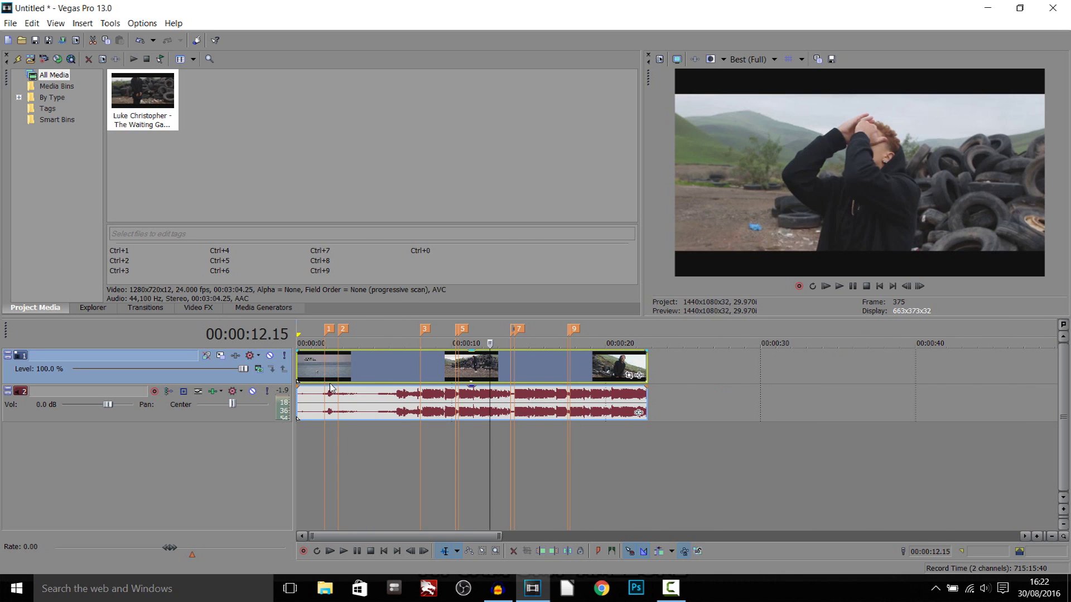
Insert two empty video tracks above the music video's track
{"action": "left_click", "coordinate": [331, 386]}
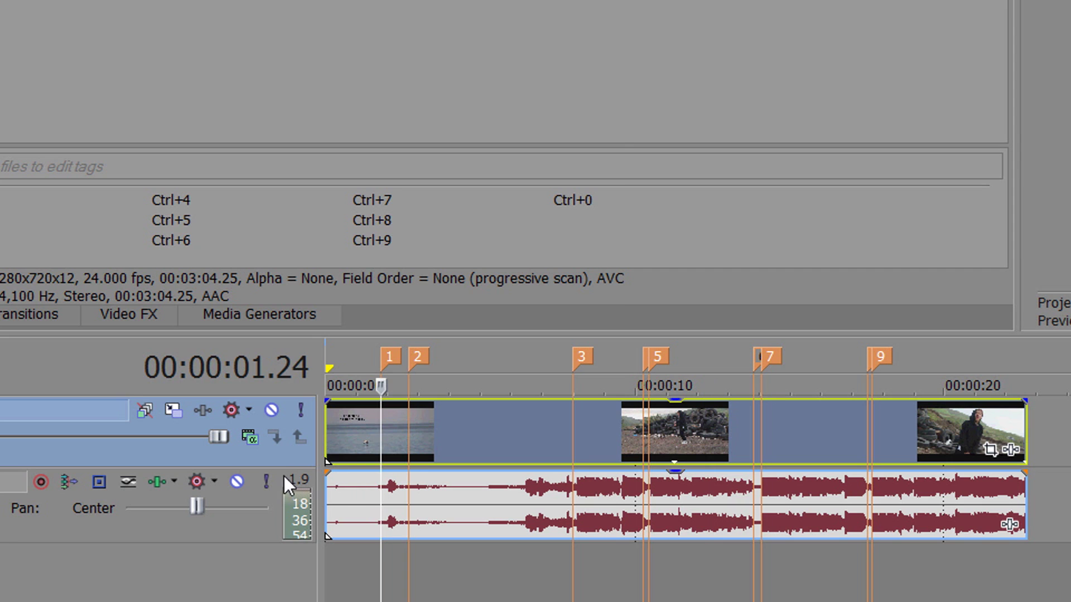
{"action": "right_click", "coordinate": [286, 454]}
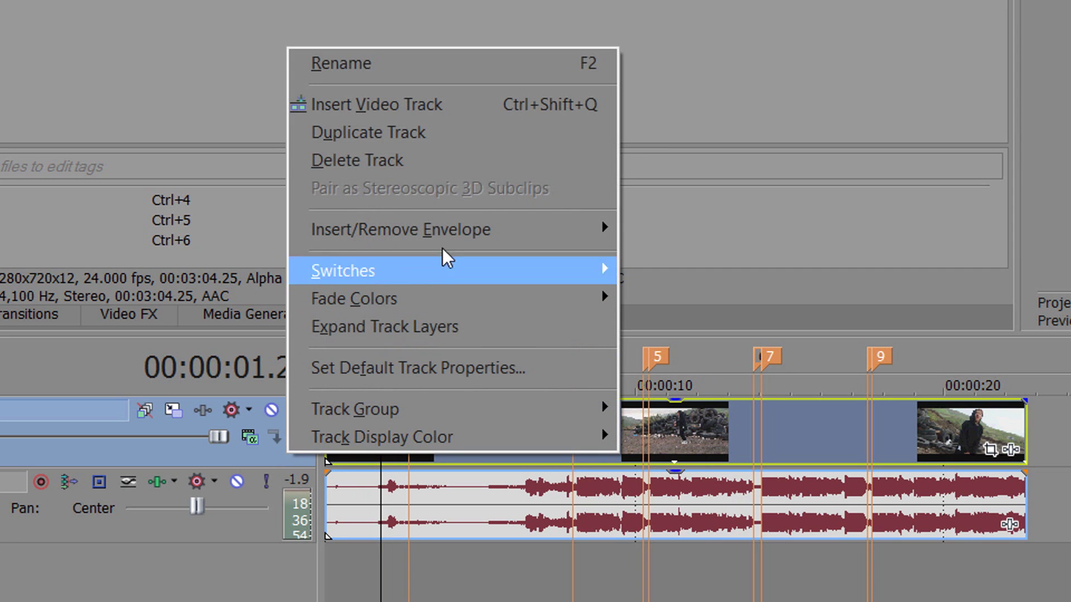
{"action": "left_click", "coordinate": [466, 109]}
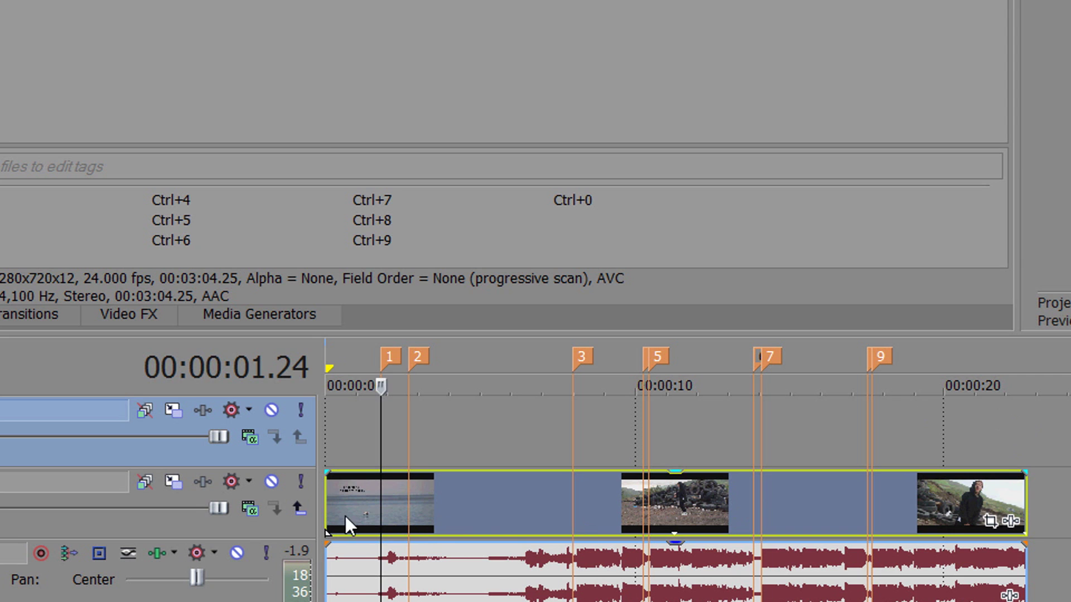
{"action": "right_click", "coordinate": [295, 464]}
{"action": "left_click", "coordinate": [304, 112]}
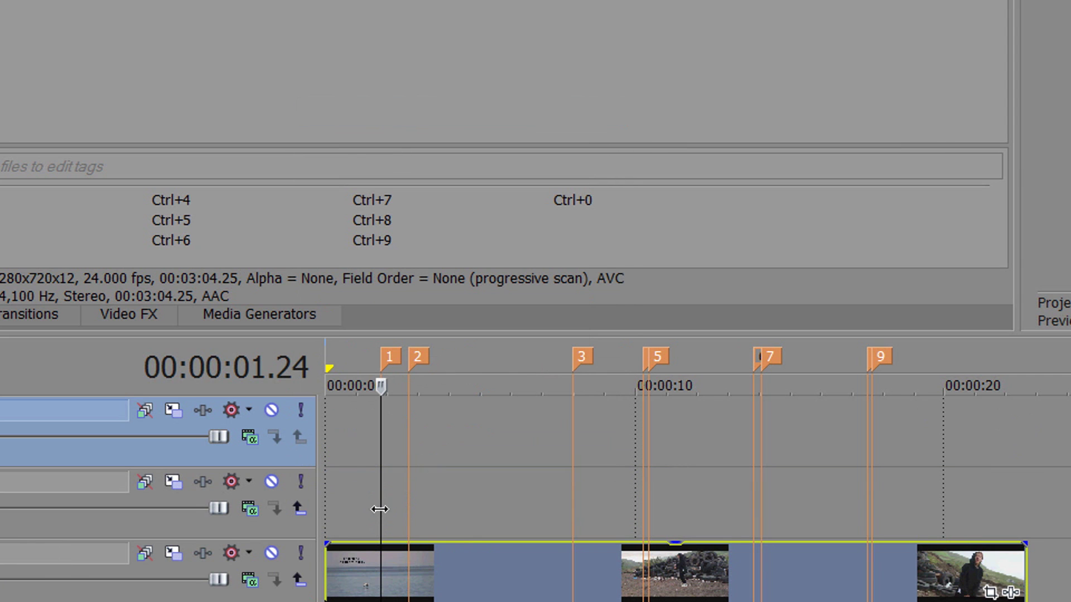
Display the media generators and choose the default window layout
{"action": "scroll", "coordinate": [479, 474], "scroll_direction": "up", "scroll_amount": 6}
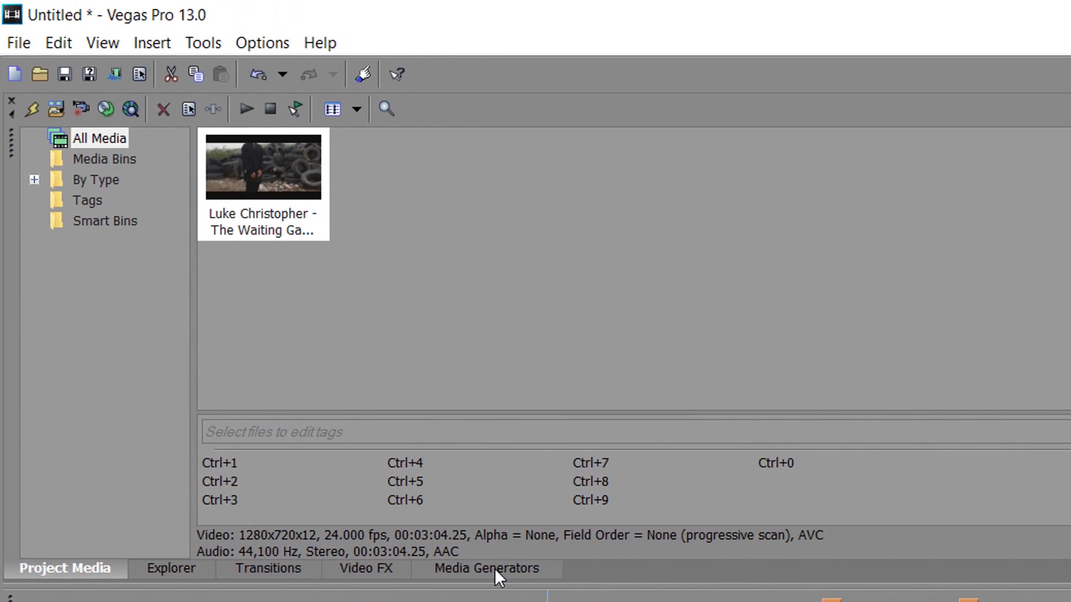
{"action": "left_click", "coordinate": [413, 478]}
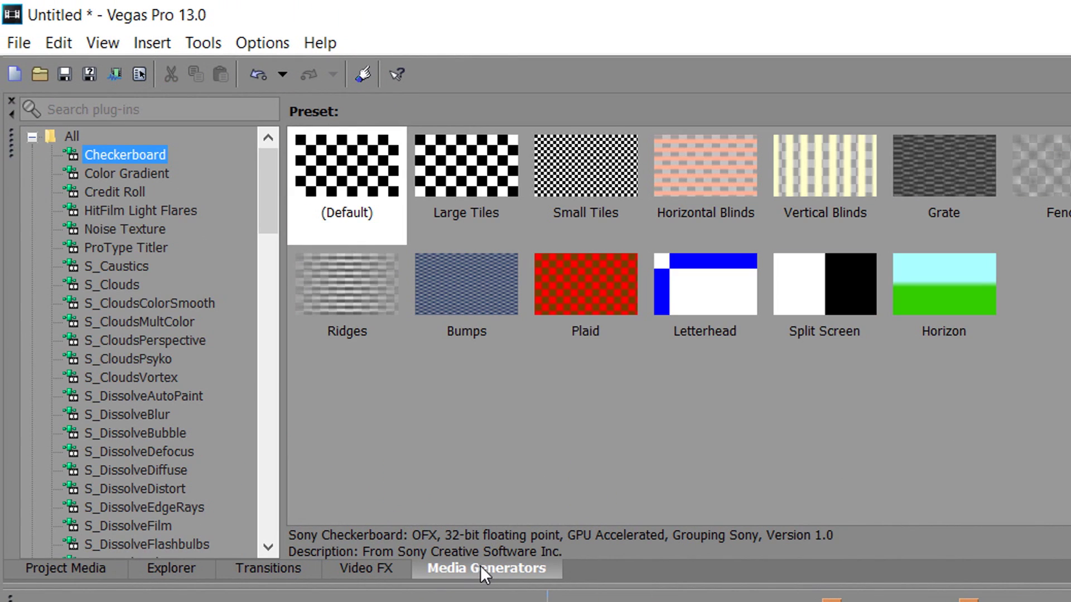
{"action": "left_click", "coordinate": [119, 41]}
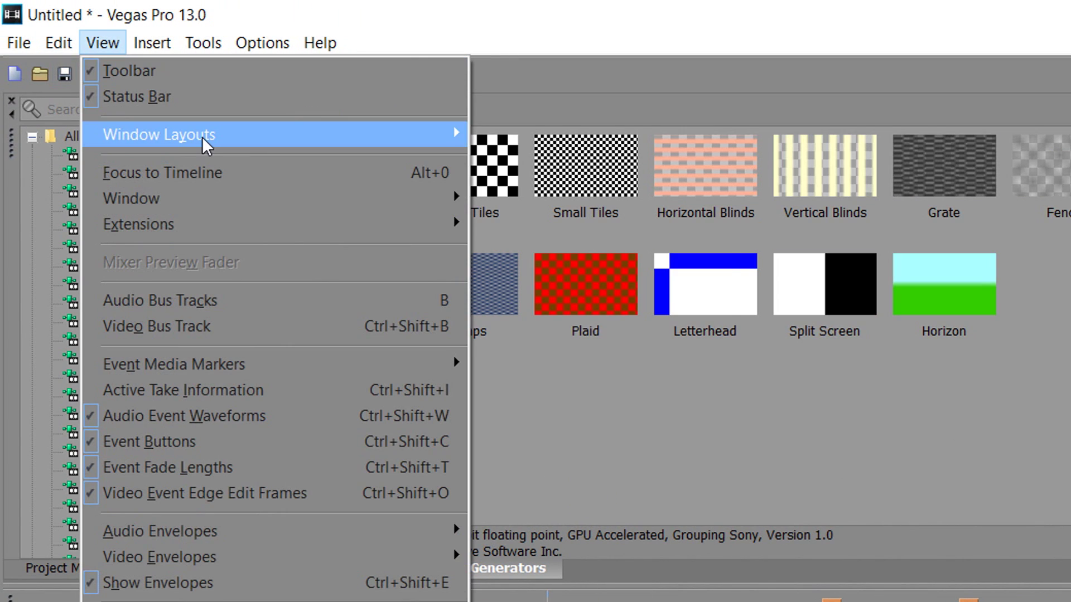
{"action": "mouse_move", "coordinate": [202, 136]}
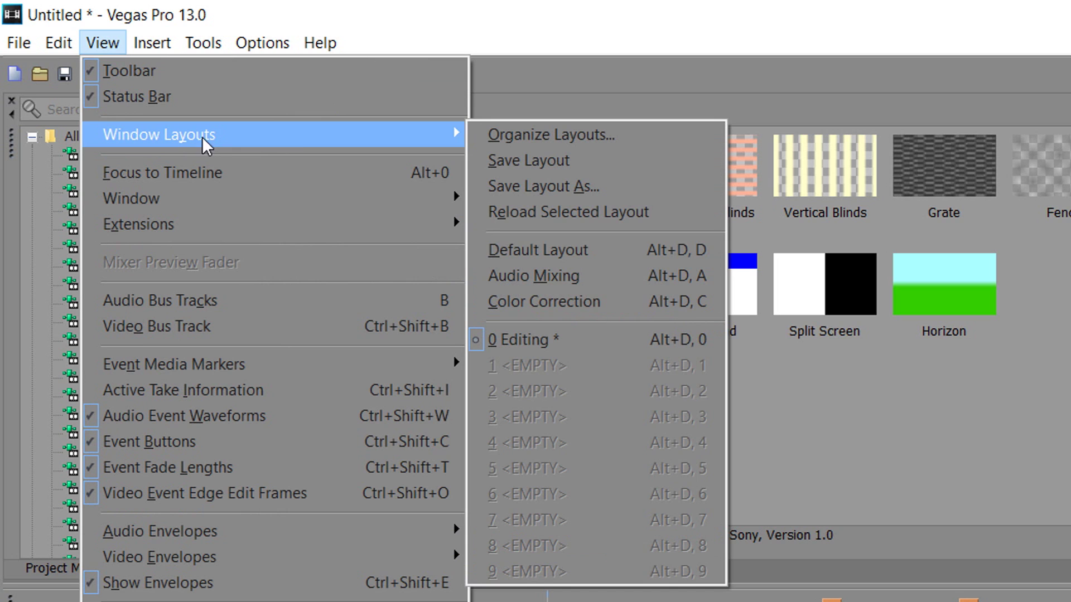
{"action": "left_click", "coordinate": [556, 259]}
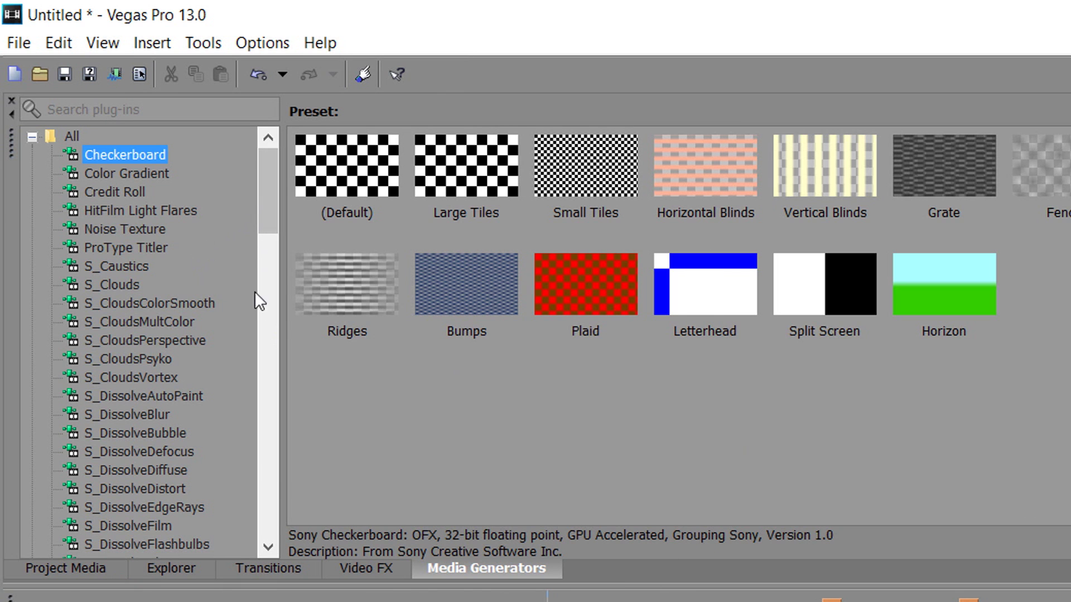
Place a (Legacy) Text event with the Default Text preset on the second video track, starting at marker 1
{"action": "left_click_drag", "start_coordinate": [266, 210], "coordinate": [268, 511]}
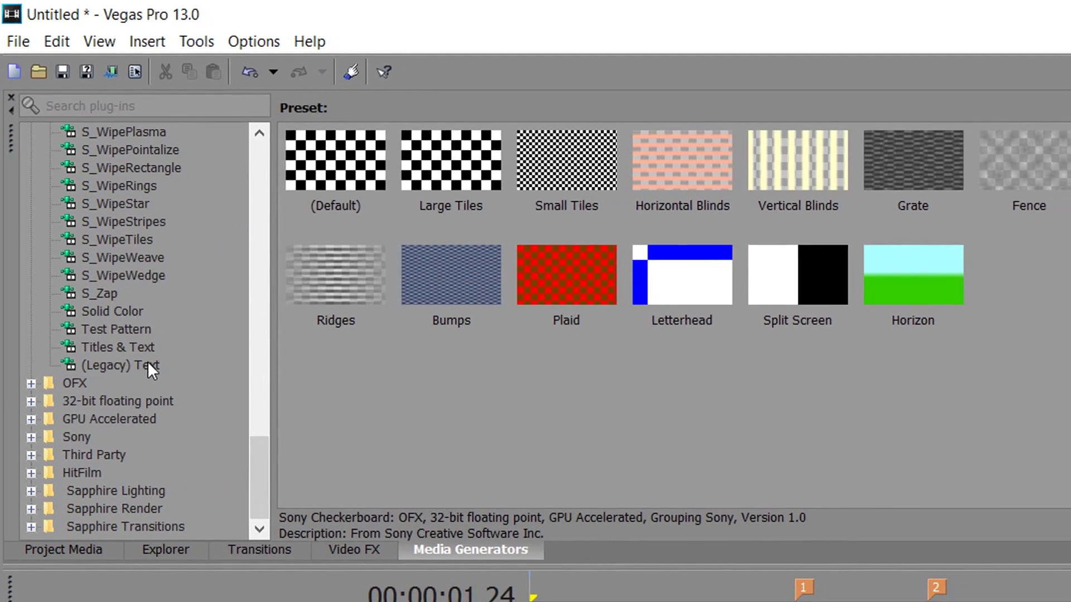
{"action": "left_click", "coordinate": [148, 376]}
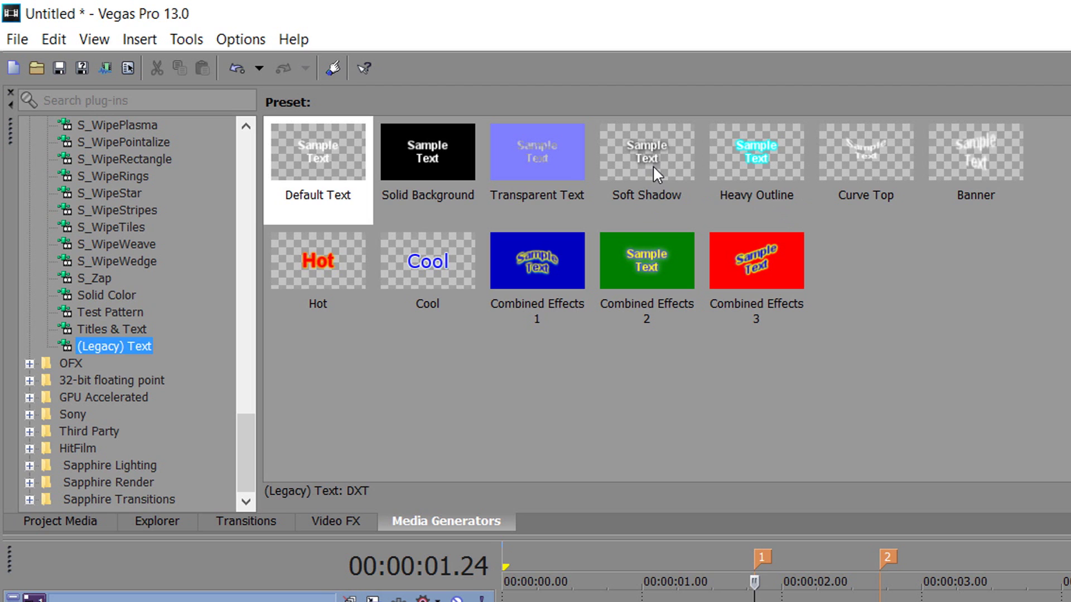
{"action": "left_click_drag", "start_coordinate": [318, 168], "coordinate": [777, 601]}
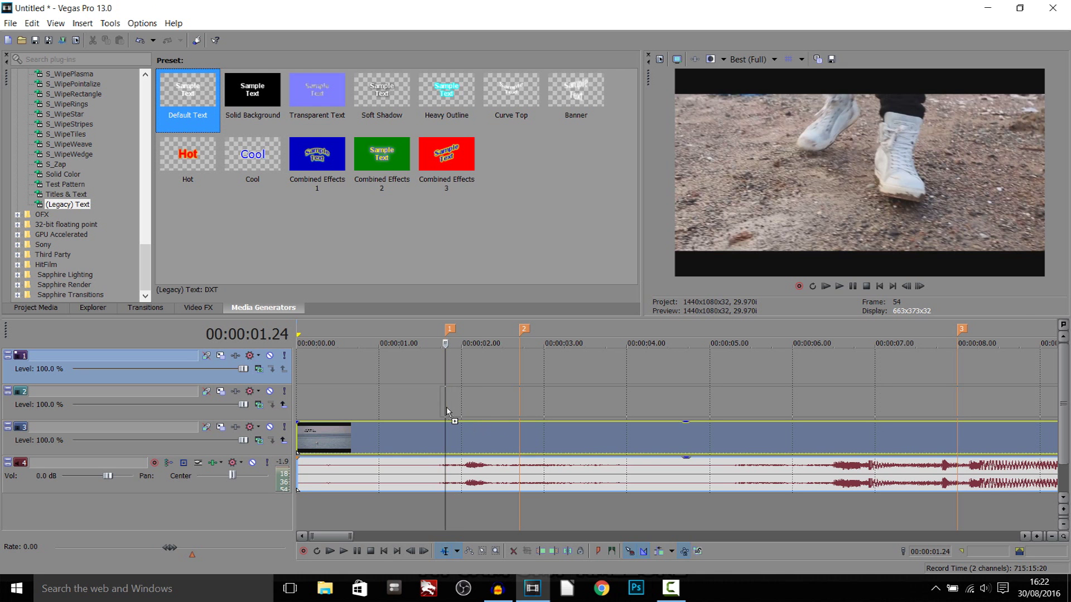
{"action": "left_click_drag", "start_coordinate": [447, 411], "coordinate": [447, 412]}
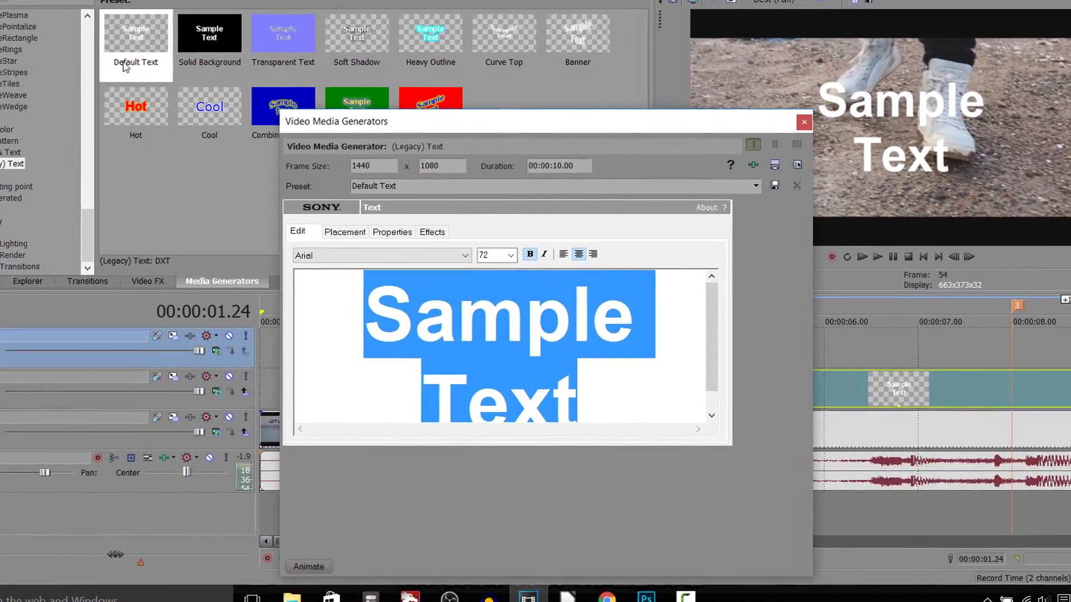
Replace the sample text with YEAH and set its font size to 48
{"action": "type", "text": "Y"}
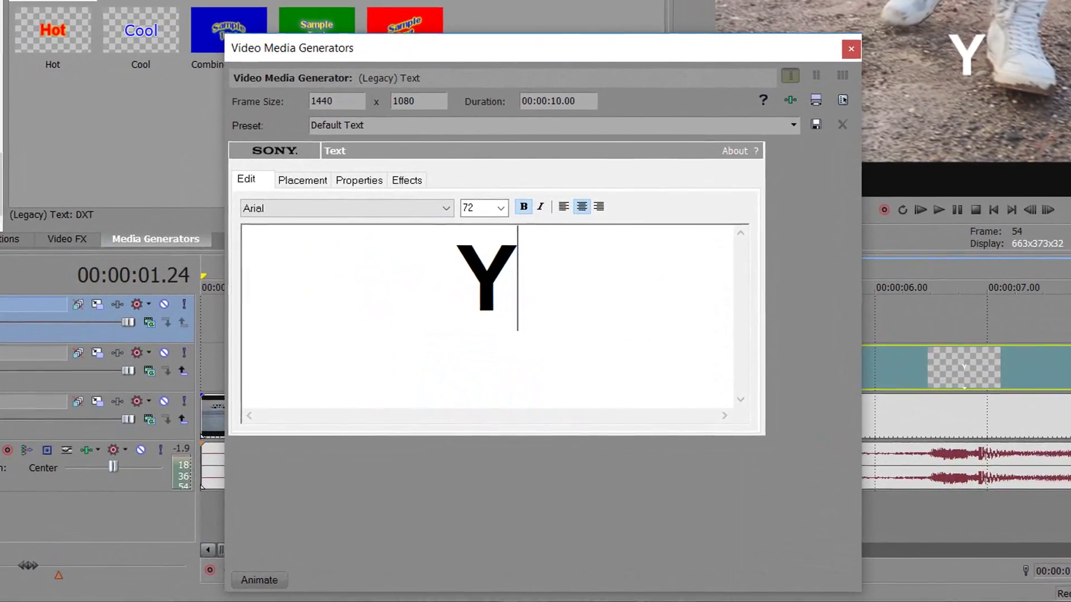
{"action": "type", "text": "EAH"}
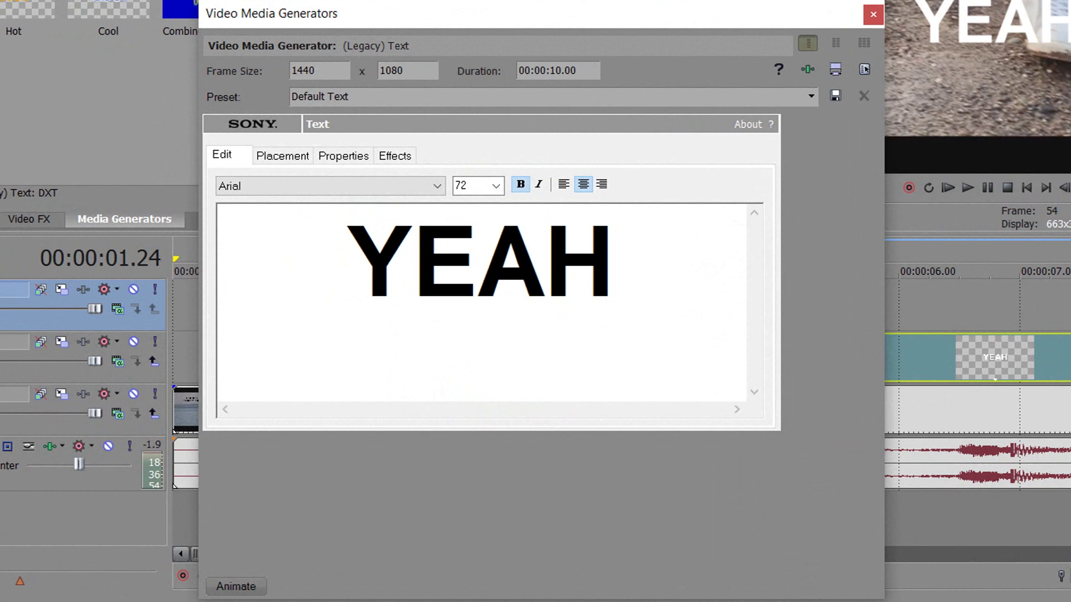
{"action": "key", "text": "ctrl+a"}
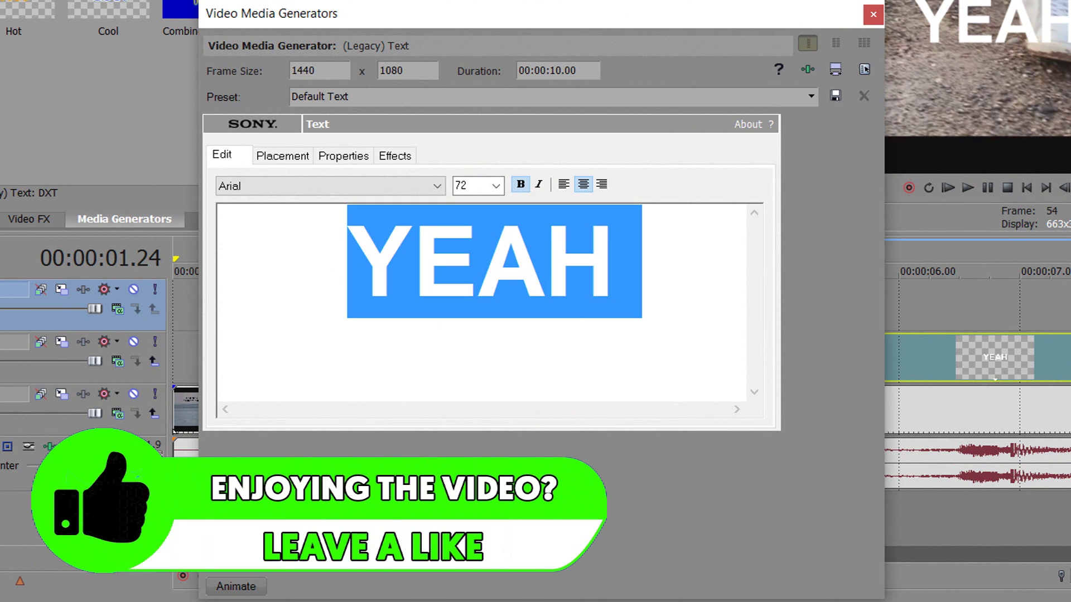
{"action": "left_click", "coordinate": [494, 191]}
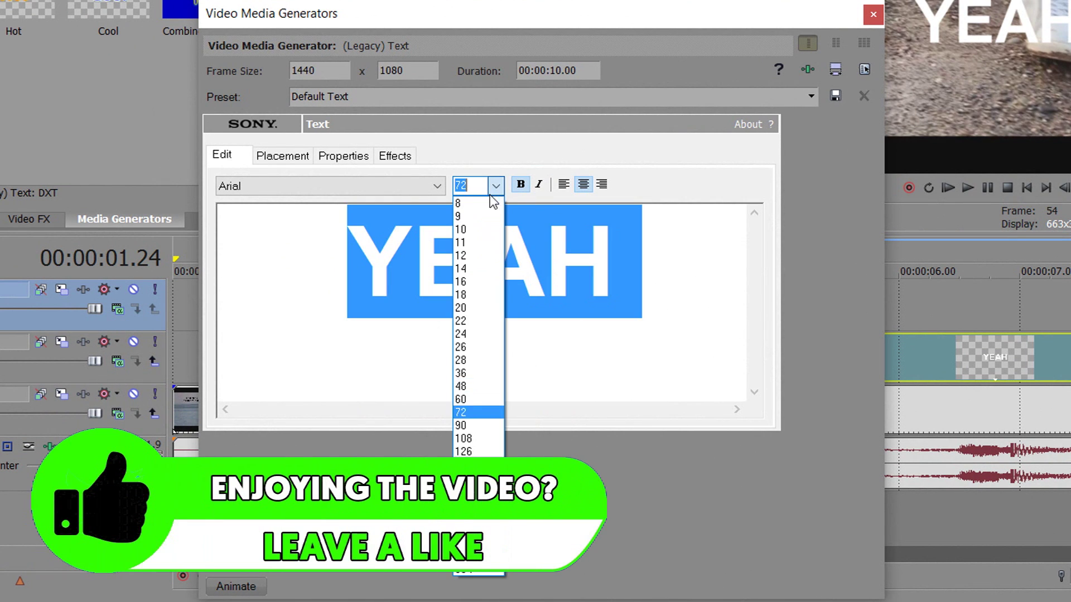
{"action": "left_click", "coordinate": [478, 377]}
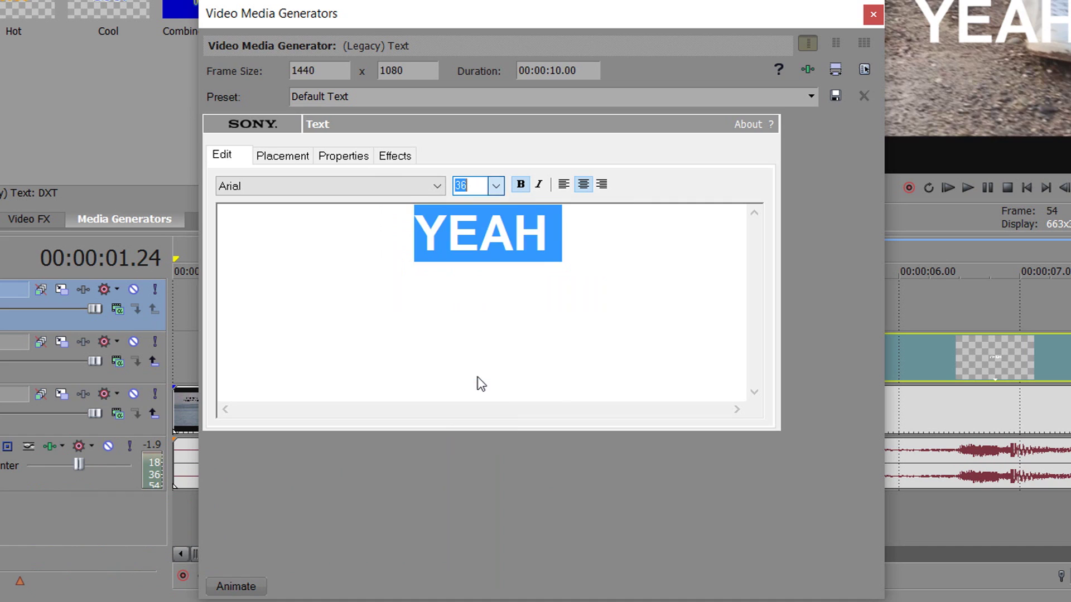
{"action": "left_click", "coordinate": [494, 187]}
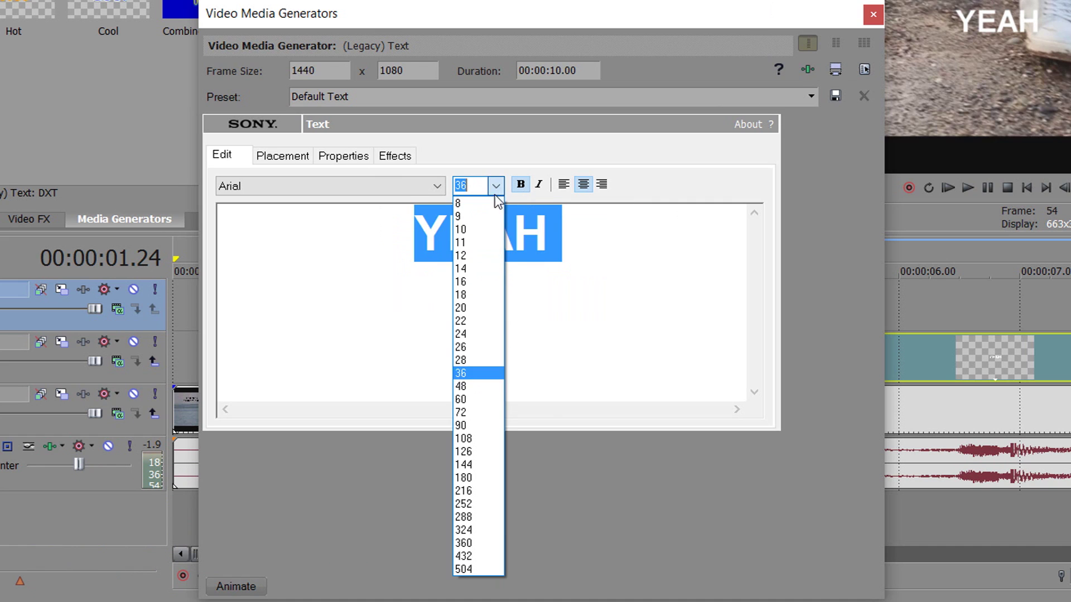
{"action": "left_click", "coordinate": [466, 386]}
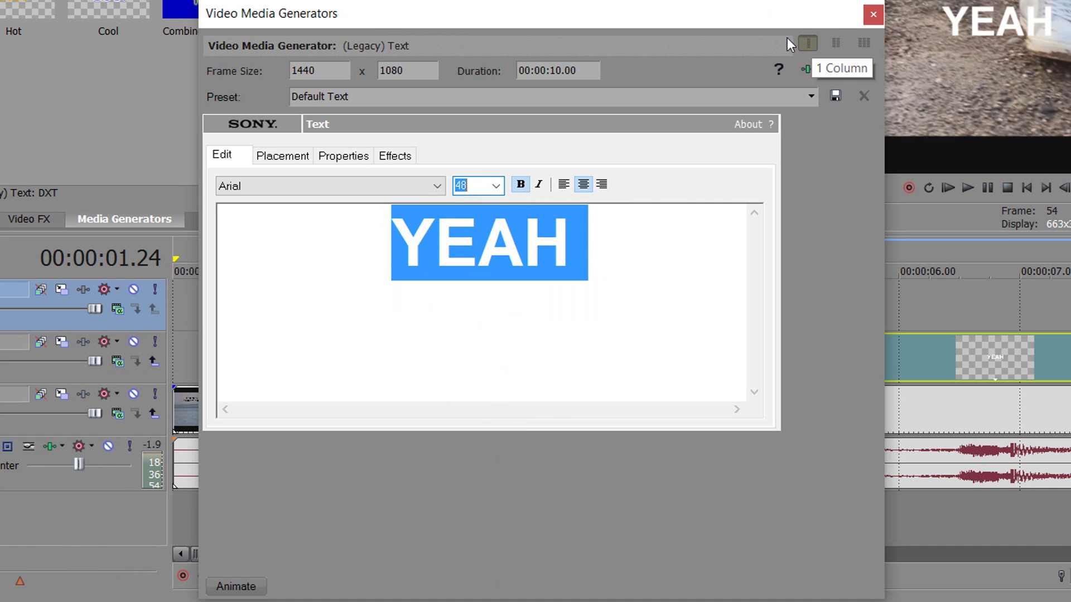
Draw an outline around the YEAH text and change the outline colour to black
{"action": "left_click", "coordinate": [395, 157]}
{"action": "left_click", "coordinate": [280, 205]}
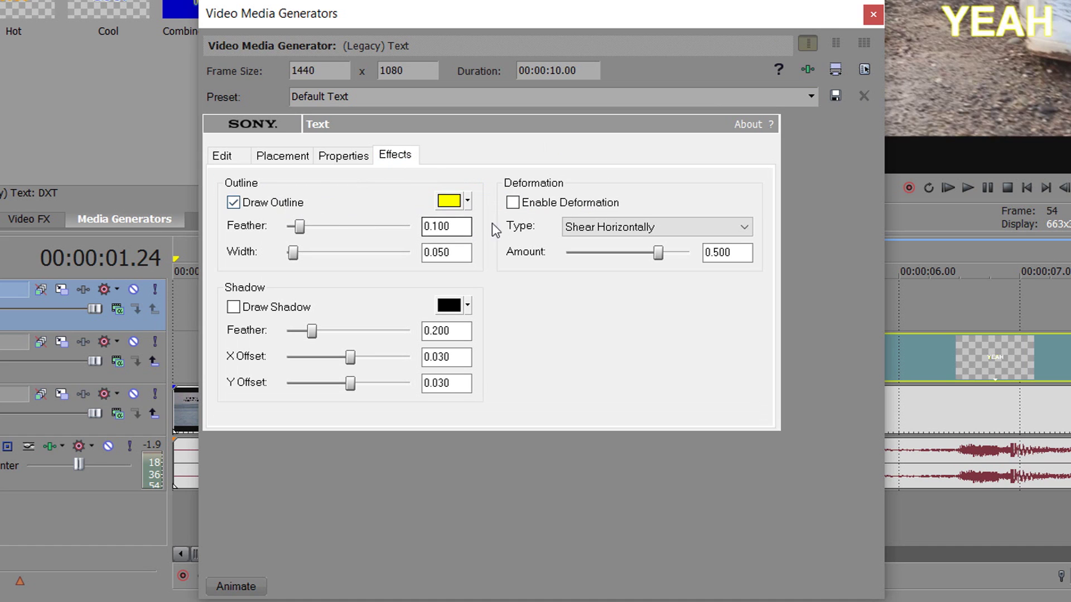
{"action": "left_click", "coordinate": [449, 200]}
{"action": "left_click_drag", "start_coordinate": [502, 274], "coordinate": [496, 290]}
{"action": "left_click", "coordinate": [547, 381]}
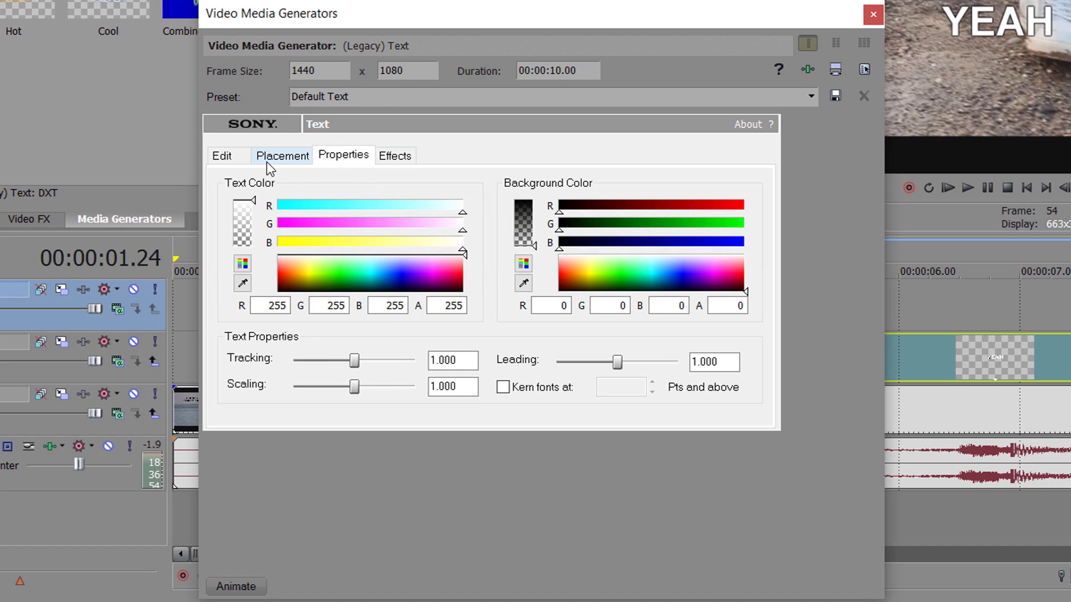
{"action": "left_click", "coordinate": [231, 159]}
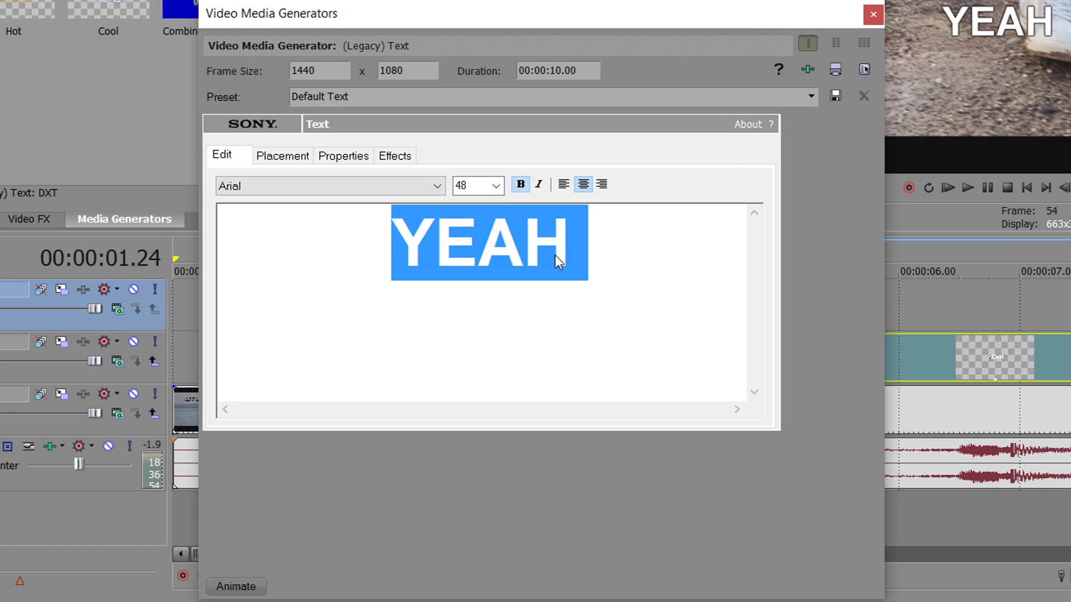
Save the current text settings as a preset named Lyrics pt 1
{"action": "left_click", "coordinate": [412, 95]}
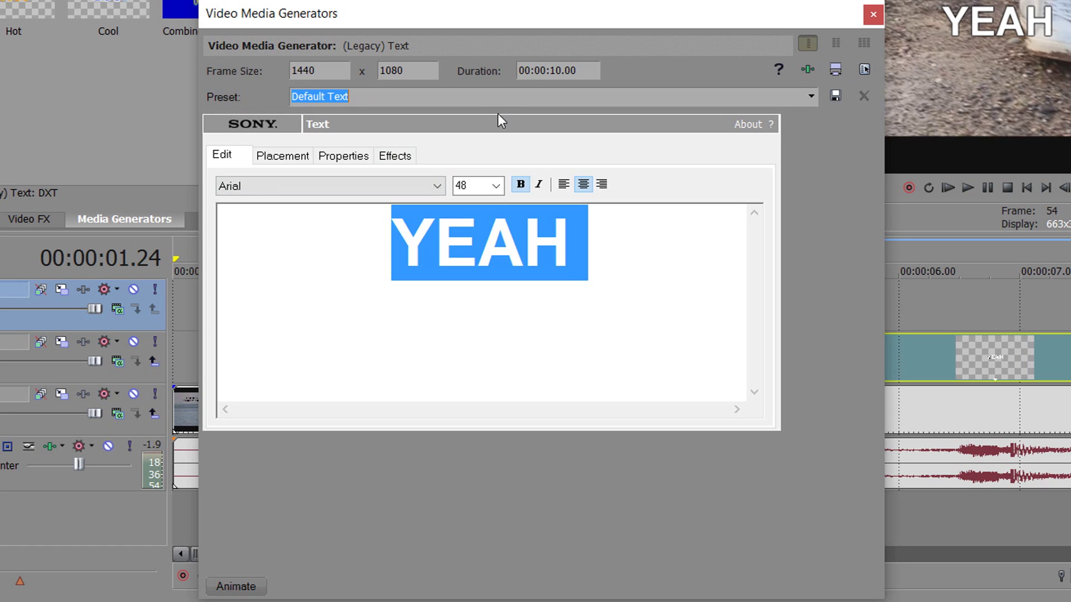
{"action": "type", "text": "Lyrics pt 1"}
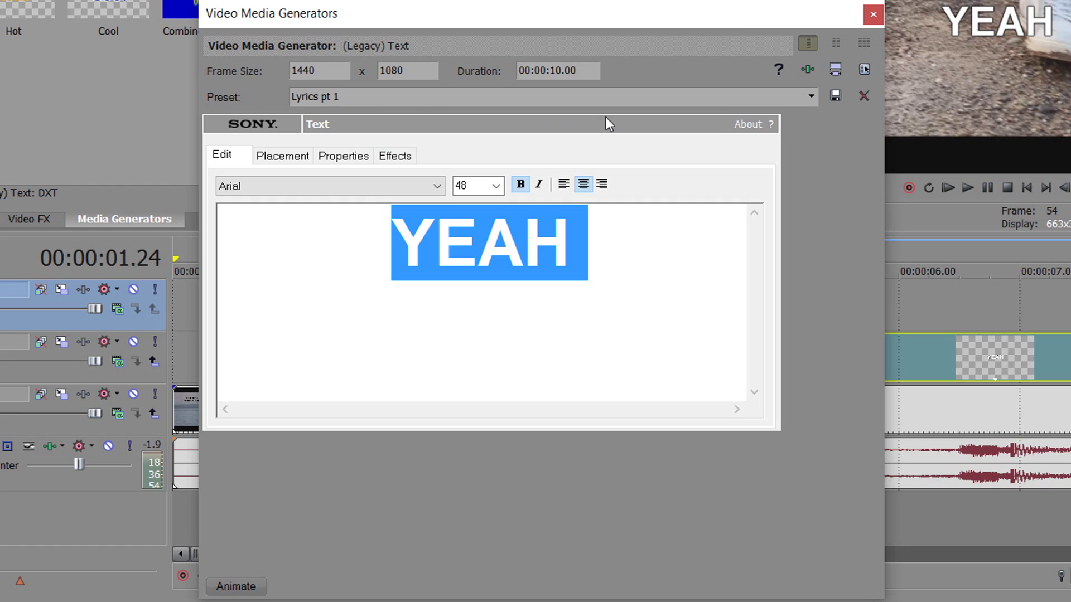
{"action": "left_click", "coordinate": [835, 97]}
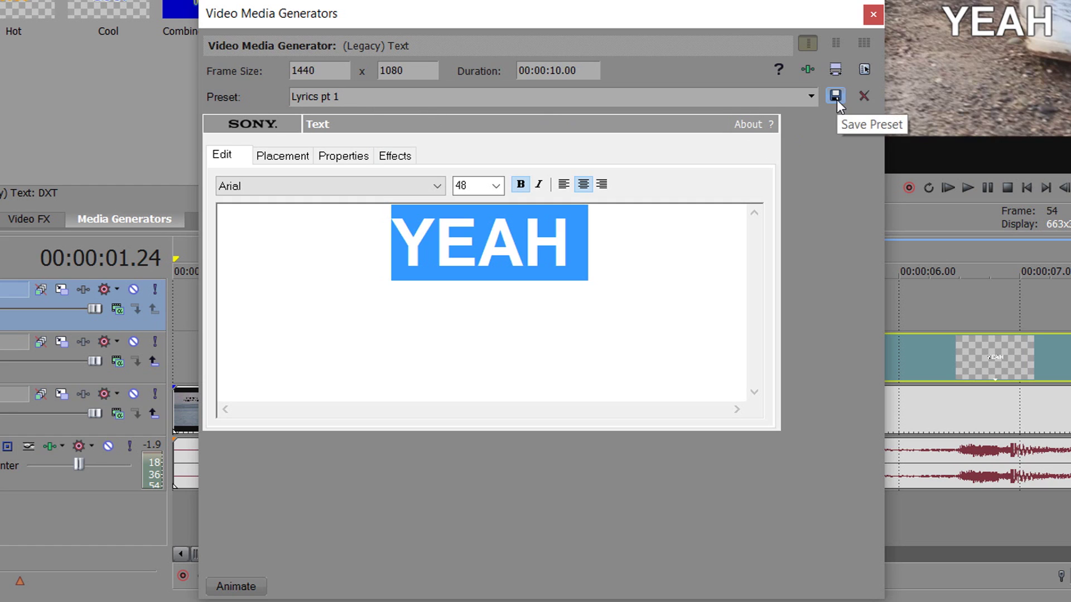
Close the text generator settings and trim the YEAH event so it ends at marker 2
{"action": "left_click", "coordinate": [875, 17]}
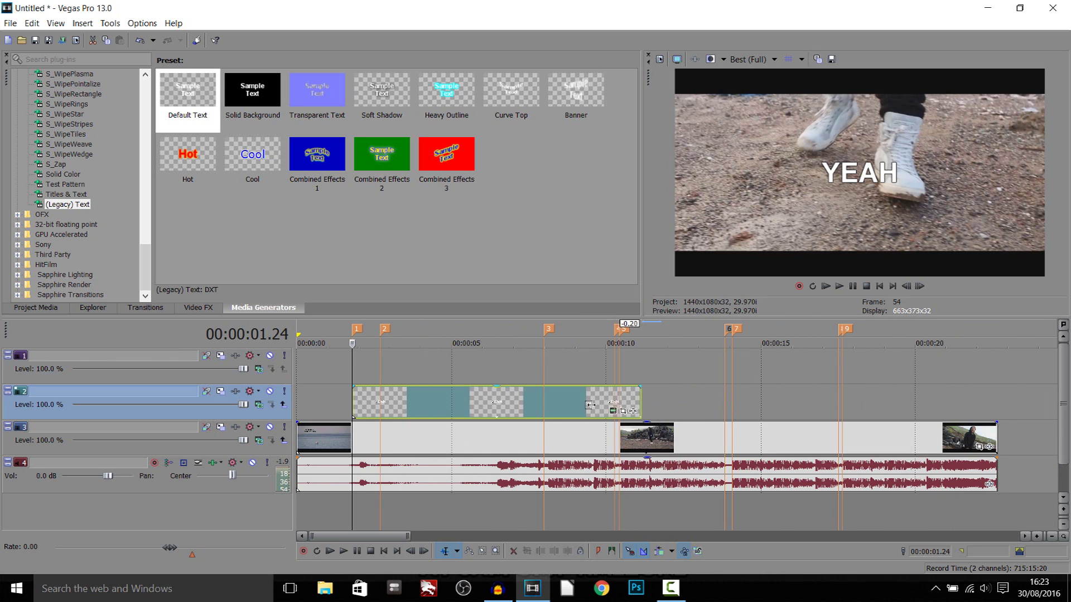
{"action": "left_click_drag", "start_coordinate": [589, 404], "coordinate": [380, 404]}
{"action": "scroll", "coordinate": [460, 399], "scroll_direction": "up", "scroll_amount": 5}
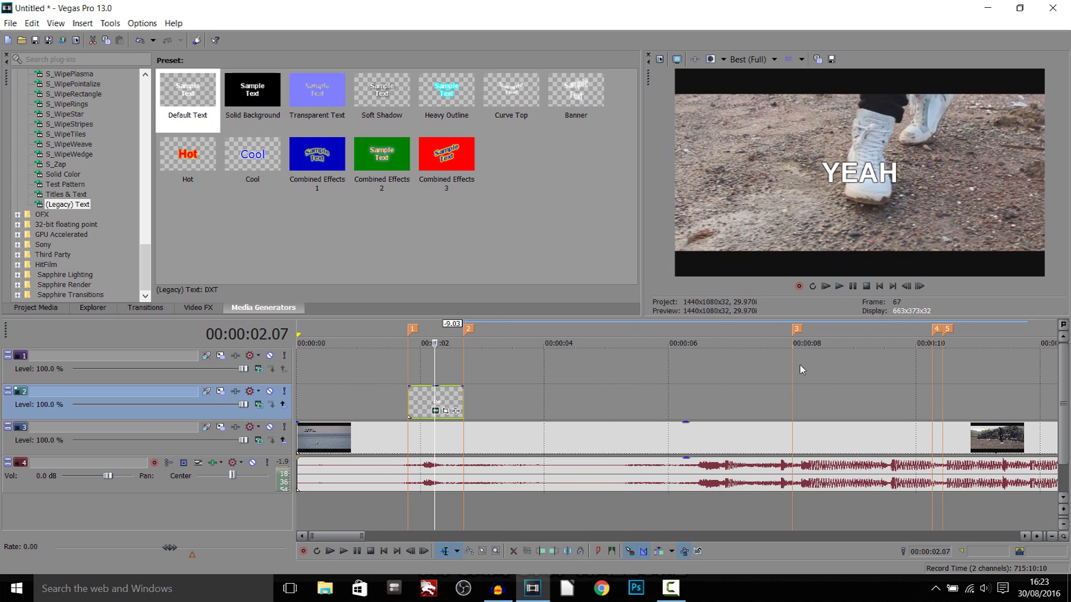
Place a (Legacy) Text event with the Lyrics pt 1 preset on the second video track at marker 3, 00:00:08.00
{"action": "left_click", "coordinate": [795, 410]}
{"action": "scroll", "coordinate": [827, 426], "scroll_direction": "up", "scroll_amount": 3}
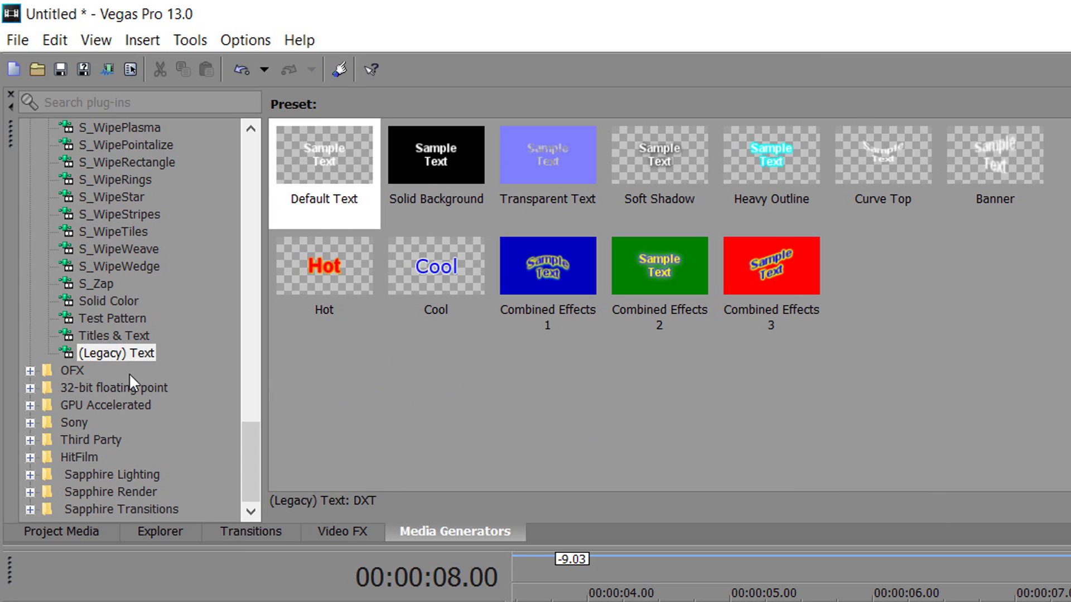
{"action": "left_click", "coordinate": [122, 336]}
{"action": "left_click", "coordinate": [126, 354]}
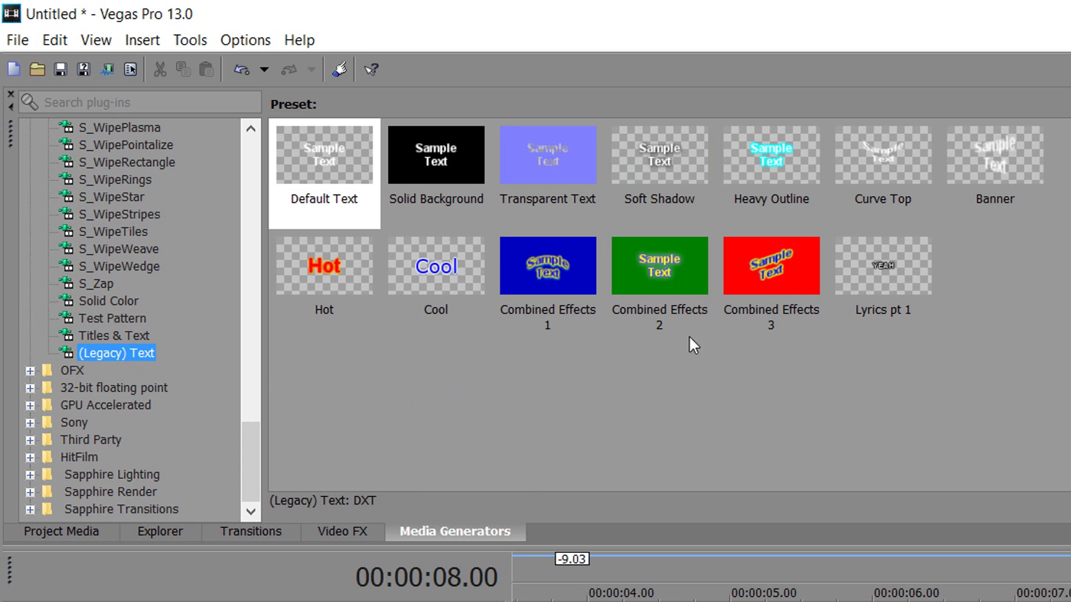
{"action": "left_click", "coordinate": [890, 288]}
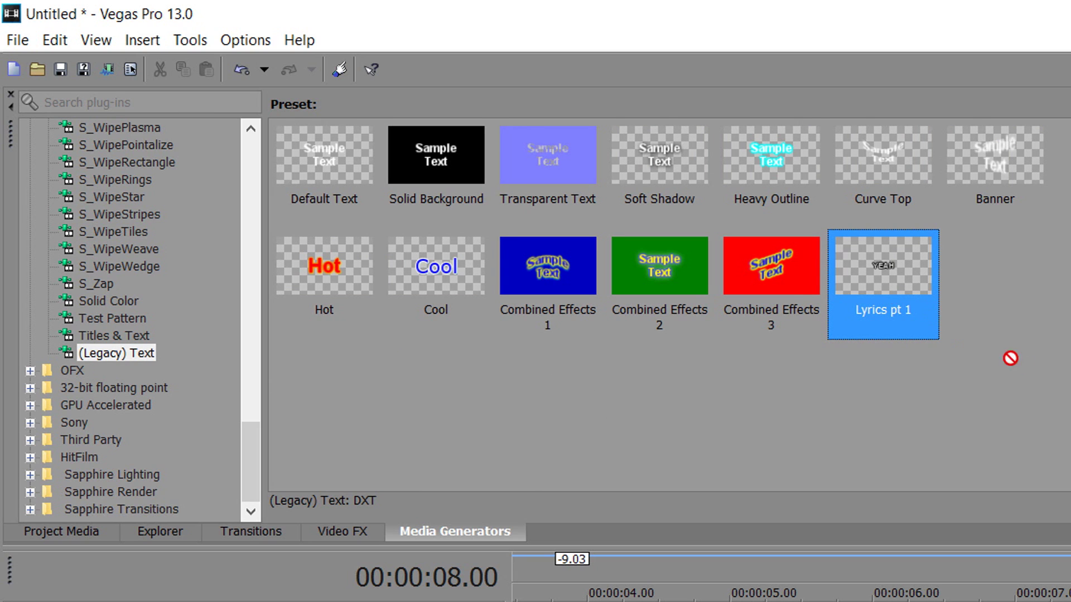
{"action": "left_click_drag", "start_coordinate": [890, 289], "coordinate": [676, 414]}
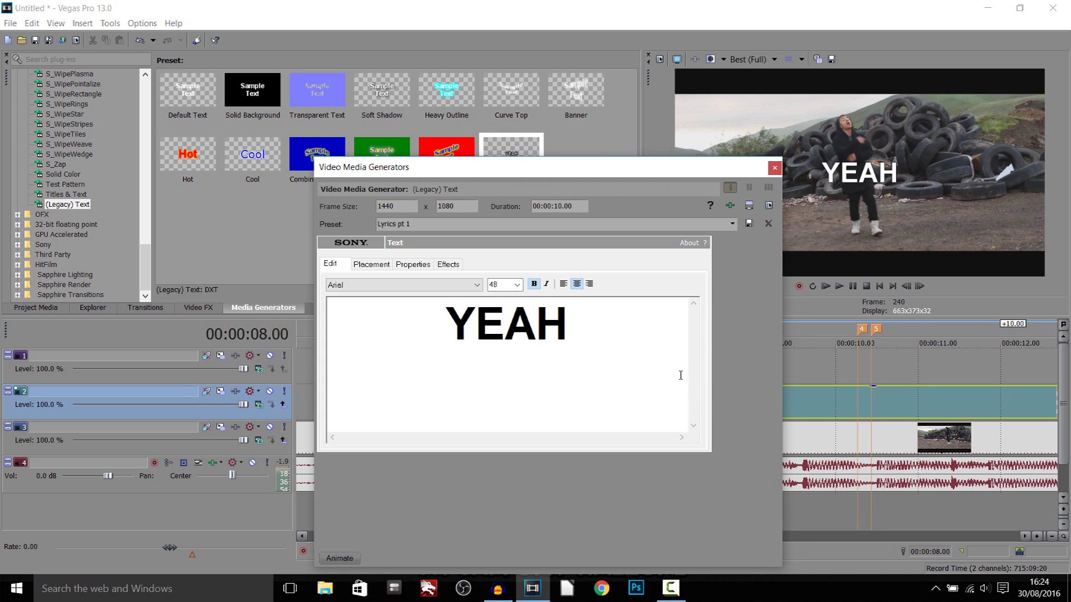
Copy the first Verse 1 line of The Waiting Game from the Genius page in Chrome and paste it over the YEAH text in Vegas Pro
{"action": "left_click_drag", "start_coordinate": [680, 375], "coordinate": [441, 334]}
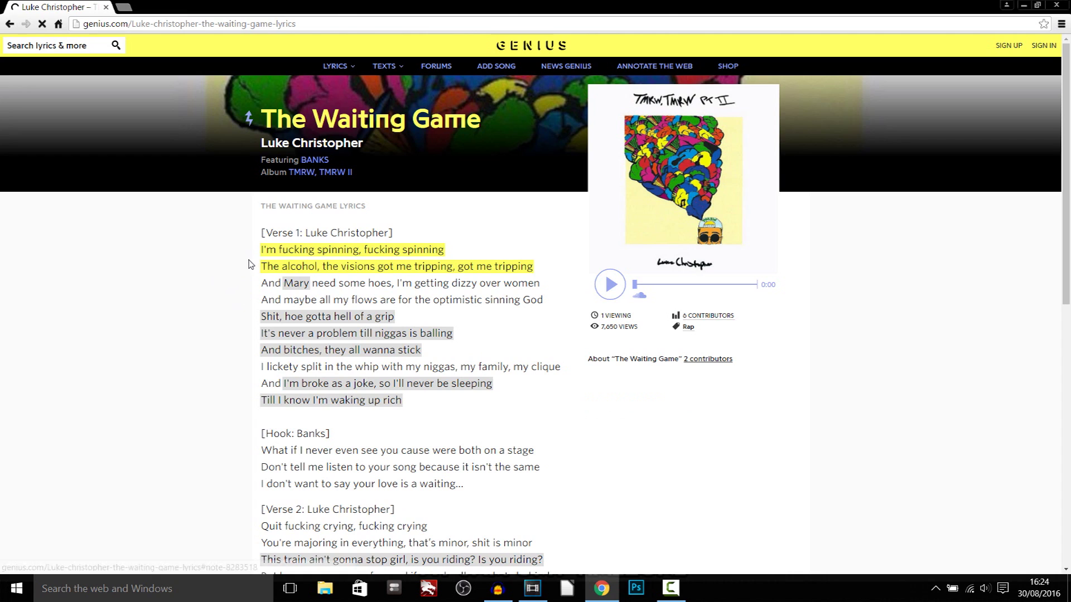
{"action": "left_click_drag", "start_coordinate": [476, 251], "coordinate": [260, 258]}
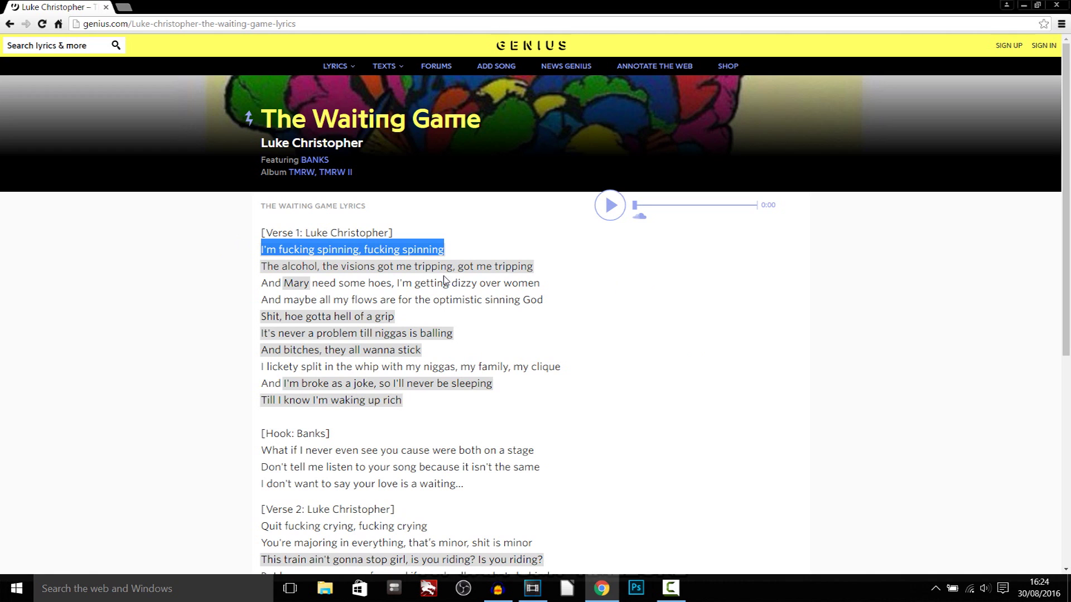
{"action": "left_click", "coordinate": [534, 590]}
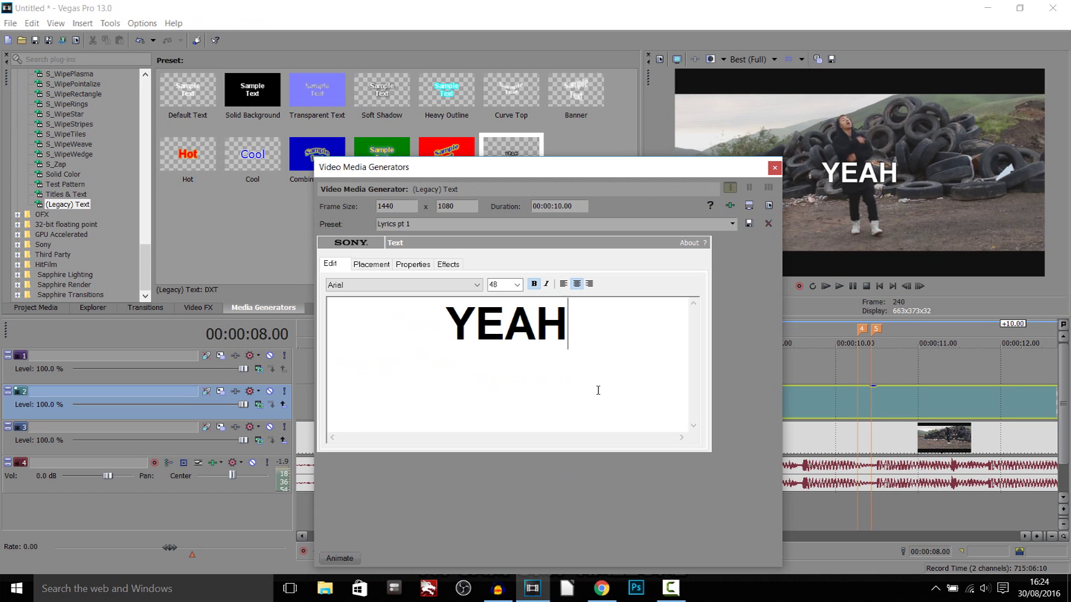
{"action": "key", "text": "ctrl+a"}
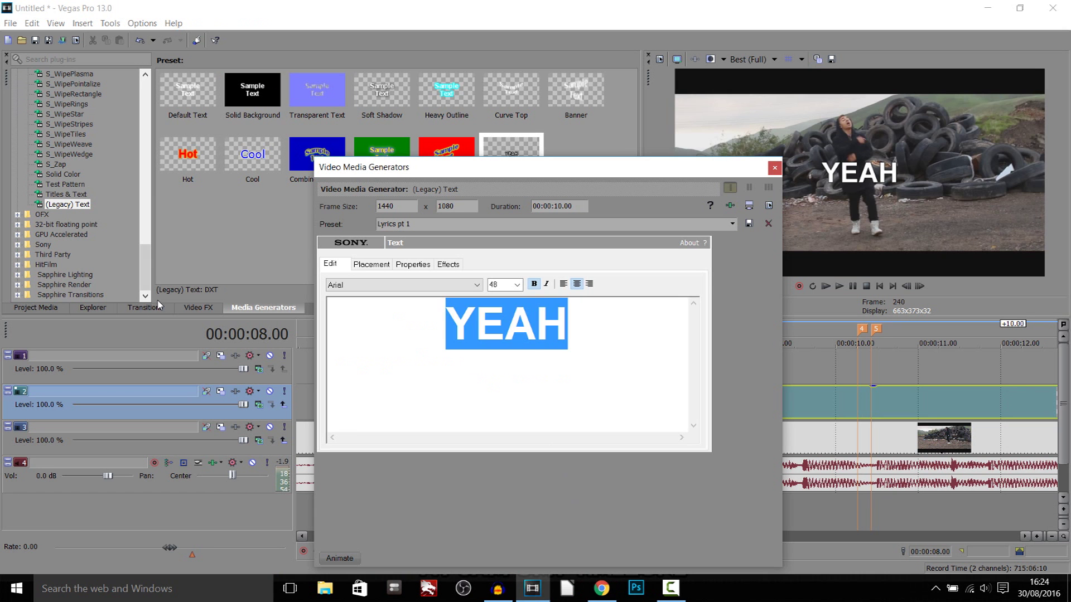
{"action": "key", "text": "ctrl+v"}
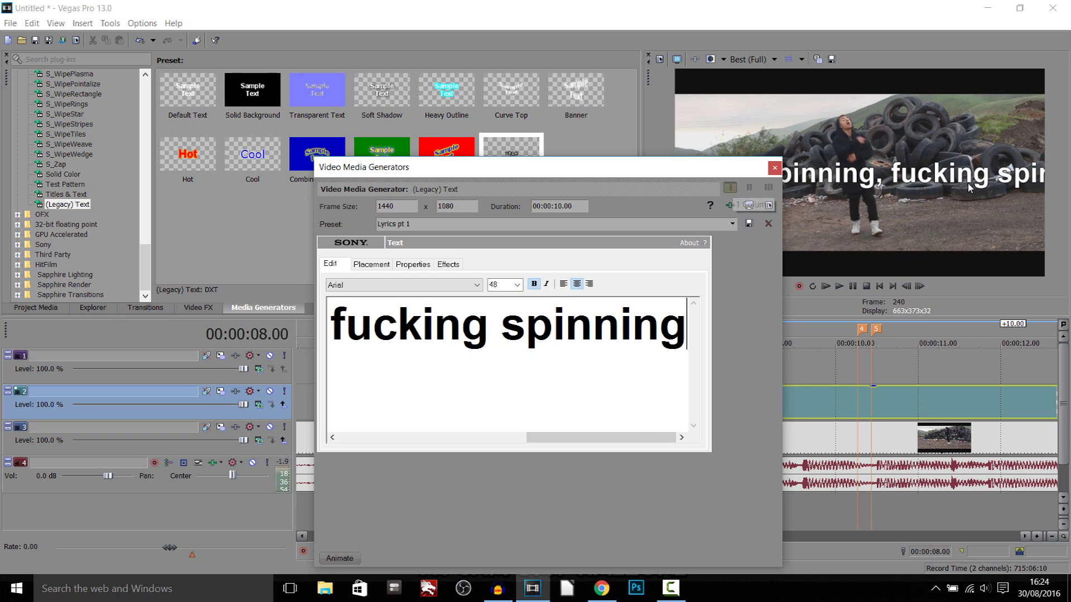
Set the font size of the whole pasted lyric line to 28 and close the text generator settings
{"action": "key", "text": "ctrl+a"}
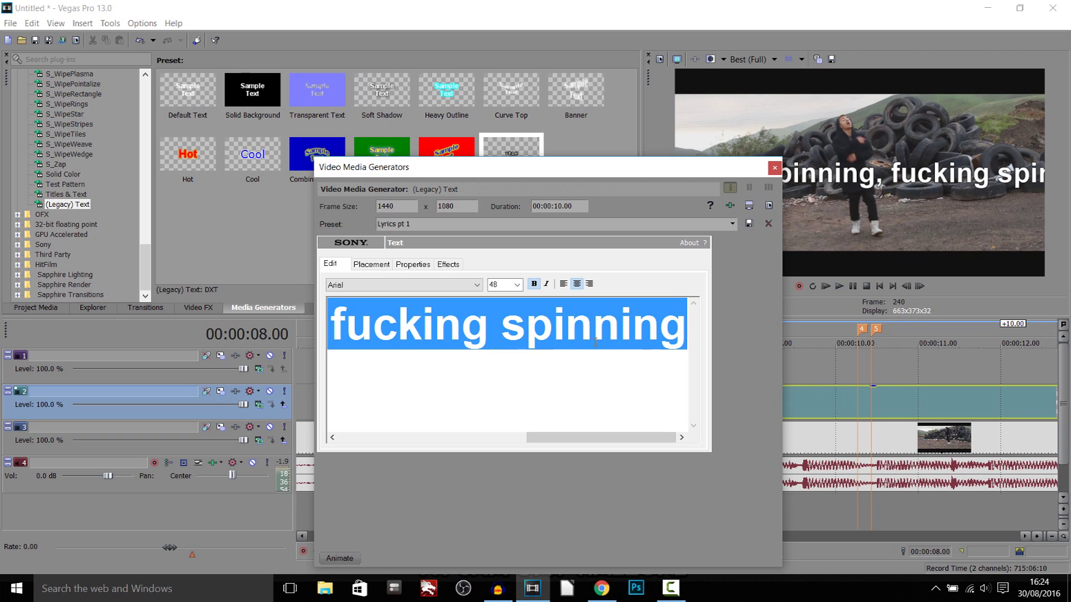
{"action": "left_click", "coordinate": [517, 285]}
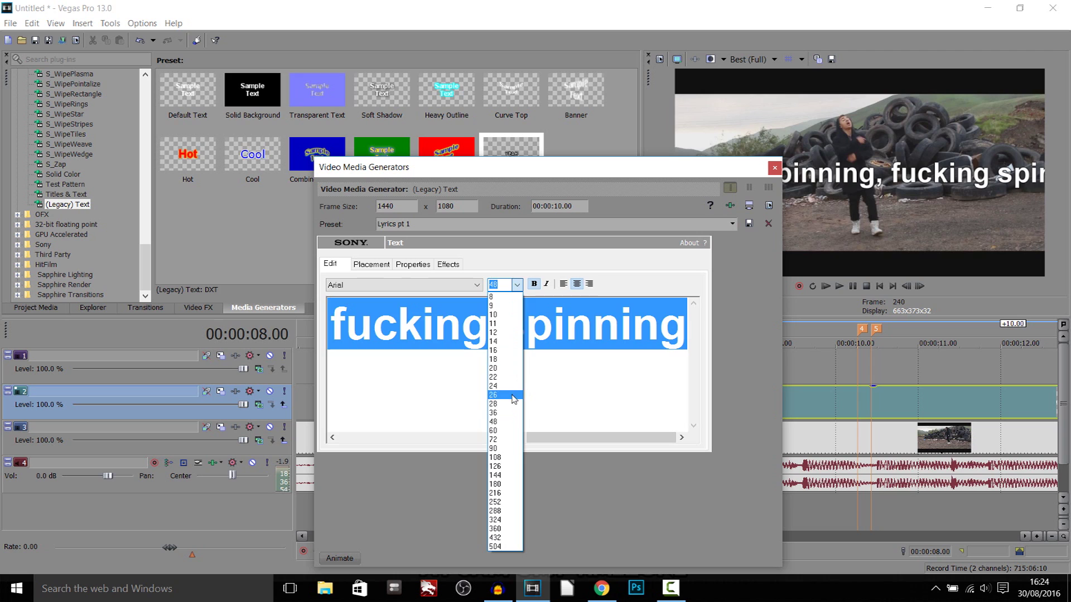
{"action": "left_click", "coordinate": [500, 404]}
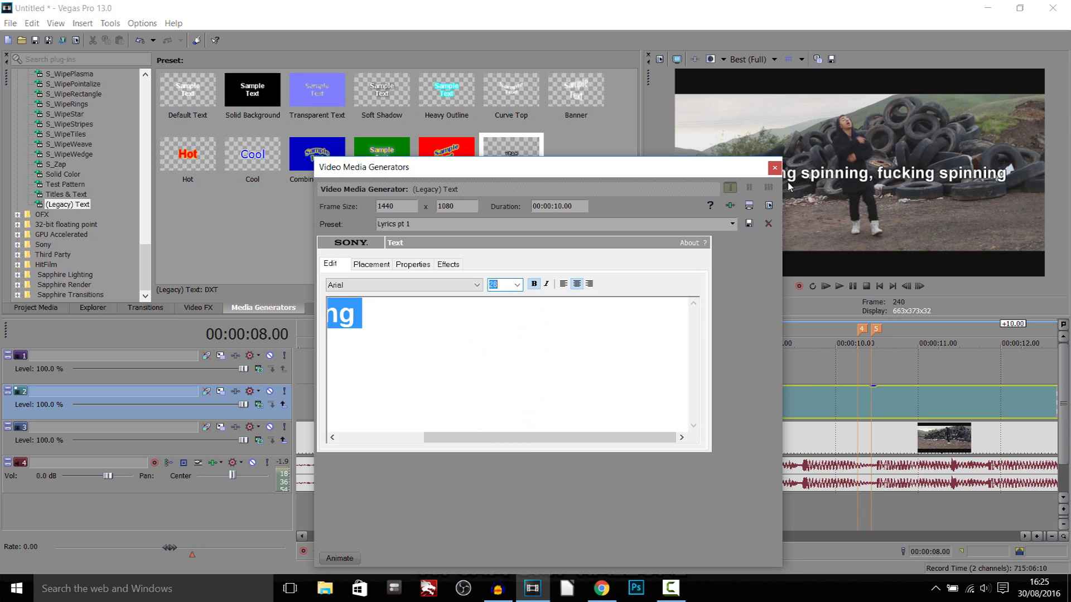
{"action": "left_click", "coordinate": [774, 167]}
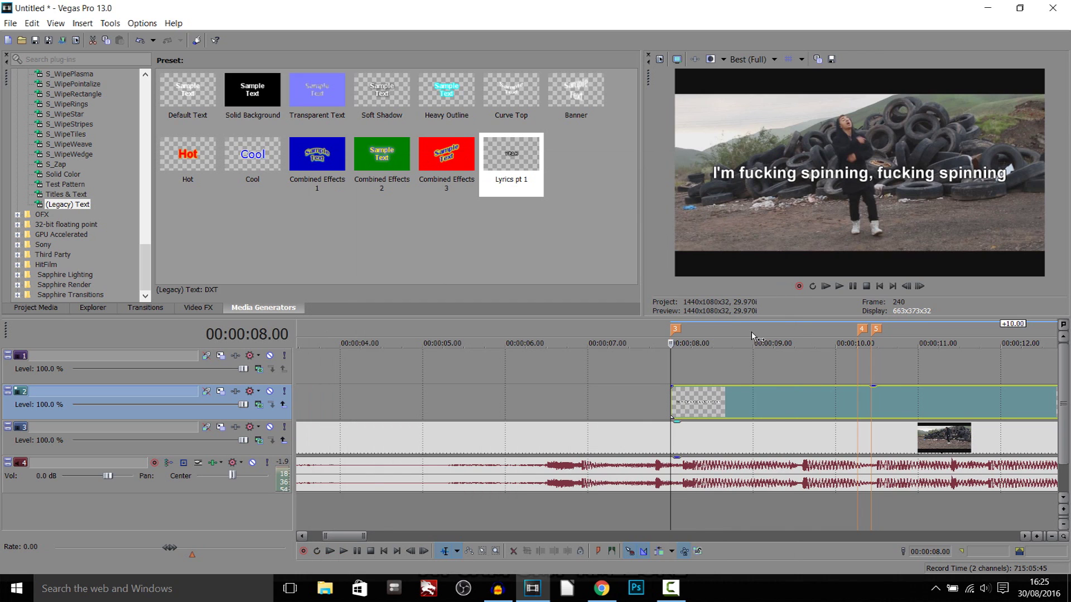
Trim the first lyric line's text event so it ends at marker 4, 00:00:10.08
{"action": "left_click_drag", "start_coordinate": [1051, 404], "coordinate": [722, 390]}
{"action": "left_click", "coordinate": [724, 392]}
{"action": "scroll", "coordinate": [728, 394], "scroll_direction": "up", "scroll_amount": 2}
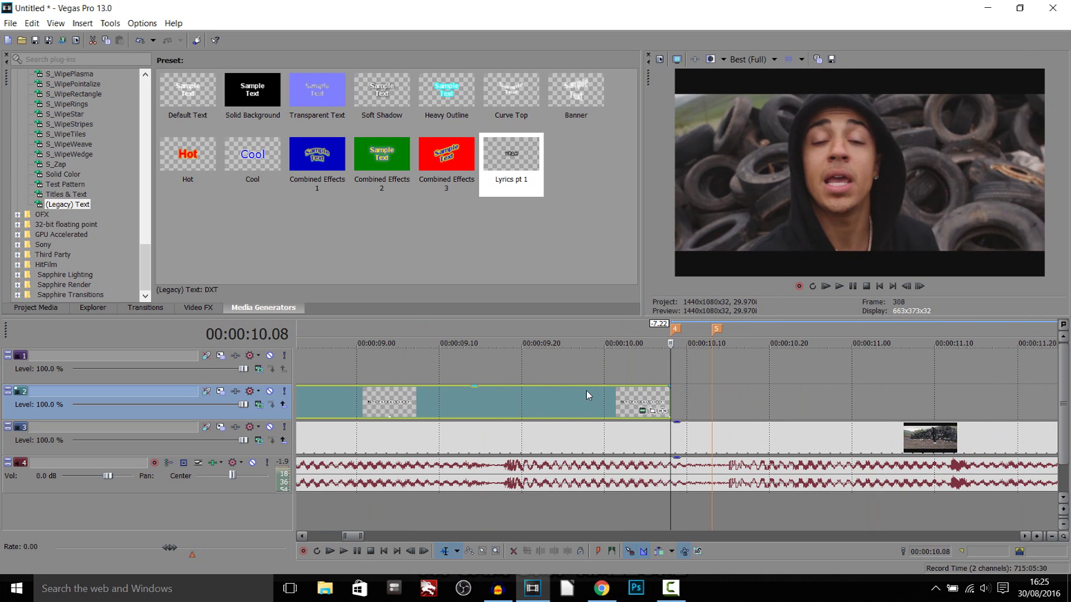
{"action": "left_click", "coordinate": [587, 391]}
{"action": "left_click", "coordinate": [571, 417]}
{"action": "scroll", "coordinate": [565, 412], "scroll_direction": "down", "scroll_amount": 1}
{"action": "left_click", "coordinate": [656, 369]}
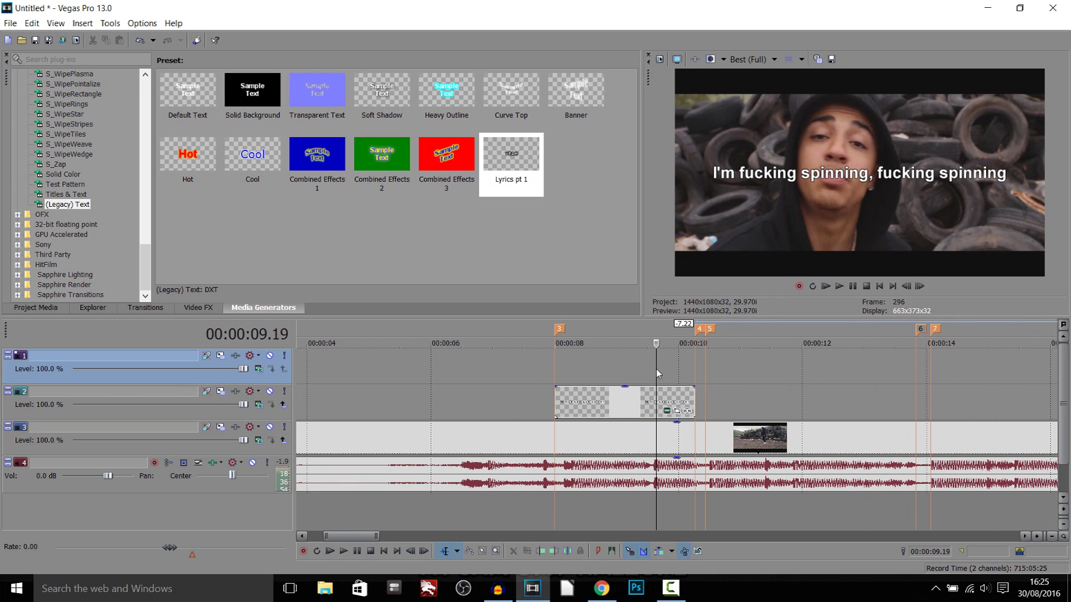
Place a (Legacy) Text event with the Lyrics pt 1 preset on the second video track at marker 5, 00:00:10.13
{"action": "scroll", "coordinate": [686, 385], "scroll_direction": "down", "scroll_amount": 1}
{"action": "left_click", "coordinate": [708, 396]}
{"action": "scroll", "coordinate": [708, 396], "scroll_direction": "down", "scroll_amount": 2}
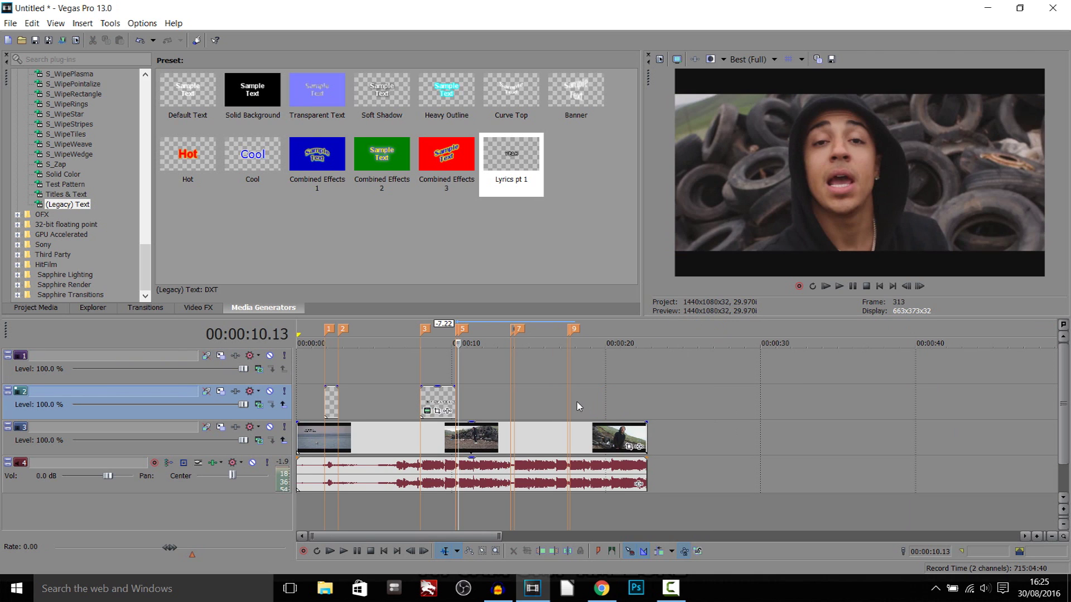
{"action": "left_click", "coordinate": [665, 420]}
{"action": "scroll", "coordinate": [686, 415], "scroll_direction": "up", "scroll_amount": 3}
{"action": "scroll", "coordinate": [707, 417], "scroll_direction": "down", "scroll_amount": 3}
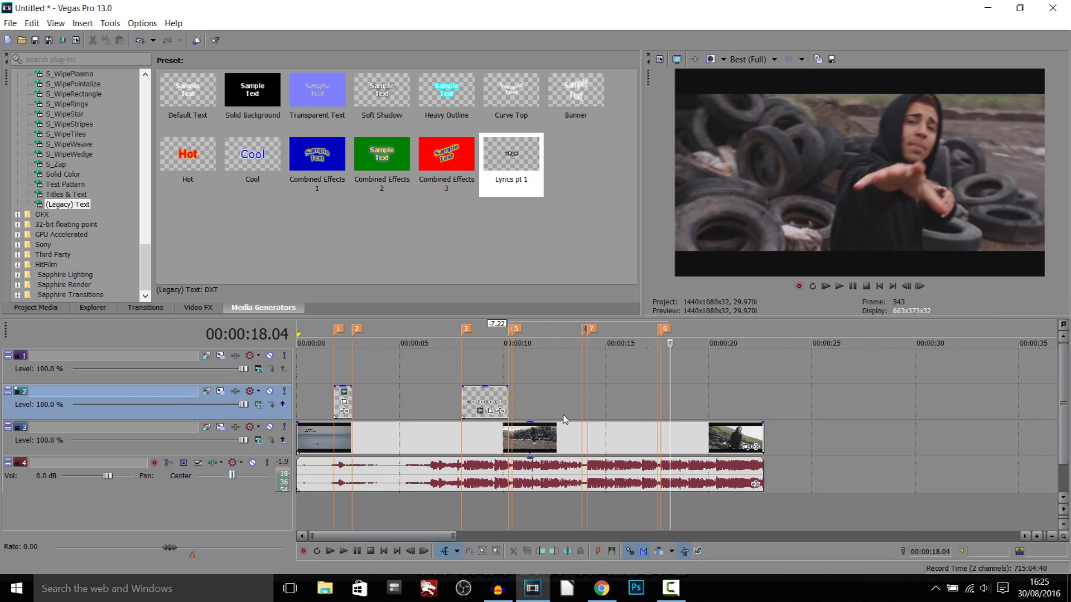
{"action": "left_click", "coordinate": [512, 413]}
{"action": "scroll", "coordinate": [524, 418], "scroll_direction": "up", "scroll_amount": 1}
{"action": "scroll", "coordinate": [641, 435], "scroll_direction": "up", "scroll_amount": 1}
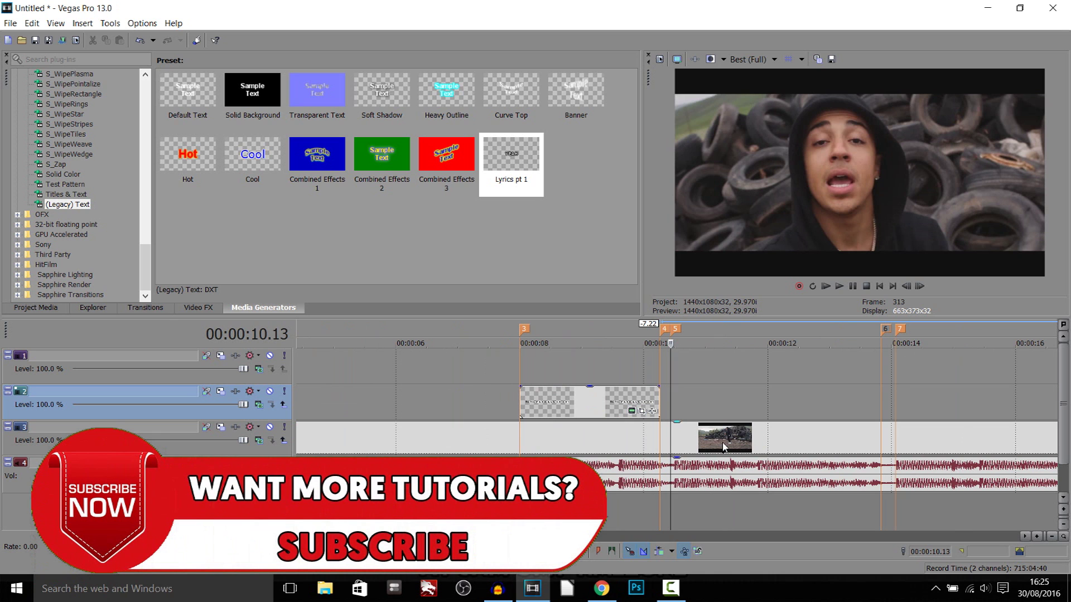
{"action": "left_click", "coordinate": [839, 286]}
{"action": "left_click", "coordinate": [853, 286]}
{"action": "left_click_drag", "start_coordinate": [511, 159], "coordinate": [672, 401]}
Copy the second Verse 1 line from the Genius page in Chrome and paste it in place of YEAH in the new Vegas Pro text event
{"action": "left_click", "coordinate": [602, 589]}
{"action": "left_click_drag", "start_coordinate": [257, 268], "coordinate": [524, 278]}
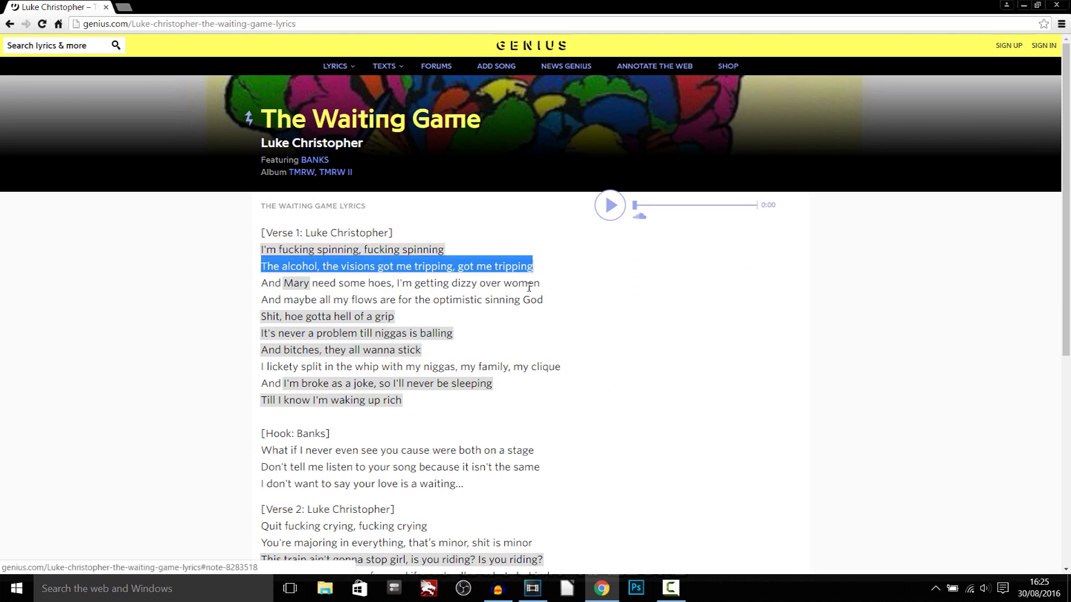
{"action": "left_click", "coordinate": [532, 588]}
{"action": "left_click", "coordinate": [617, 341]}
{"action": "key", "text": "BackSpace"}
{"action": "key", "text": "BackSpace"}
{"action": "key", "text": "BackSpace"}
{"action": "key", "text": "BackSpace"}
{"action": "key", "text": "ctrl+v"}
Reduce the second lyric line's font size to 22 and close the text generator settings
{"action": "key", "text": "ctrl+a"}
{"action": "left_click", "coordinate": [517, 284]}
{"action": "left_click", "coordinate": [507, 406]}
{"action": "left_click", "coordinate": [517, 285]}
{"action": "left_click", "coordinate": [506, 386]}
{"action": "left_click", "coordinate": [517, 285]}
{"action": "left_click", "coordinate": [501, 374]}
{"action": "left_click", "coordinate": [775, 167]}
Trim the second lyric event to end at marker 6 and place another Lyrics pt 1 text event at marker 7, 00:00:14.02
{"action": "left_click_drag", "start_coordinate": [947, 404], "coordinate": [675, 407]}
{"action": "left_click", "coordinate": [679, 407]}
{"action": "left_click", "coordinate": [686, 403]}
{"action": "key", "text": "space"}
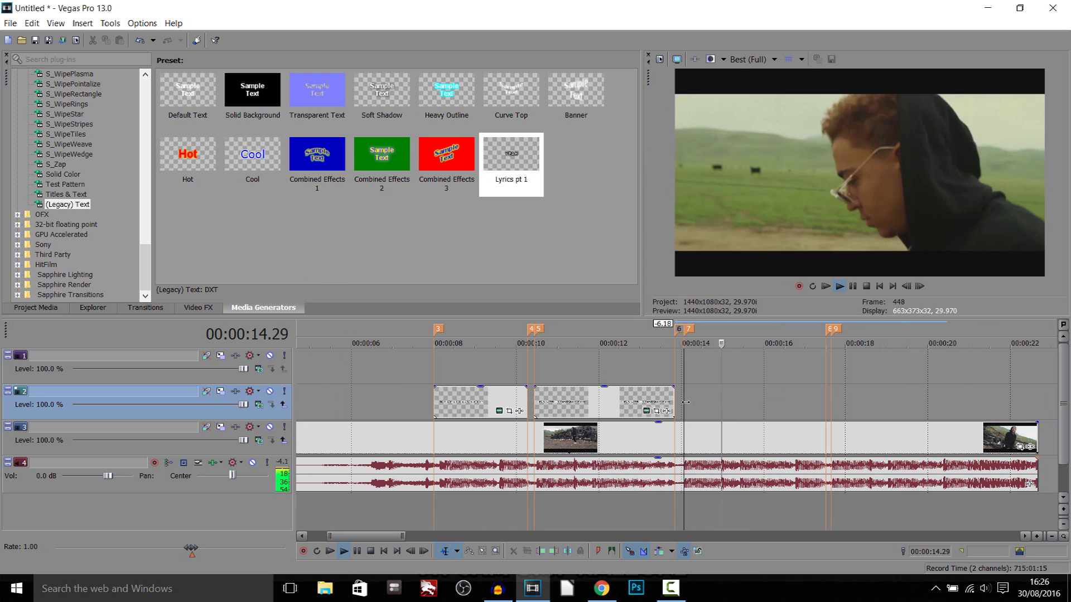
{"action": "key", "text": "space"}
{"action": "left_click_drag", "start_coordinate": [521, 179], "coordinate": [689, 402]}
Copy the third Verse 1 line from the Genius page in Chrome and paste it over YEAH in the Vegas Pro text event at marker 7
{"action": "left_click", "coordinate": [609, 597]}
{"action": "left_click_drag", "start_coordinate": [453, 299], "coordinate": [599, 304]}
{"action": "left_click_drag", "start_coordinate": [540, 282], "coordinate": [261, 282]}
{"action": "key", "text": "ctrl+c"}
{"action": "left_click", "coordinate": [532, 588]}
{"action": "left_click_drag", "start_coordinate": [578, 324], "coordinate": [465, 312]}
{"action": "key", "text": "ctrl+v"}
Reduce the third lyric line's font size so it fits the video frame, and close the text generator settings
{"action": "key", "text": "ctrl+a"}
{"action": "left_click", "coordinate": [517, 285]}
{"action": "scroll", "coordinate": [517, 285], "scroll_direction": "down", "scroll_amount": 5}
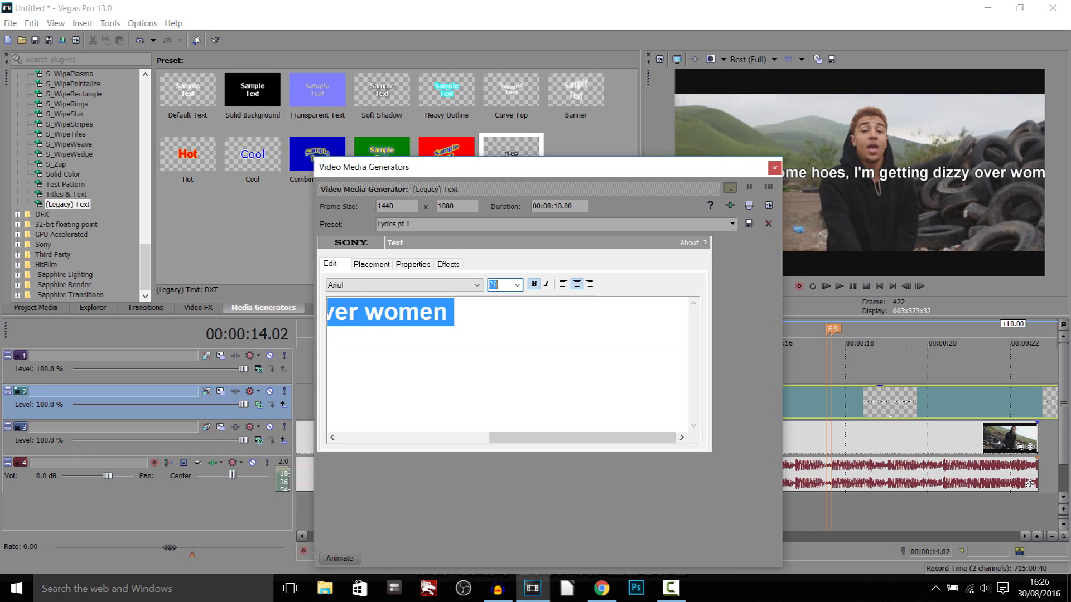
{"action": "left_click", "coordinate": [774, 167]}
Trim the third lyric event so it ends at marker 8 and briefly play the clip from marker 9
{"action": "scroll", "coordinate": [979, 397], "scroll_direction": "down", "scroll_amount": 1}
{"action": "left_click_drag", "start_coordinate": [978, 397], "coordinate": [776, 399]}
{"action": "left_click", "coordinate": [782, 399]}
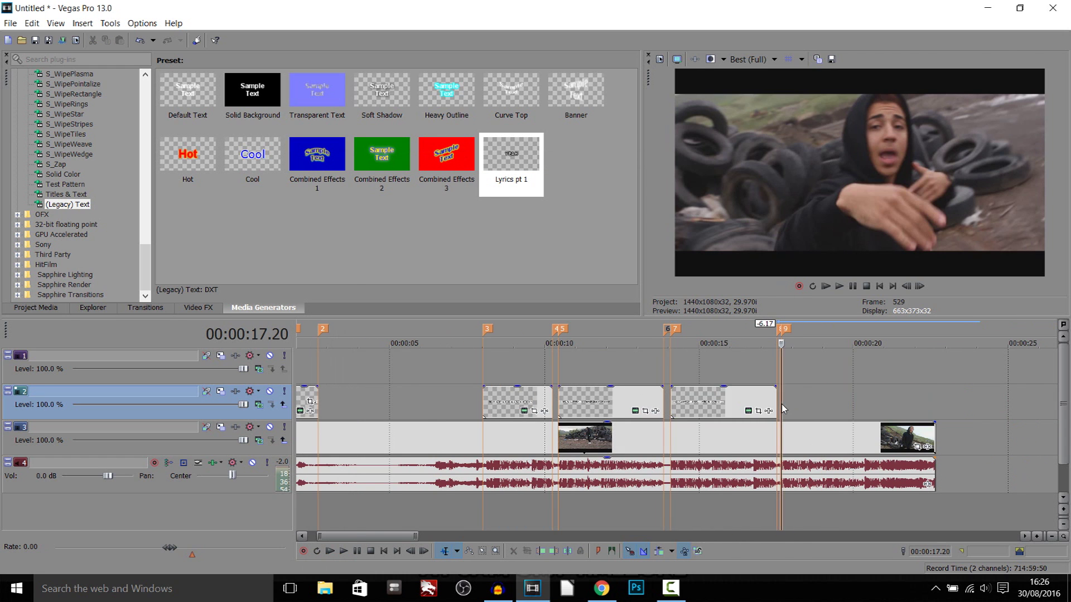
{"action": "scroll", "coordinate": [782, 399], "scroll_direction": "up", "scroll_amount": 1}
{"action": "key", "text": "space"}
{"action": "key", "text": "space"}
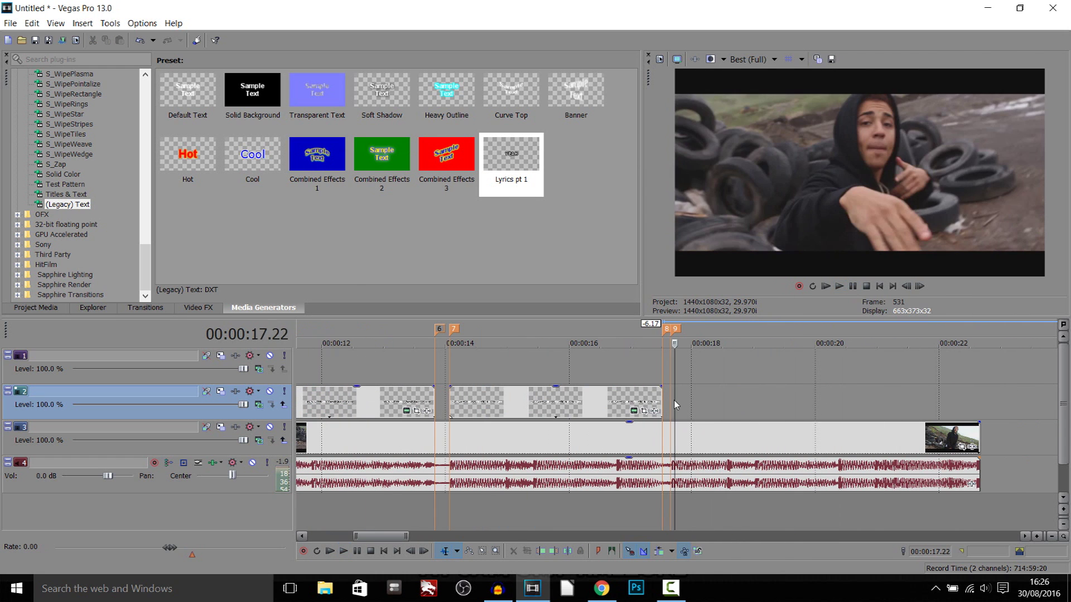
Copy the fourth Verse 1 line from the lyrics page in Chrome and place a Lyrics pt 1 text event in Vegas Pro at marker 9, 00:00:17.20
{"action": "left_click", "coordinate": [601, 589]}
{"action": "key", "text": "ctrl+c"}
{"action": "left_click", "coordinate": [533, 588]}
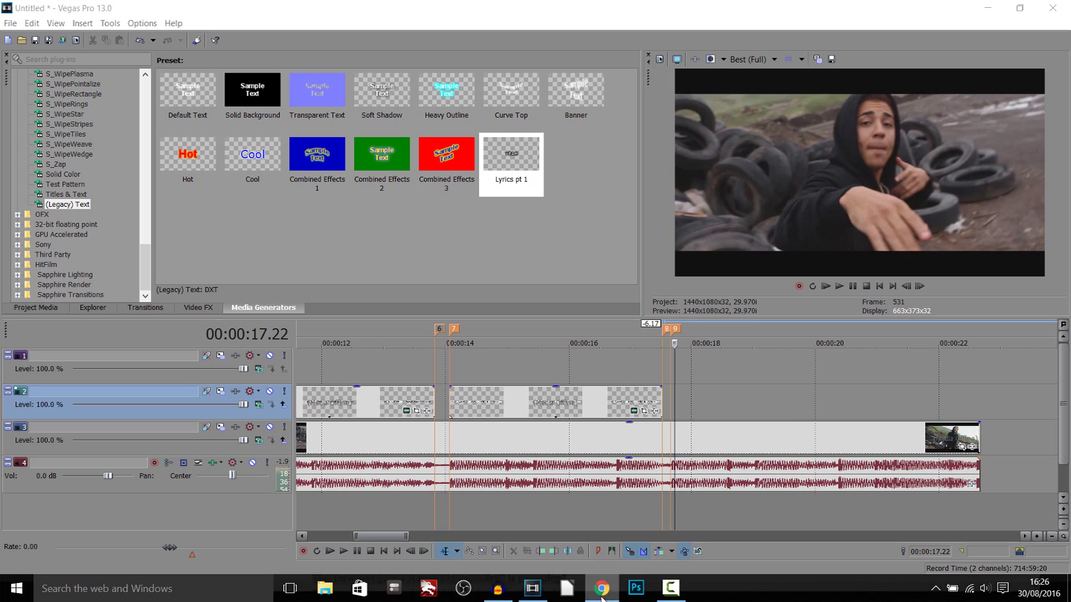
{"action": "key", "text": "Left"}
{"action": "key", "text": "Left"}
{"action": "left_click_drag", "start_coordinate": [511, 159], "coordinate": [673, 399]}
Replace YEAH with the copied fourth lyric line, set its font size to 22 and close the text generator settings
{"action": "key", "text": "ctrl+a"}
{"action": "key", "text": "ctrl+v"}
{"action": "key", "text": "ctrl+a"}
{"action": "left_click", "coordinate": [504, 285]}
{"action": "scroll", "coordinate": [504, 285], "scroll_direction": "down", "scroll_amount": 5}
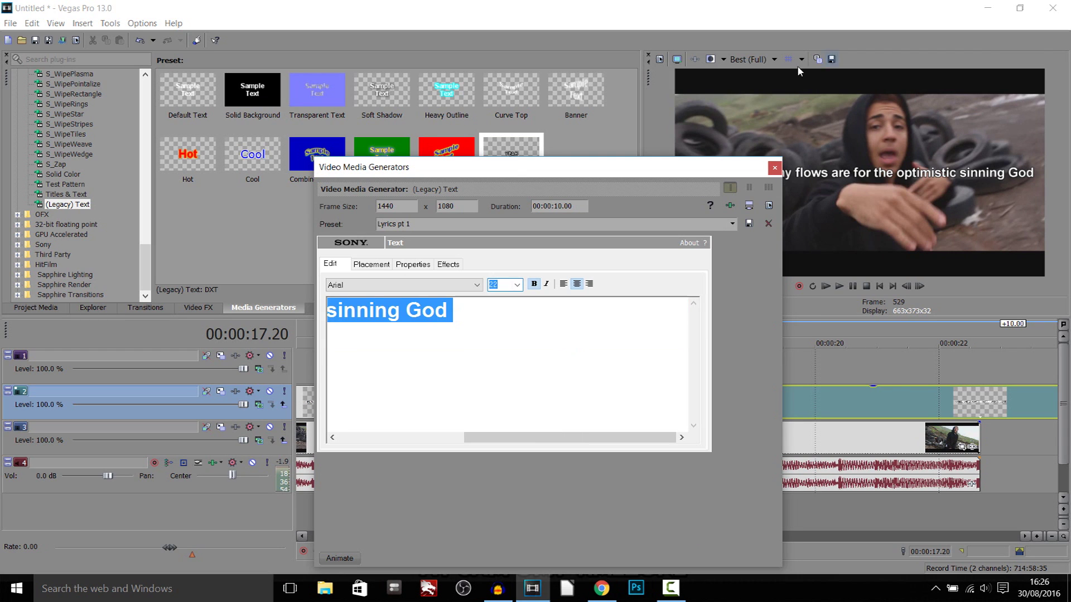
{"action": "left_click", "coordinate": [774, 168]}
Trim the fourth lyric event so it ends together with the music video clip
{"action": "scroll", "coordinate": [875, 410], "scroll_direction": "down", "scroll_amount": 3}
{"action": "left_click_drag", "start_coordinate": [865, 409], "coordinate": [763, 412]}
{"action": "scroll", "coordinate": [800, 426], "scroll_direction": "up", "scroll_amount": 1}
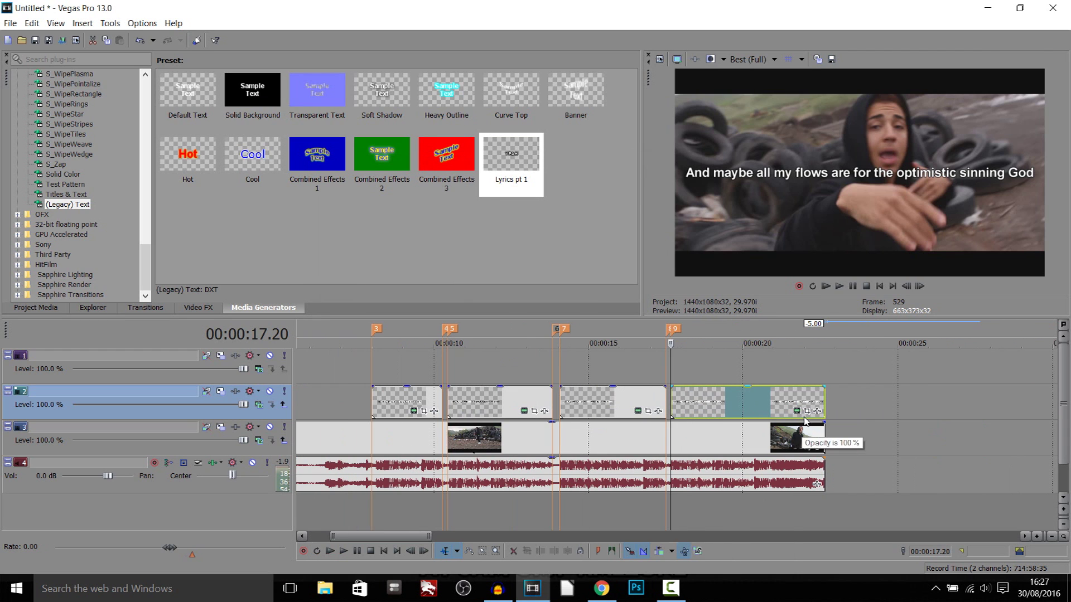
Play the timeline from just before marker 3 to check the timing of the lyric events
{"action": "left_click", "coordinate": [355, 372]}
{"action": "key", "text": "space"}
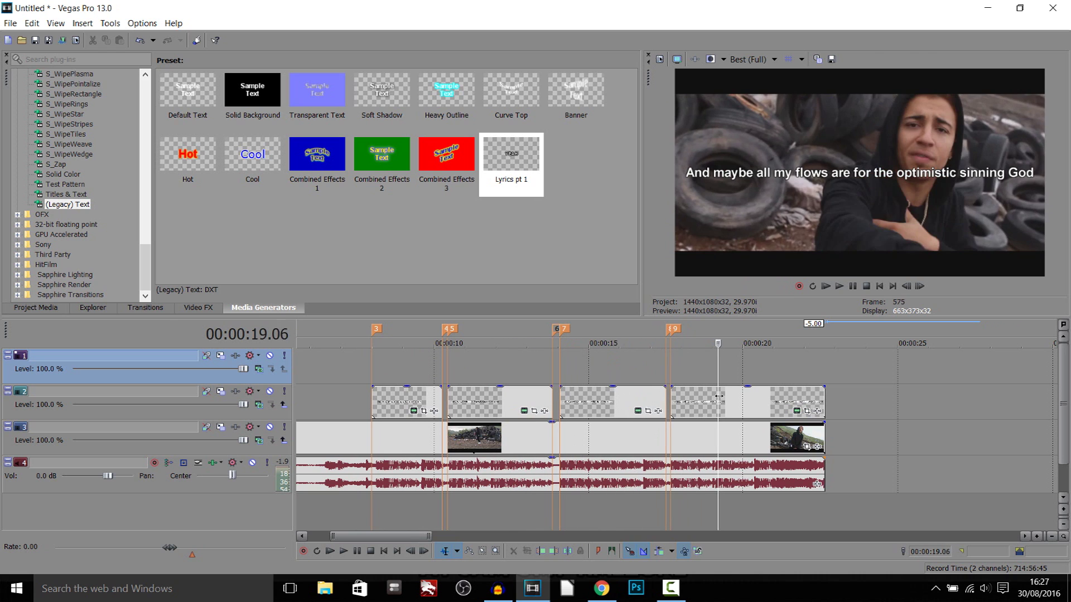
{"action": "key", "text": "Return"}
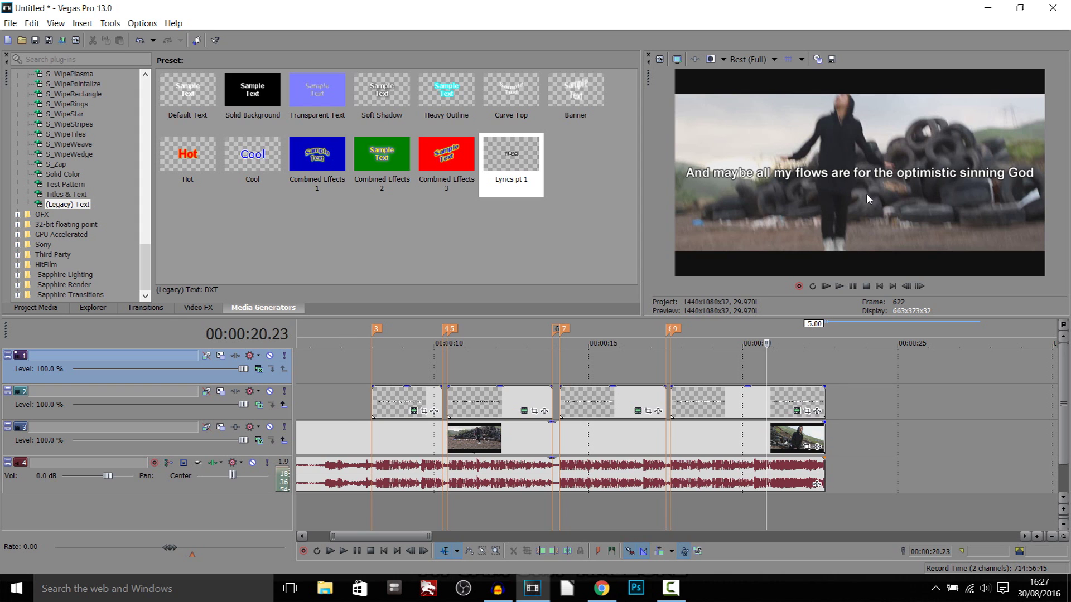
Place a Lyrics pt 1 text event on the top video track at marker 1, 00:00:01.24, above the existing YEAH event
{"action": "scroll", "coordinate": [544, 401], "scroll_direction": "down", "scroll_amount": 5}
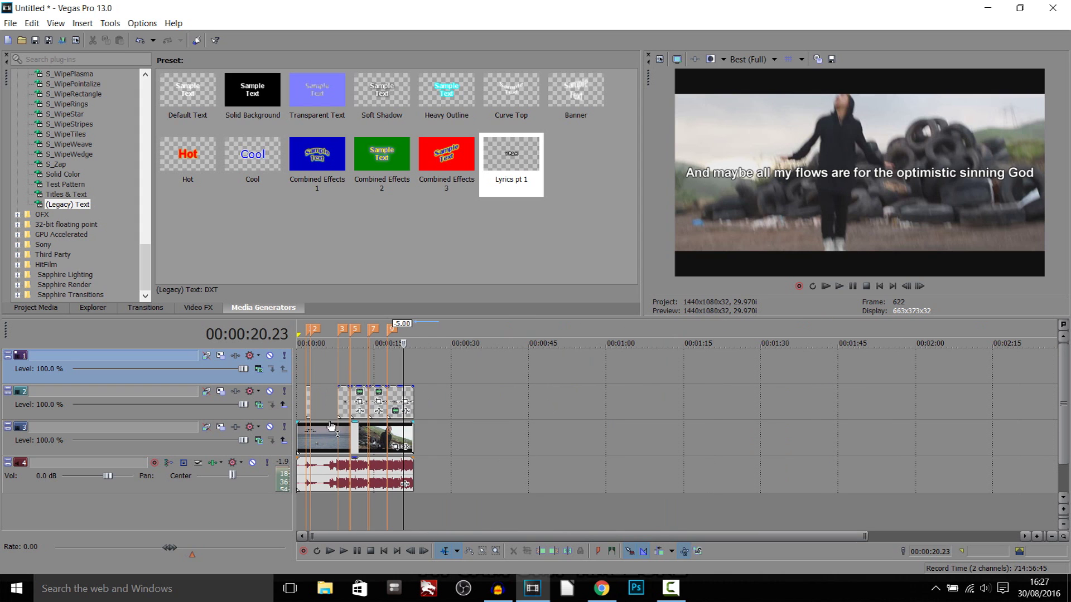
{"action": "left_click", "coordinate": [306, 413]}
{"action": "scroll", "coordinate": [446, 430], "scroll_direction": "up", "scroll_amount": 5}
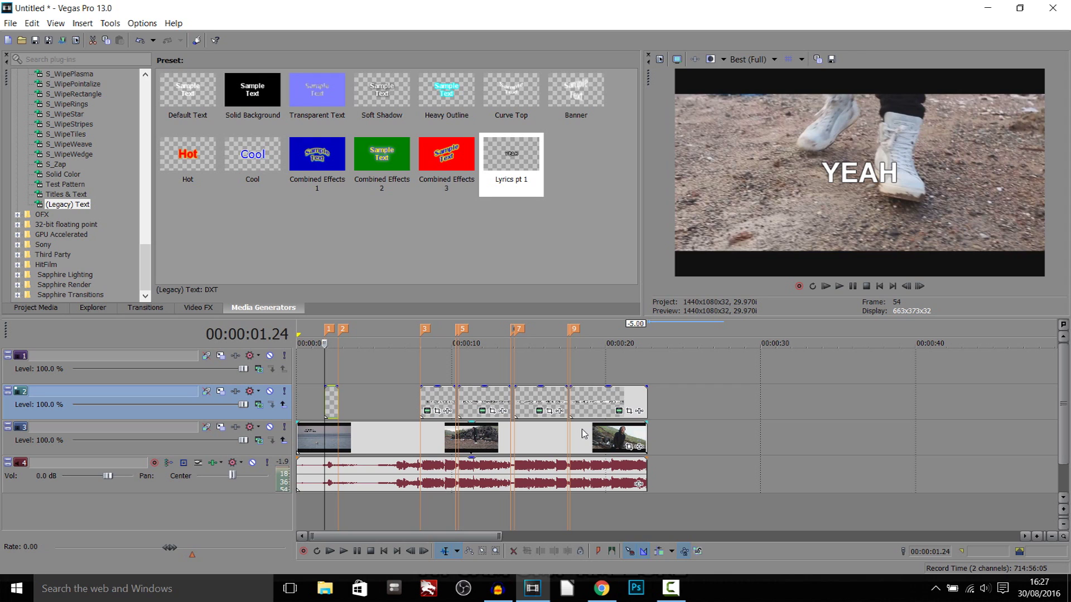
{"action": "left_click", "coordinate": [326, 358]}
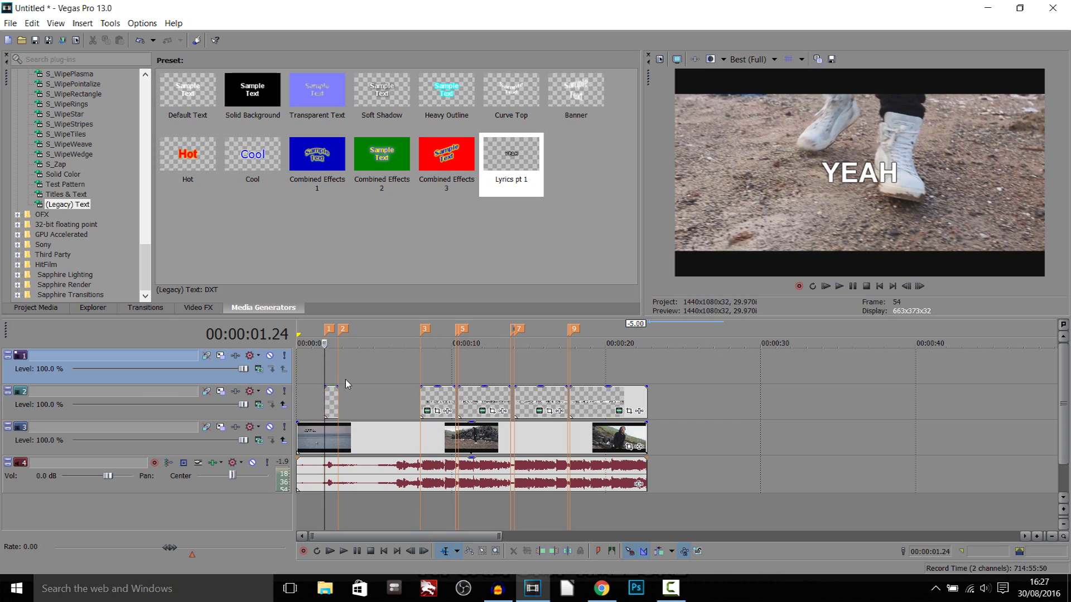
{"action": "scroll", "coordinate": [345, 379], "scroll_direction": "up", "scroll_amount": 3}
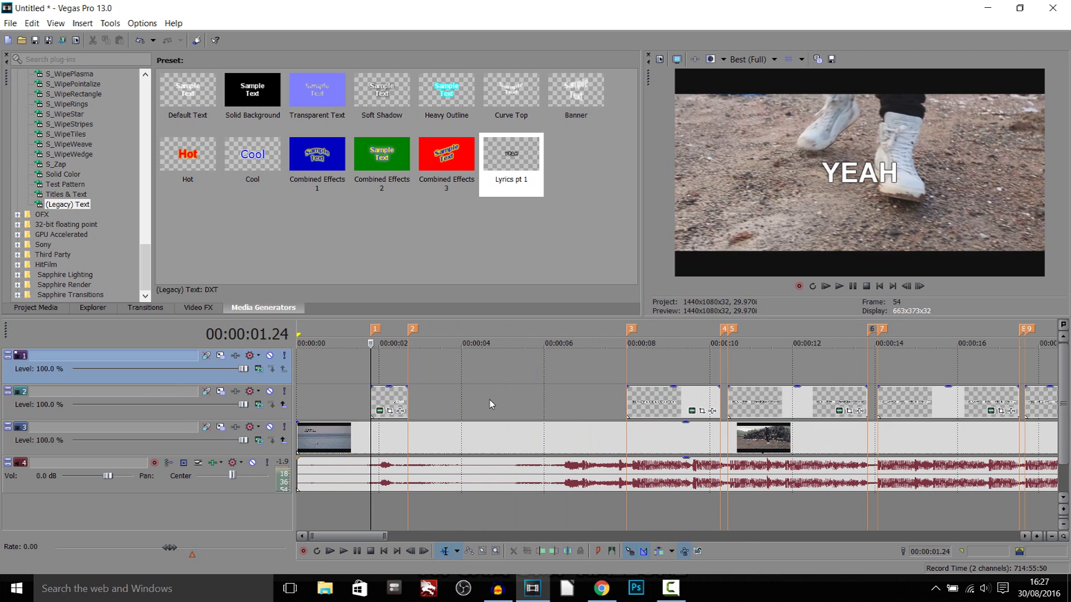
{"action": "scroll", "coordinate": [567, 399], "scroll_direction": "up", "scroll_amount": 2}
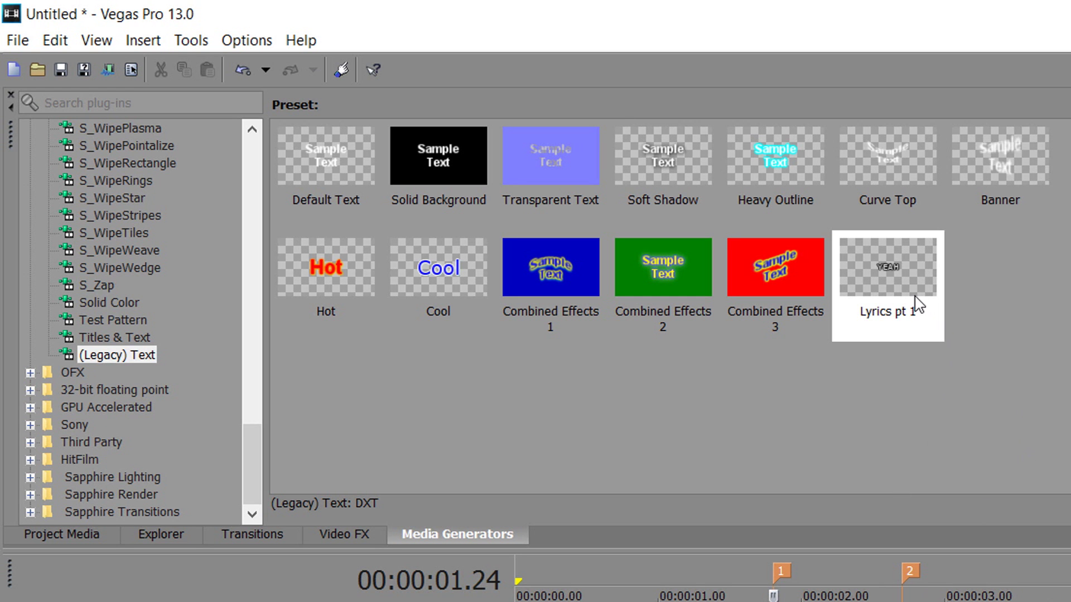
{"action": "left_click_drag", "start_coordinate": [917, 328], "coordinate": [381, 388]}
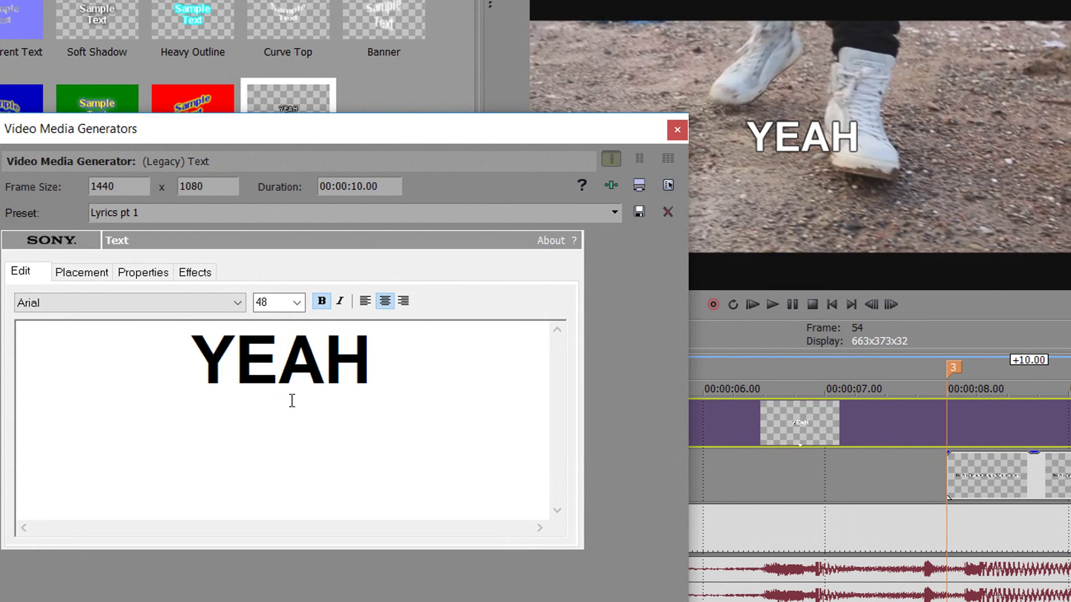
Change the new YEAH text's colour to turquoise, RGB 55, 255, 226, and check its outline settings
{"action": "left_click", "coordinate": [144, 272]}
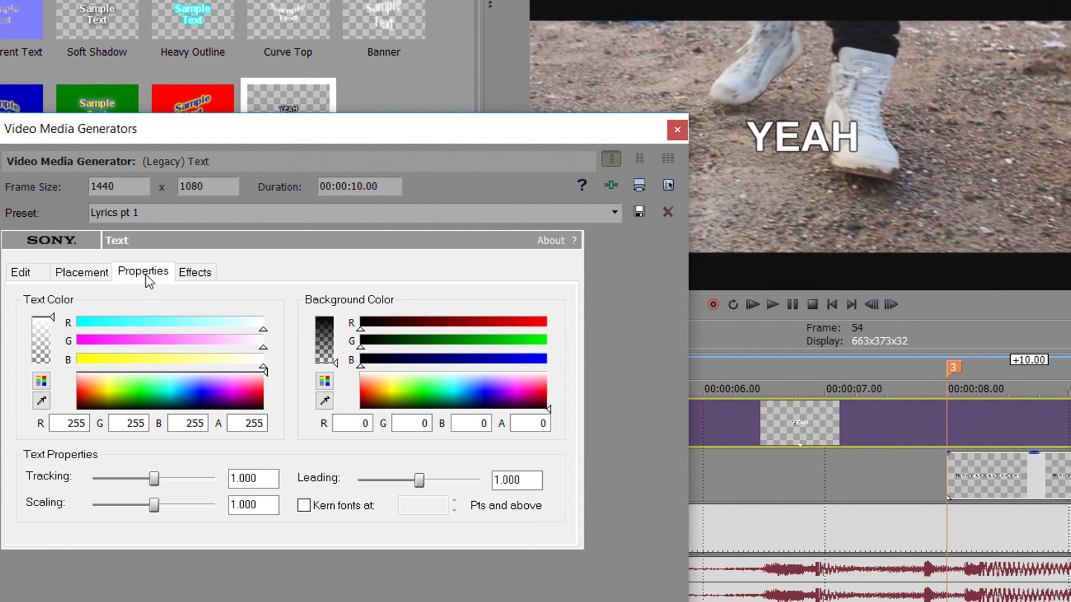
{"action": "left_click", "coordinate": [166, 387]}
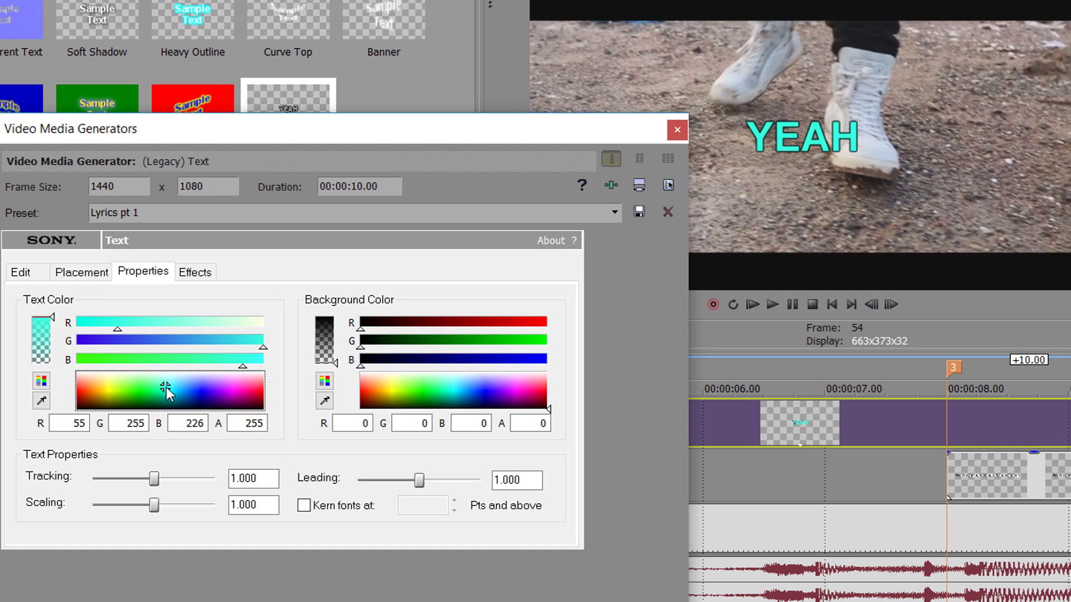
{"action": "left_click", "coordinate": [192, 273]}
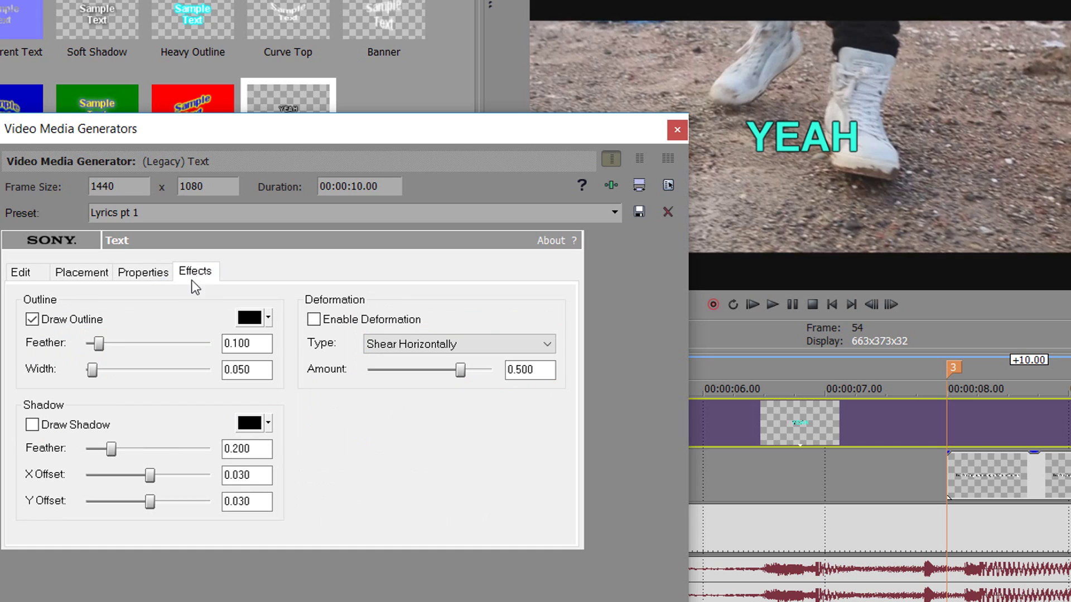
{"action": "left_click", "coordinate": [153, 276]}
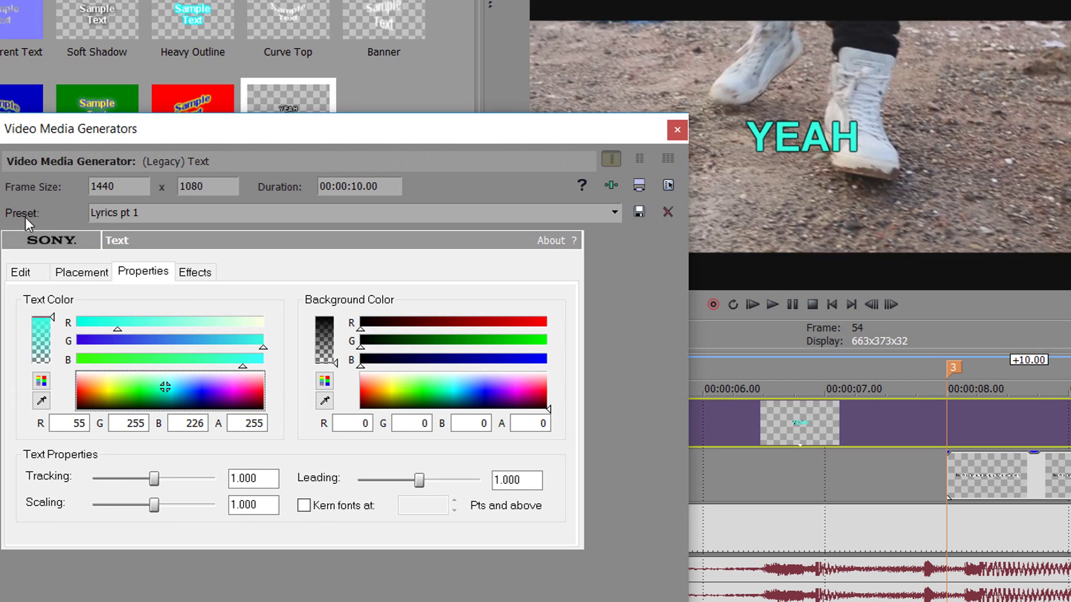
Enter Lyrics pt 2 as the preset name for the turquoise text and close the text generator settings
{"action": "left_click", "coordinate": [175, 210]}
{"action": "left_click", "coordinate": [198, 217]}
{"action": "key", "text": "BackSpace"}
{"action": "type", "text": "2"}
{"action": "left_click", "coordinate": [680, 137]}
Trim the turquoise YEAH event on the top video track so it ends at marker 2
{"action": "scroll", "coordinate": [576, 442], "scroll_direction": "down", "scroll_amount": 3}
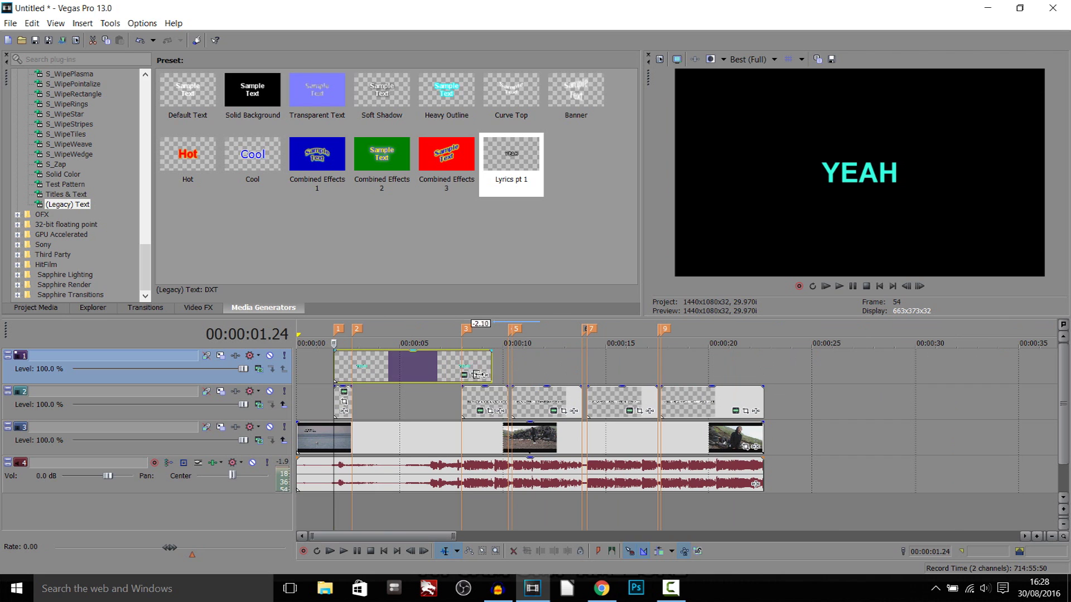
{"action": "left_click_drag", "start_coordinate": [477, 375], "coordinate": [352, 376]}
{"action": "scroll", "coordinate": [363, 383], "scroll_direction": "up", "scroll_amount": 5}
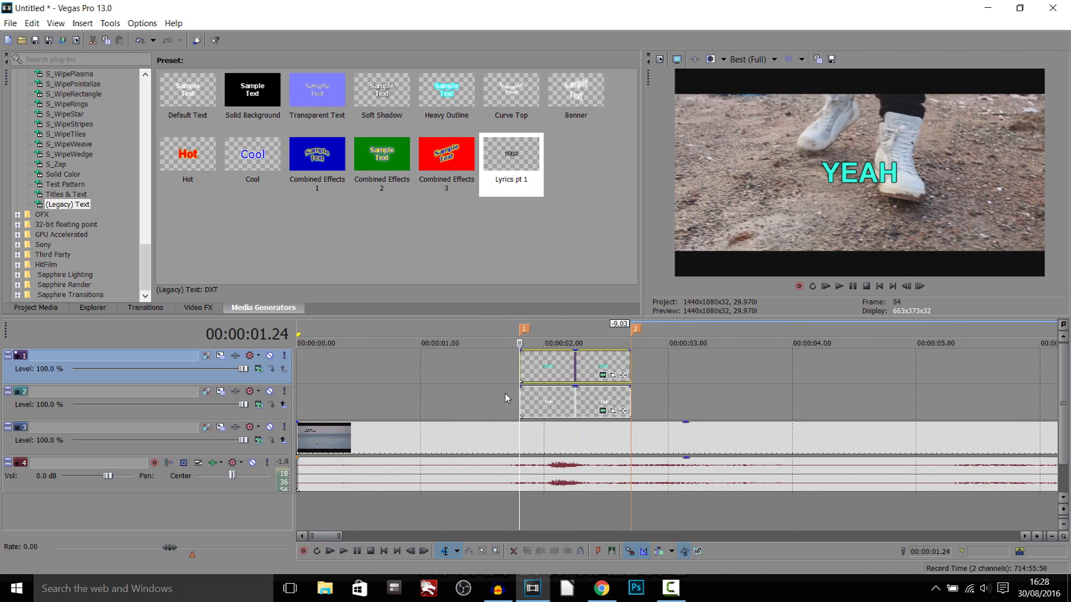
Play back the turquoise YEAH section between markers 1 and 2
{"action": "left_click", "coordinate": [551, 371]}
{"action": "key", "text": "space"}
{"action": "key", "text": "space"}
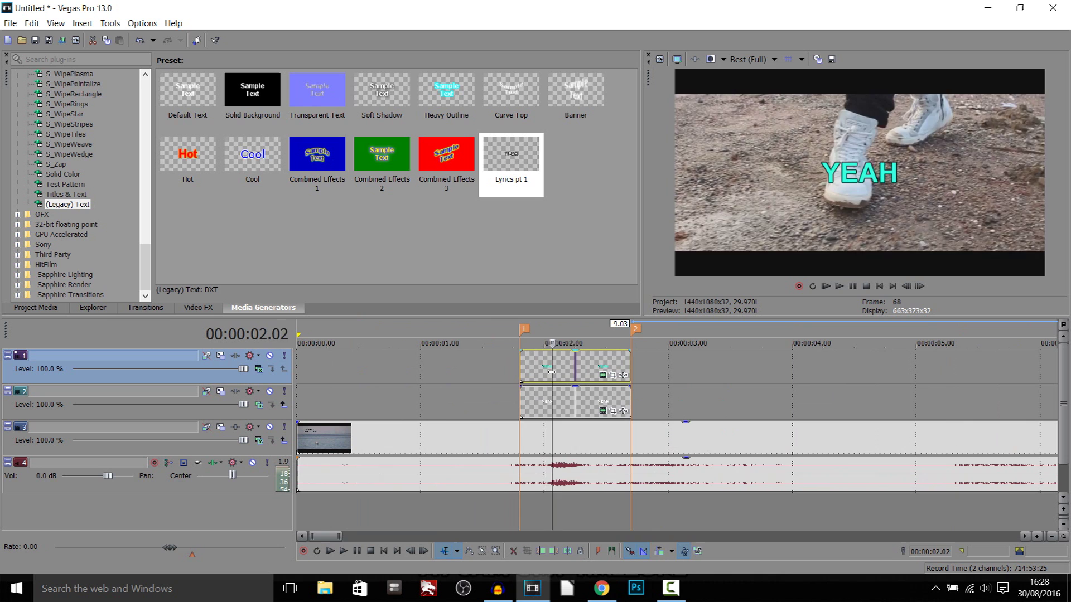
{"action": "key", "text": "space"}
Place a Lyrics pt 2 text event on the top video track at marker 3 and close its generator settings
{"action": "scroll", "coordinate": [590, 391], "scroll_direction": "down", "scroll_amount": 4}
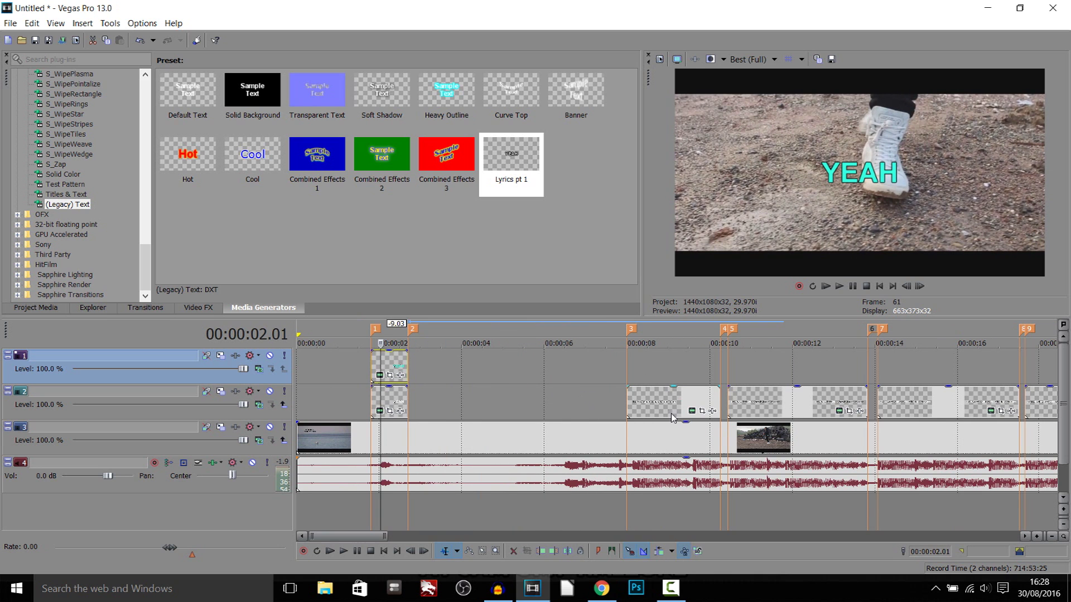
{"action": "left_click", "coordinate": [673, 417]}
{"action": "scroll", "coordinate": [629, 399], "scroll_direction": "up", "scroll_amount": 3}
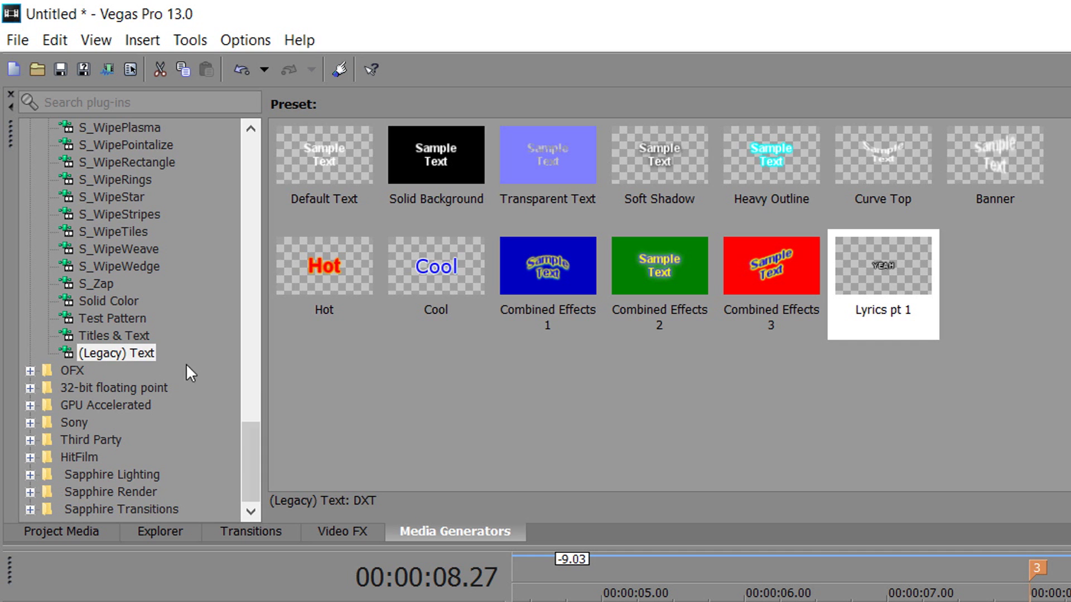
{"action": "left_click", "coordinate": [66, 184]}
{"action": "left_click", "coordinate": [73, 203]}
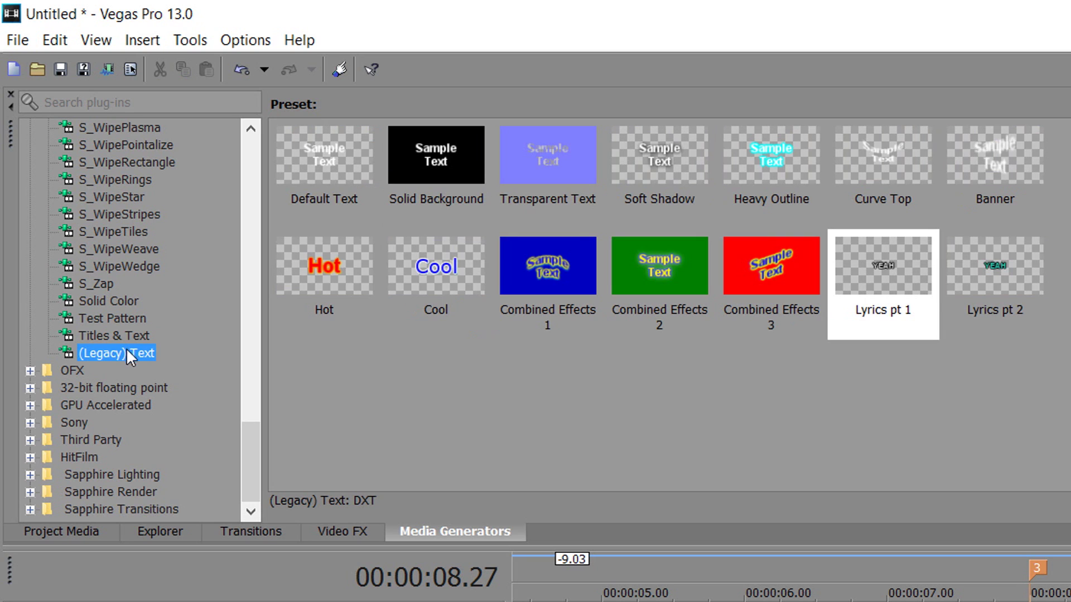
{"action": "left_click", "coordinate": [973, 288]}
{"action": "left_click_drag", "start_coordinate": [995, 284], "coordinate": [603, 372]}
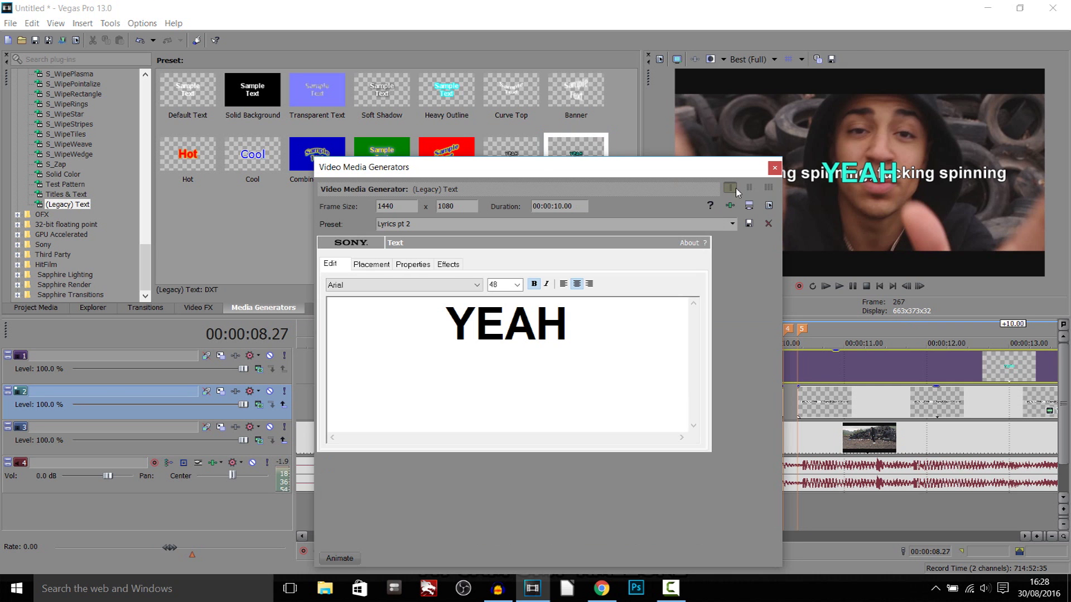
{"action": "left_click", "coordinate": [772, 168]}
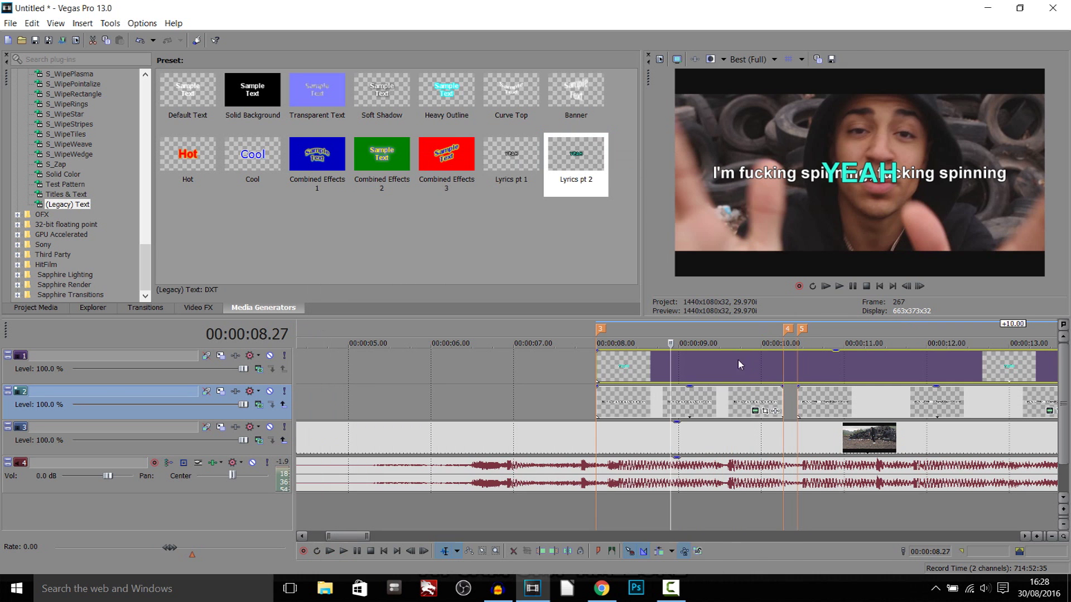
Copy the full lyric text from the white text event between markers 3 and 4
{"action": "left_click", "coordinate": [675, 404]}
{"action": "scroll", "coordinate": [691, 428], "scroll_direction": "down", "scroll_amount": 4}
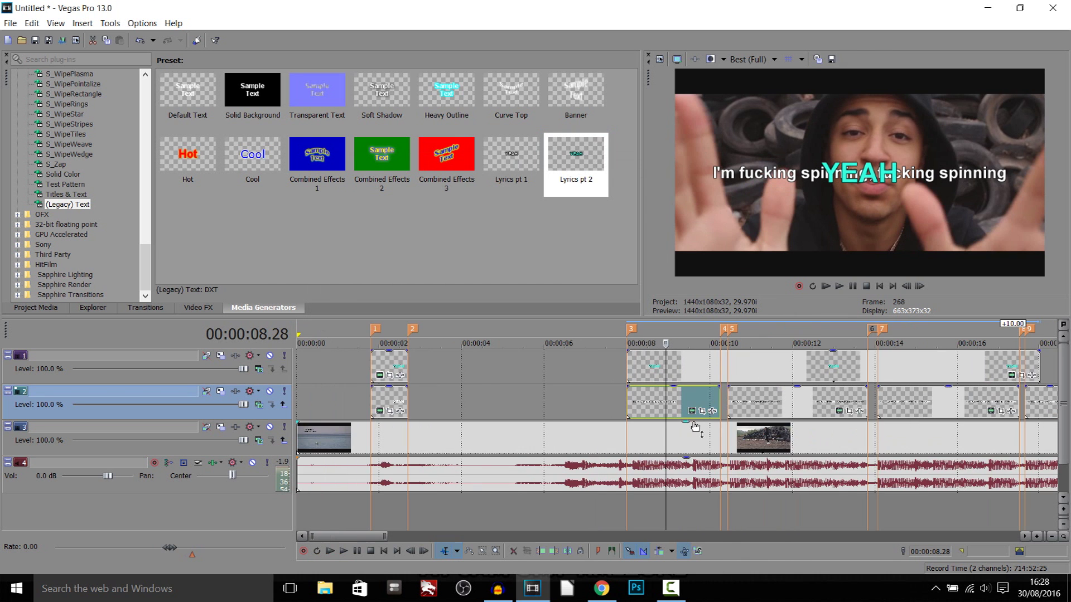
{"action": "left_click", "coordinate": [693, 413]}
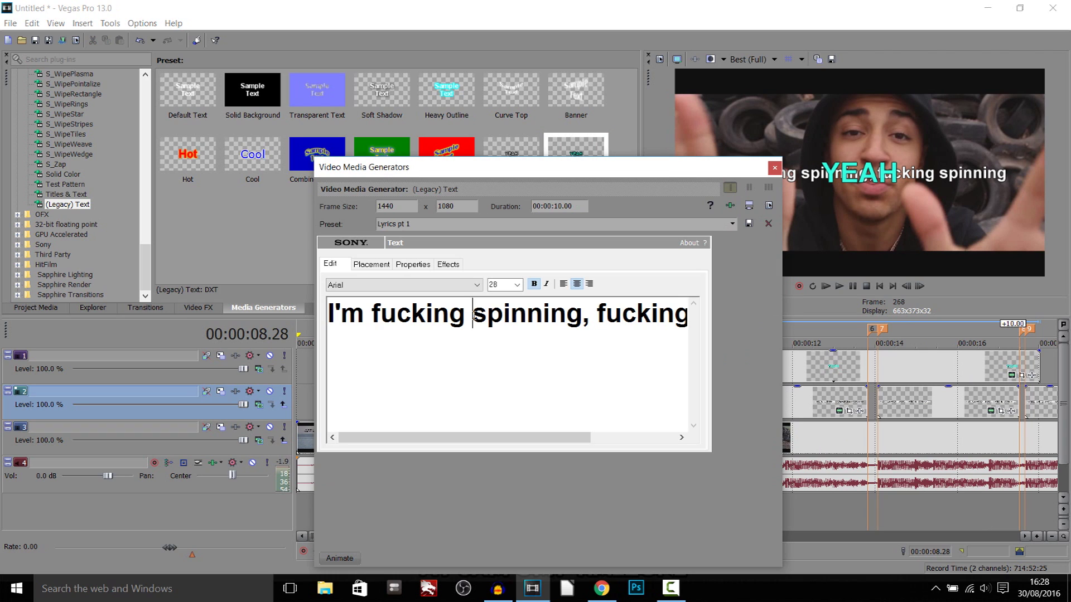
{"action": "key", "text": "ctrl+a"}
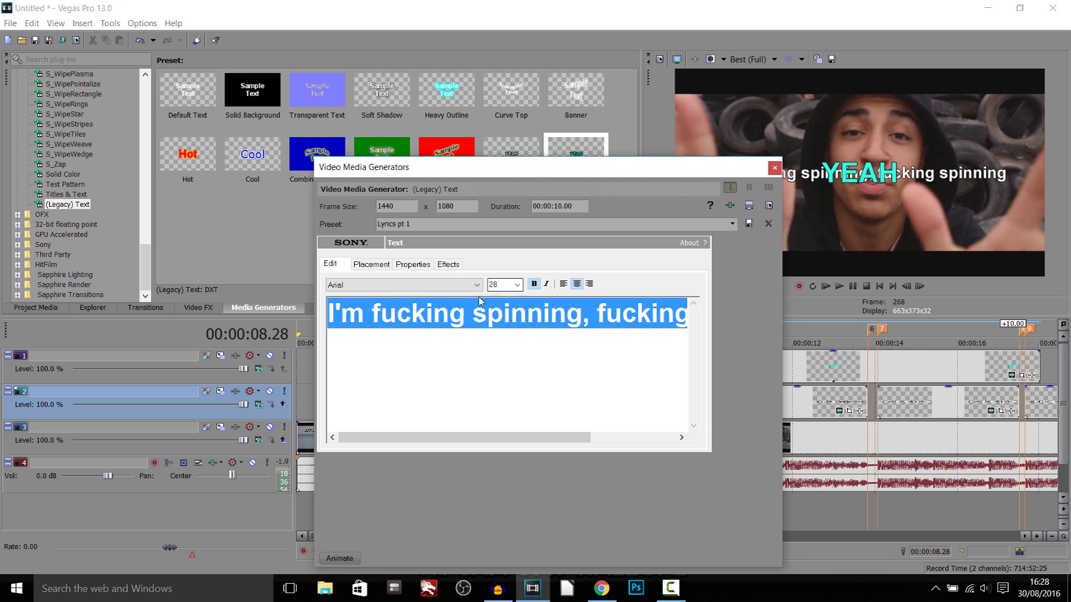
{"action": "left_click", "coordinate": [775, 167]}
Replace YEAH in the turquoise event at marker 3 with the copied line "I'm fucking spinning, fucking spinning"
{"action": "scroll", "coordinate": [707, 371], "scroll_direction": "down", "scroll_amount": 2}
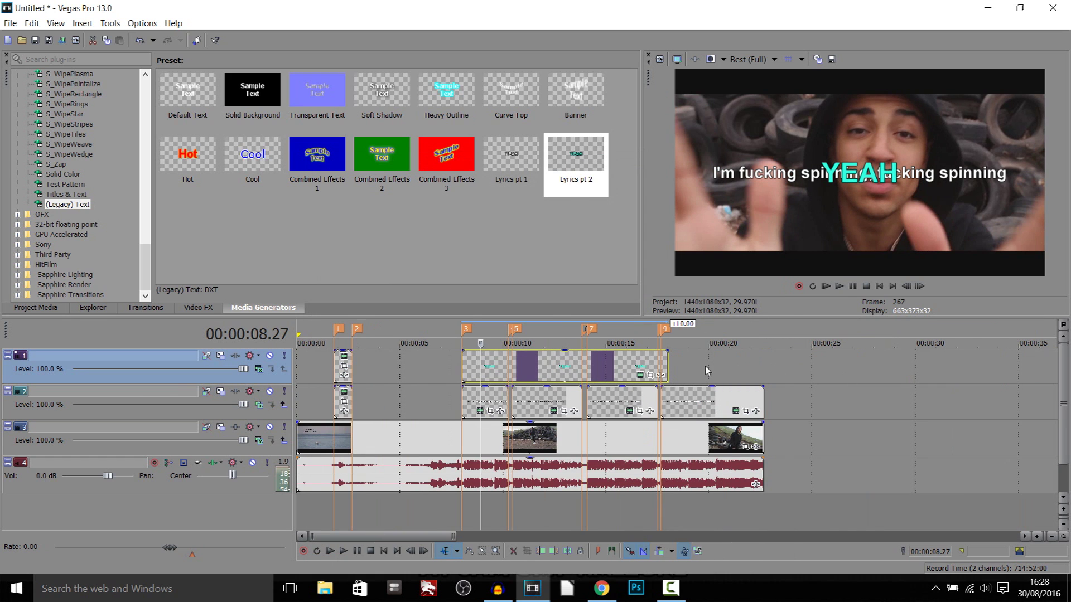
{"action": "left_click", "coordinate": [642, 375]}
{"action": "double_click", "coordinate": [545, 334]}
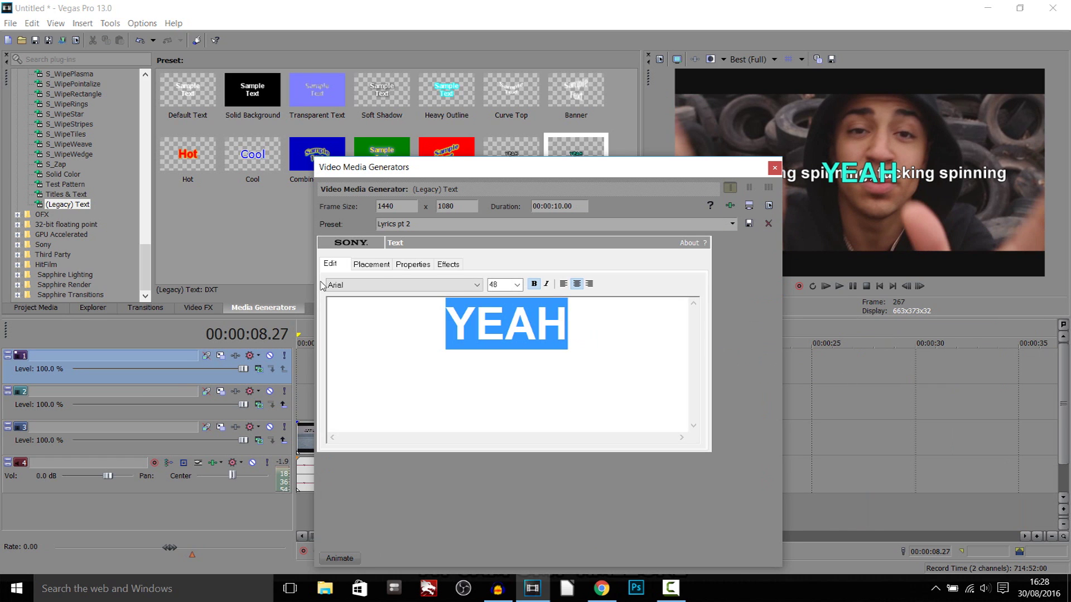
{"action": "type", "text": "I'm fucking spinning, fucking spinning"}
{"action": "key", "text": "BackSpace"}
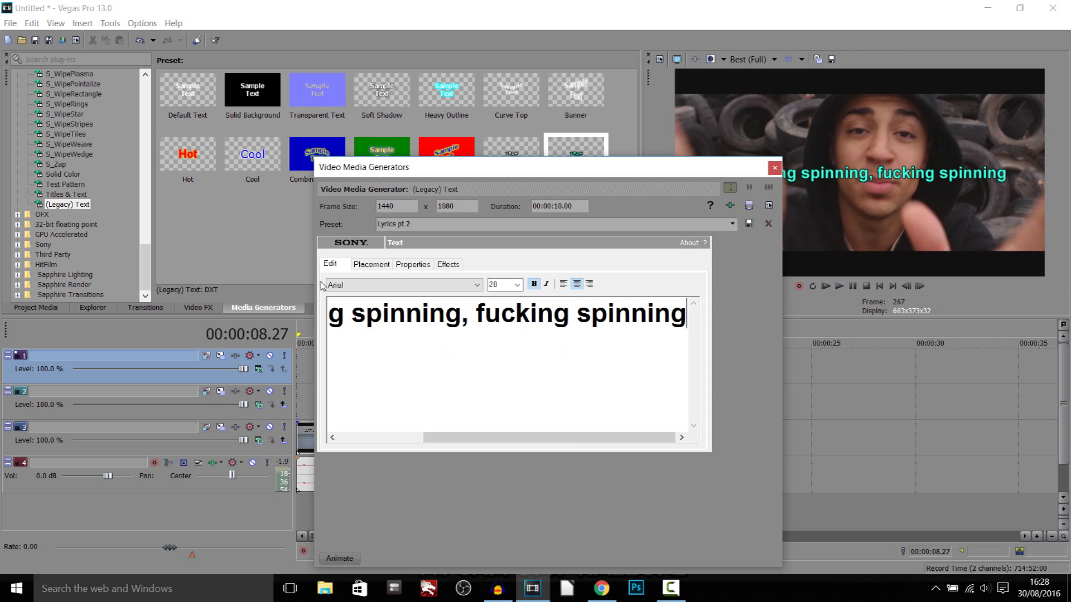
{"action": "key", "text": "ctrl+a"}
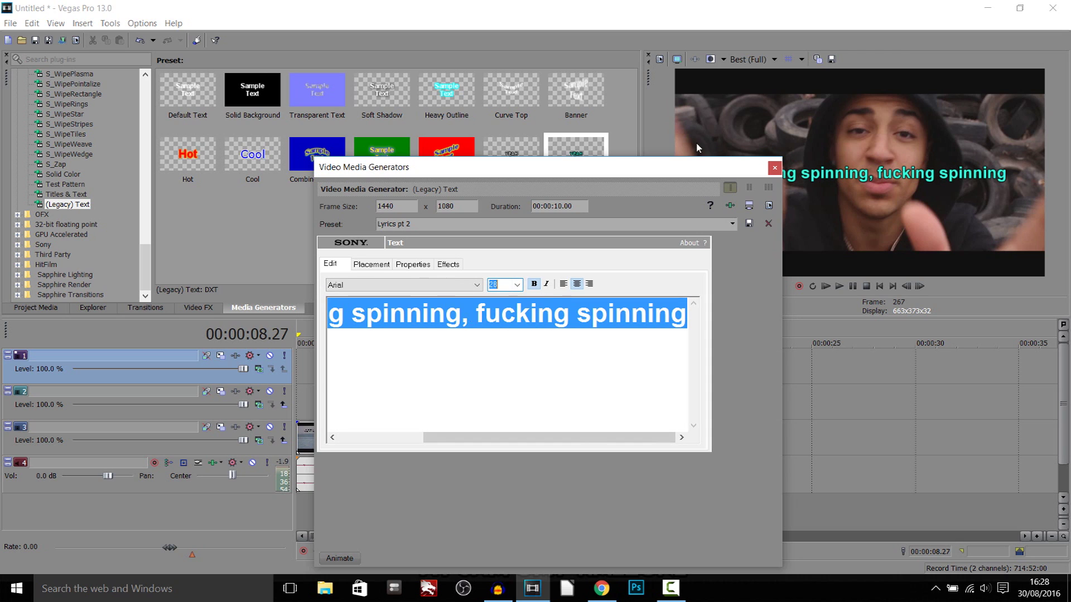
{"action": "left_click", "coordinate": [772, 168]}
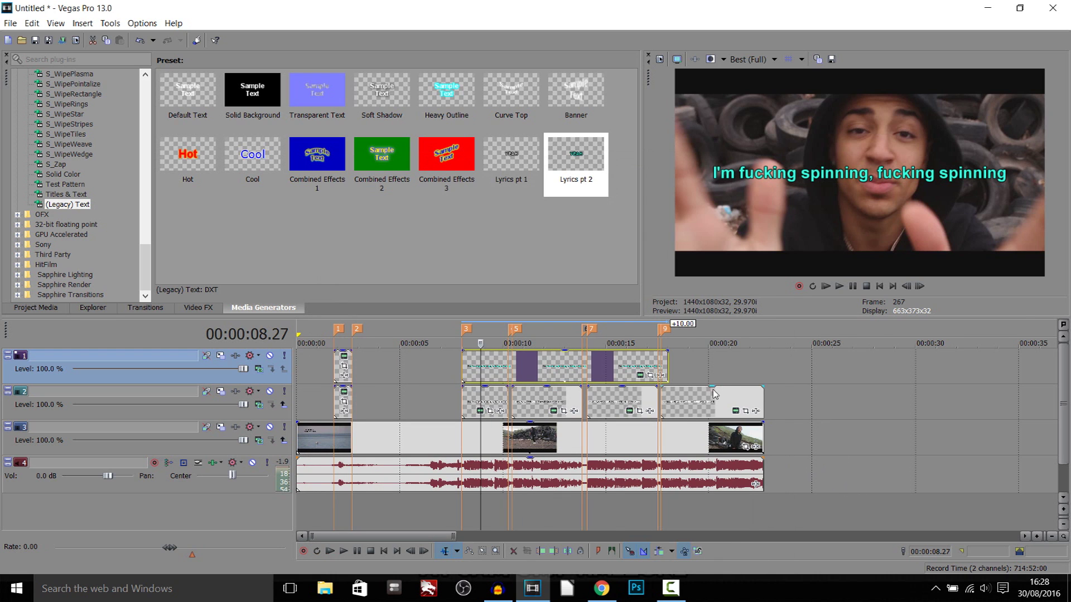
Trim the turquoise event starting at marker 3 to end with the white lyric event at marker 4
{"action": "scroll", "coordinate": [713, 394], "scroll_direction": "up", "scroll_amount": 3}
{"action": "left_click_drag", "start_coordinate": [852, 363], "coordinate": [612, 388]}
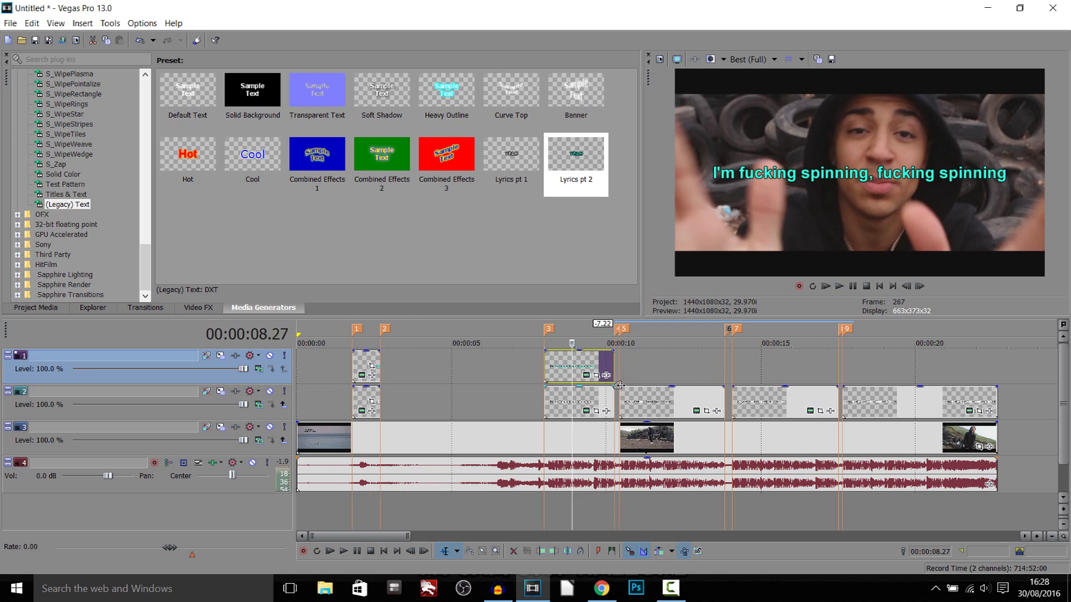
{"action": "scroll", "coordinate": [687, 388], "scroll_direction": "up", "scroll_amount": 4}
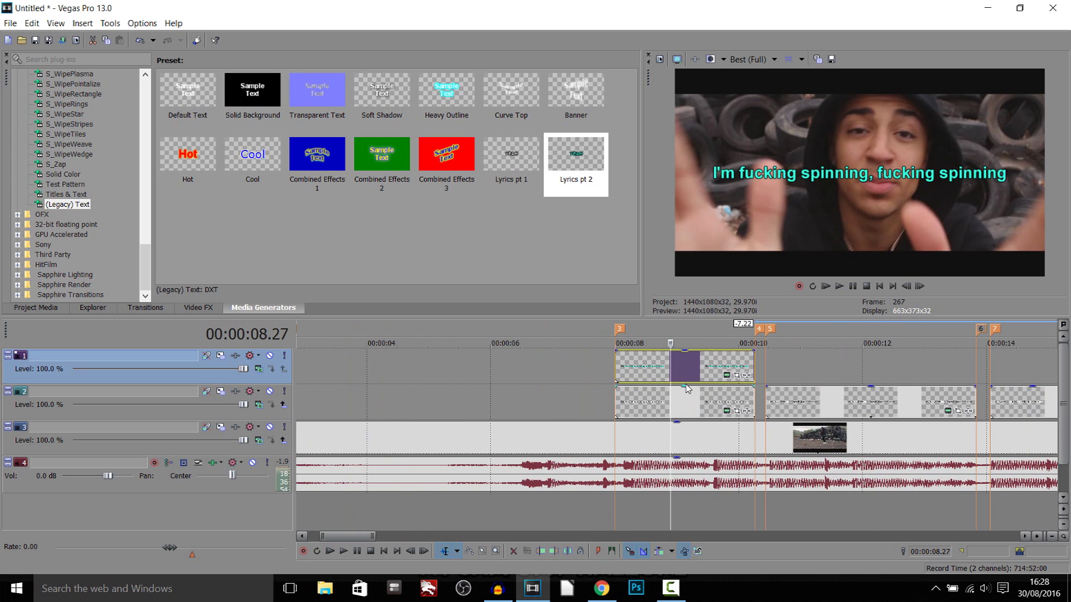
Copy the full lyric text from the white text event between markers 5 and 6
{"action": "left_click", "coordinate": [778, 368]}
{"action": "left_click", "coordinate": [948, 411]}
{"action": "key", "text": "ctrl+a"}
{"action": "key", "text": "ctrl+c"}
{"action": "left_click", "coordinate": [775, 168]}
Add a Lyrics pt 2 event at marker 5 on the top track reading "The alcohol, the visions got me tripping, got me tripping"
{"action": "left_click_drag", "start_coordinate": [575, 156], "coordinate": [773, 362]}
{"action": "key", "text": "ctrl+a"}
{"action": "key", "text": "ctrl+v"}
{"action": "key", "text": "BackSpace"}
{"action": "key", "text": "ctrl+a"}
{"action": "left_click", "coordinate": [509, 283]}
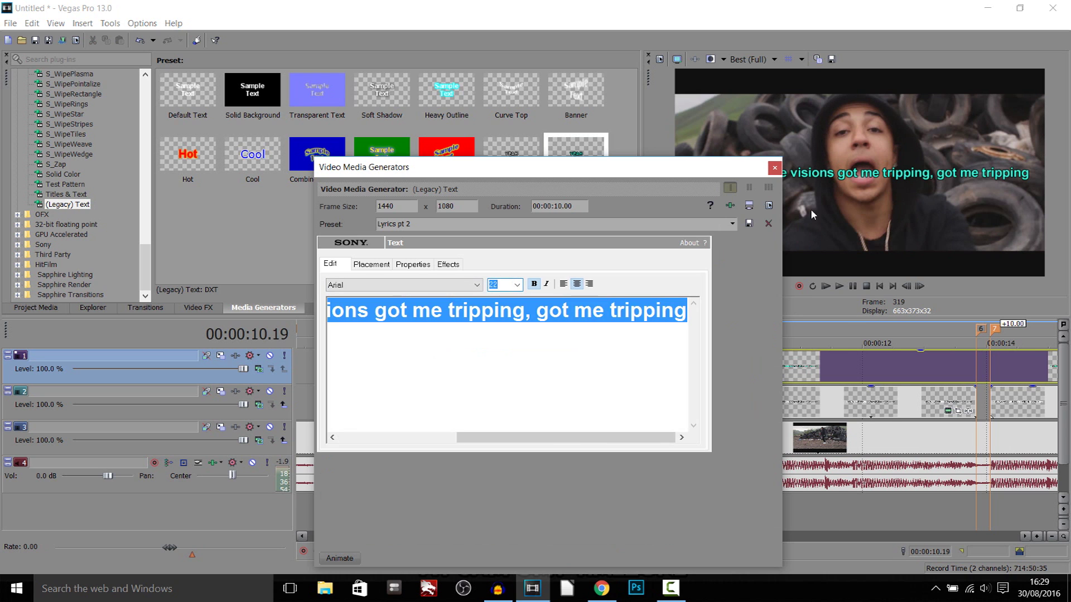
{"action": "left_click", "coordinate": [774, 168]}
Trim the turquoise event starting at marker 5 so it ends with the white event at marker 6
{"action": "scroll", "coordinate": [904, 373], "scroll_direction": "down", "scroll_amount": 4}
{"action": "key", "text": "ctrl+z"}
{"action": "left_click_drag", "start_coordinate": [923, 371], "coordinate": [727, 371]}
Copy the lyric text from the white text event between markers 7 and 8
{"action": "left_click", "coordinate": [776, 399]}
{"action": "left_click", "coordinate": [810, 411]}
{"action": "left_click", "coordinate": [774, 168]}
Add a Lyrics pt 2 event at marker 7 on the top track reading "And Mary need some hoes, I'm getting dizzy over women"
{"action": "left_click_drag", "start_coordinate": [575, 158], "coordinate": [740, 368]}
{"action": "key", "text": "ctrl+v"}
{"action": "key", "text": "BackSpace"}
{"action": "key", "text": "ctrl+a"}
{"action": "left_click", "coordinate": [493, 283]}
{"action": "left_click", "coordinate": [775, 168]}
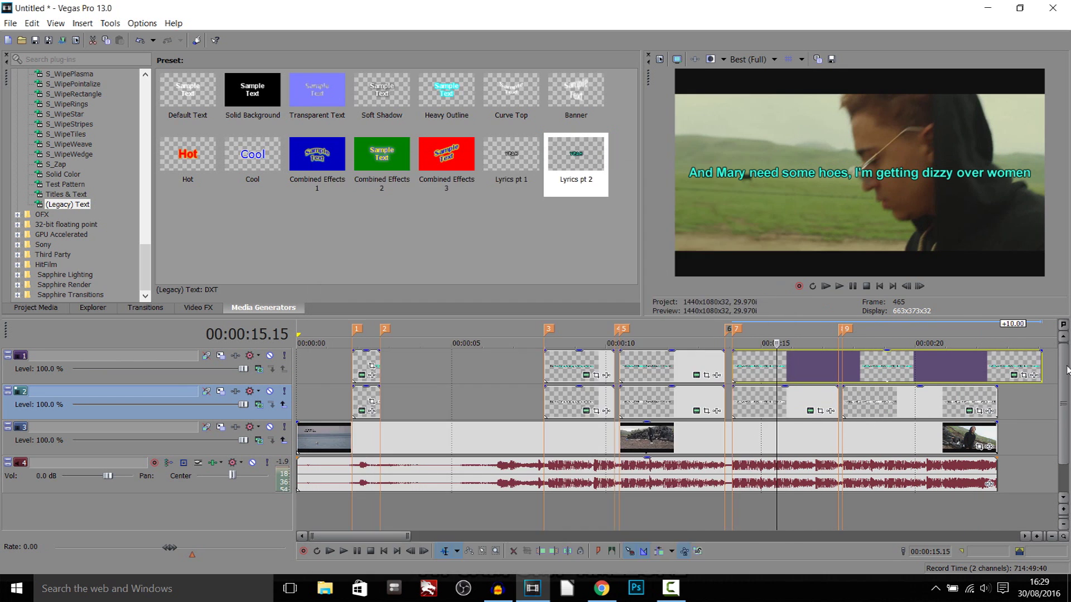
Trim the turquoise event at marker 7 to end at marker 8, and copy the lyric from the white event starting at marker 9
{"action": "left_click_drag", "start_coordinate": [1041, 367], "coordinate": [839, 367]}
{"action": "left_click", "coordinate": [843, 369]}
{"action": "scroll", "coordinate": [926, 418], "scroll_direction": "up", "scroll_amount": 4}
{"action": "left_click", "coordinate": [741, 400]}
{"action": "scroll", "coordinate": [741, 400], "scroll_direction": "down", "scroll_amount": 3}
{"action": "left_click", "coordinate": [821, 411]}
{"action": "left_click", "coordinate": [775, 168]}
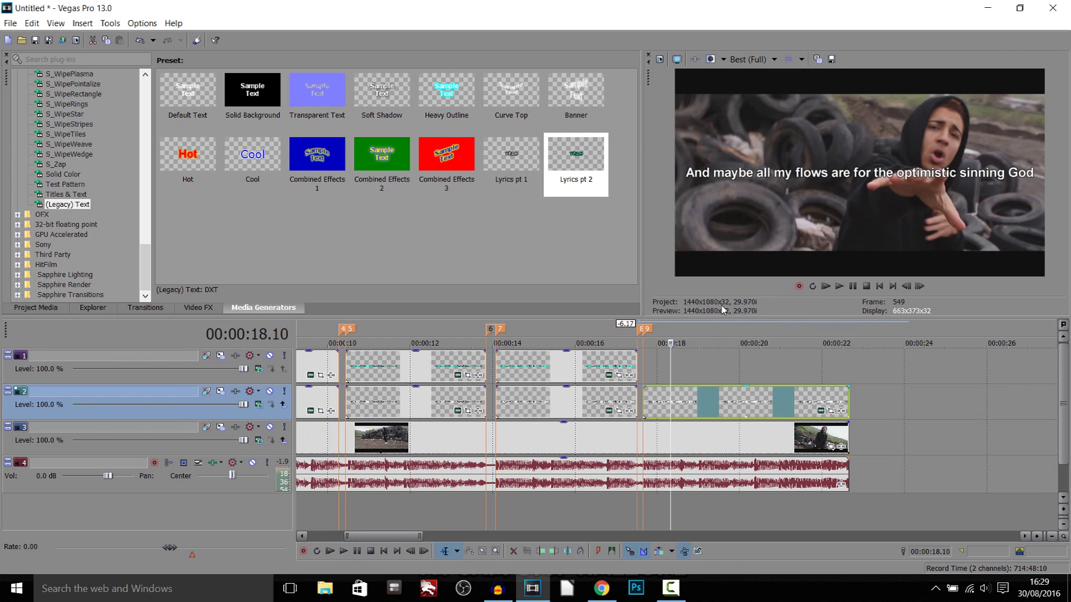
Add a Lyrics pt 2 event at marker 9 reading "And maybe all my flows are for the optimistic sinning God" and trim it to the clip's end
{"action": "left_click_drag", "start_coordinate": [576, 162], "coordinate": [697, 366]}
{"action": "key", "text": "ctrl+v"}
{"action": "key", "text": "ctrl+a"}
{"action": "left_click", "coordinate": [775, 169]}
{"action": "scroll", "coordinate": [904, 365], "scroll_direction": "down", "scroll_amount": 1}
{"action": "left_click_drag", "start_coordinate": [958, 368], "coordinate": [805, 368]}
Check the turquoise lyric events on the top track one after another in the preview
{"action": "left_click", "coordinate": [384, 370]}
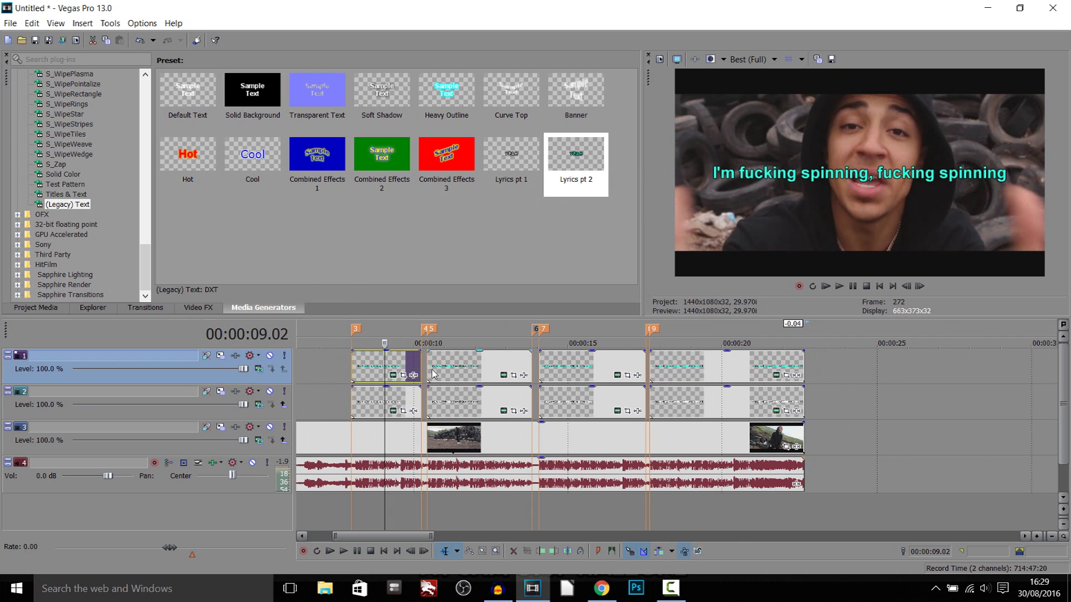
{"action": "left_click", "coordinate": [475, 374]}
{"action": "scroll", "coordinate": [474, 373], "scroll_direction": "down", "scroll_amount": 2}
{"action": "left_click", "coordinate": [332, 371]}
{"action": "left_click", "coordinate": [486, 371]}
{"action": "left_click", "coordinate": [540, 372]}
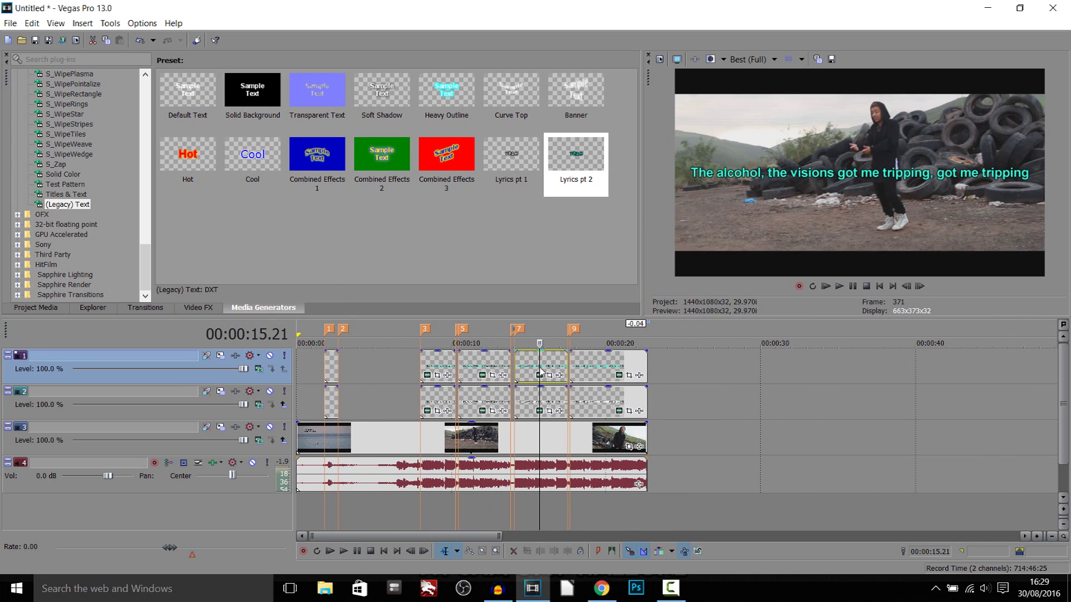
{"action": "left_click", "coordinate": [600, 370]}
{"action": "left_click", "coordinate": [607, 370]}
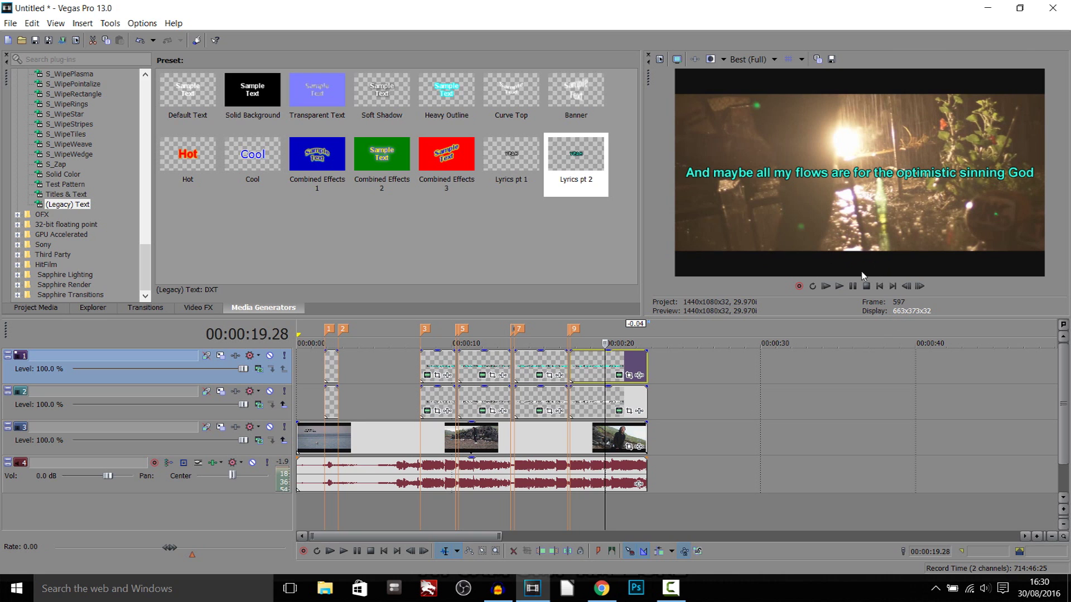
Open Track Motion for the white lyrics track at marker 1, 00:00:01.24, and shrink its window to reveal the timeline
{"action": "left_click", "coordinate": [326, 408]}
{"action": "scroll", "coordinate": [326, 409], "scroll_direction": "up", "scroll_amount": 3}
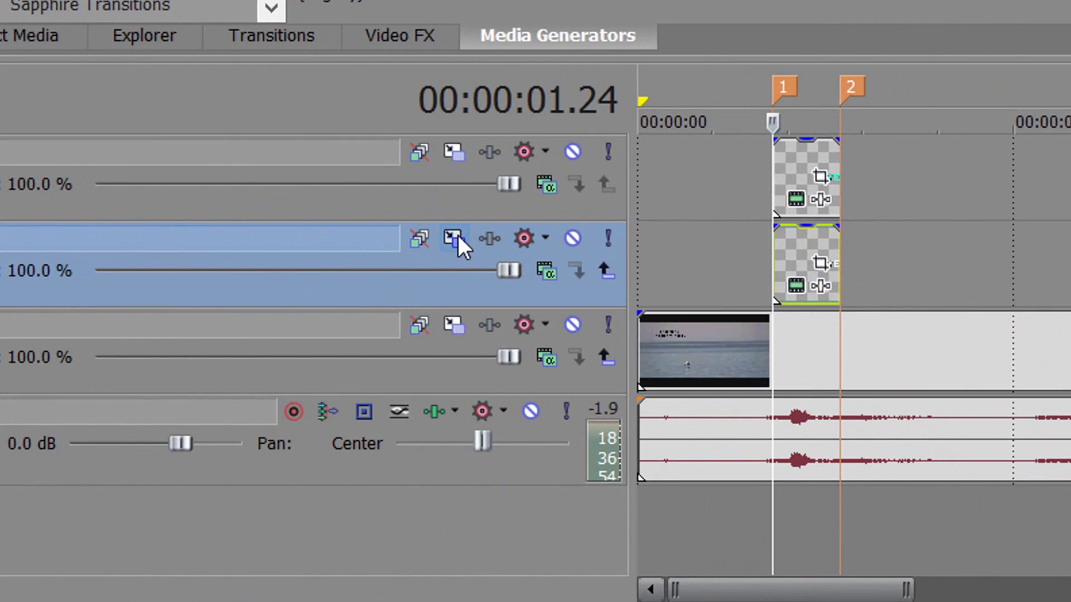
{"action": "left_click", "coordinate": [320, 327]}
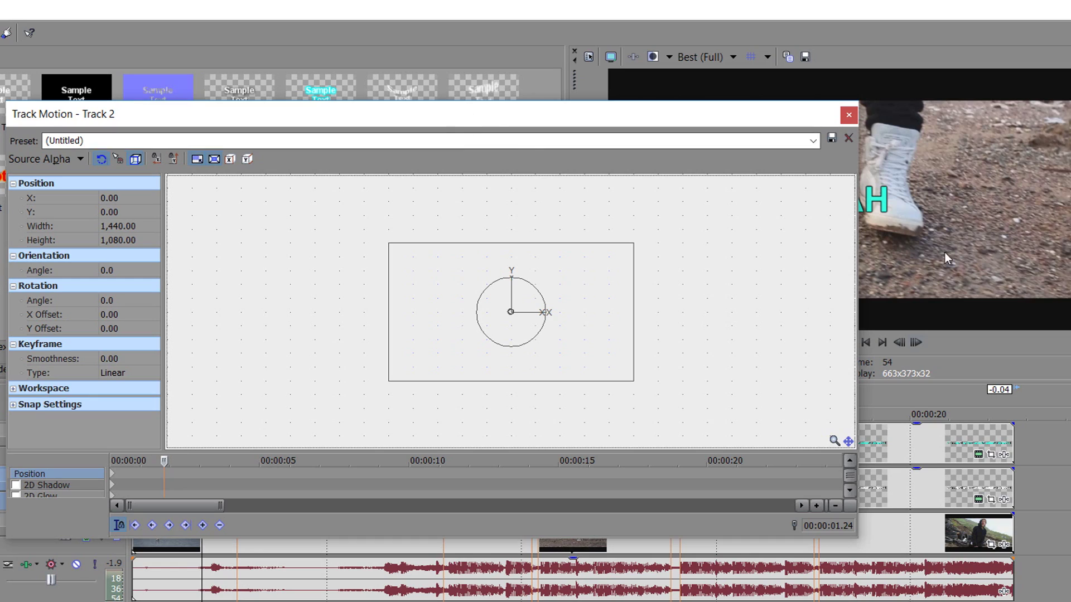
{"action": "left_click_drag", "start_coordinate": [856, 540], "coordinate": [489, 381]}
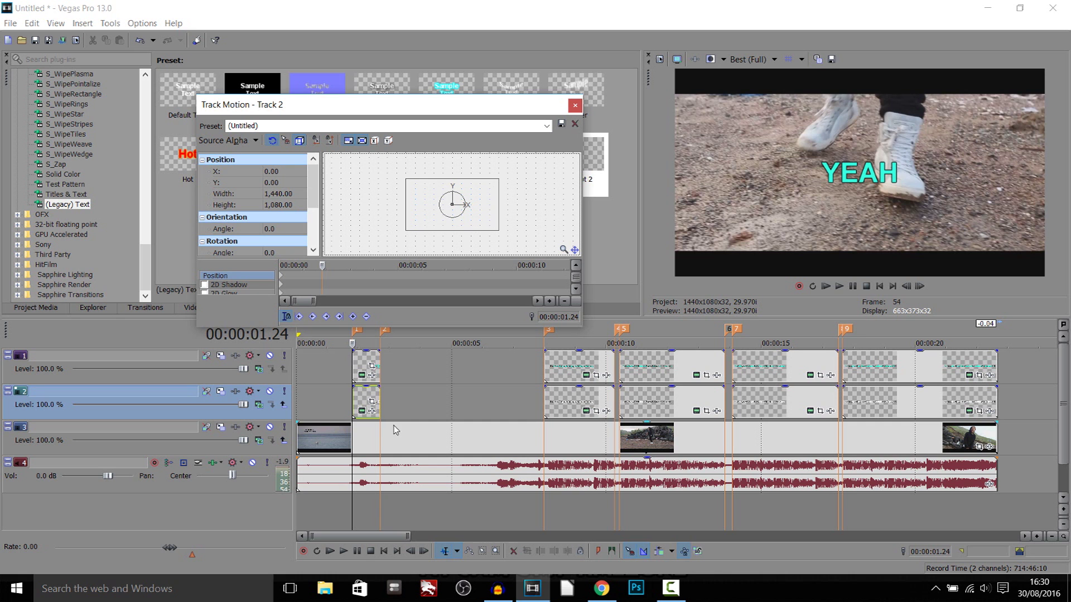
Move the white lyrics track straight down to Y -427.38 in Track Motion
{"action": "left_click", "coordinate": [473, 221]}
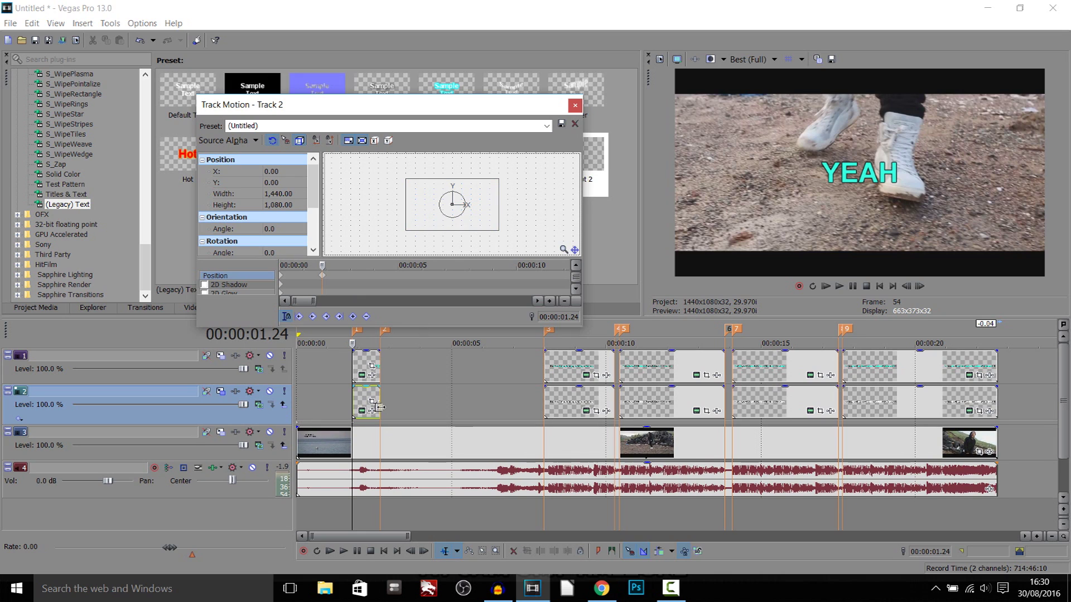
{"action": "key", "text": "Down"}
{"action": "key", "text": "Down"}
{"action": "key", "text": "Down"}
{"action": "key", "text": "Down"}
{"action": "key", "text": "Down"}
{"action": "key", "text": "Down"}
{"action": "key", "text": "Down"}
{"action": "key", "text": "Down"}
{"action": "key", "text": "Down"}
{"action": "key", "text": "Down"}
{"action": "key", "text": "Down"}
{"action": "key", "text": "Down"}
{"action": "key", "text": "Down"}
{"action": "key", "text": "Down"}
{"action": "key", "text": "Down"}
{"action": "key", "text": "Down"}
{"action": "key", "text": "Down"}
{"action": "key", "text": "Down"}
{"action": "key", "text": "Down"}
{"action": "key", "text": "Down"}
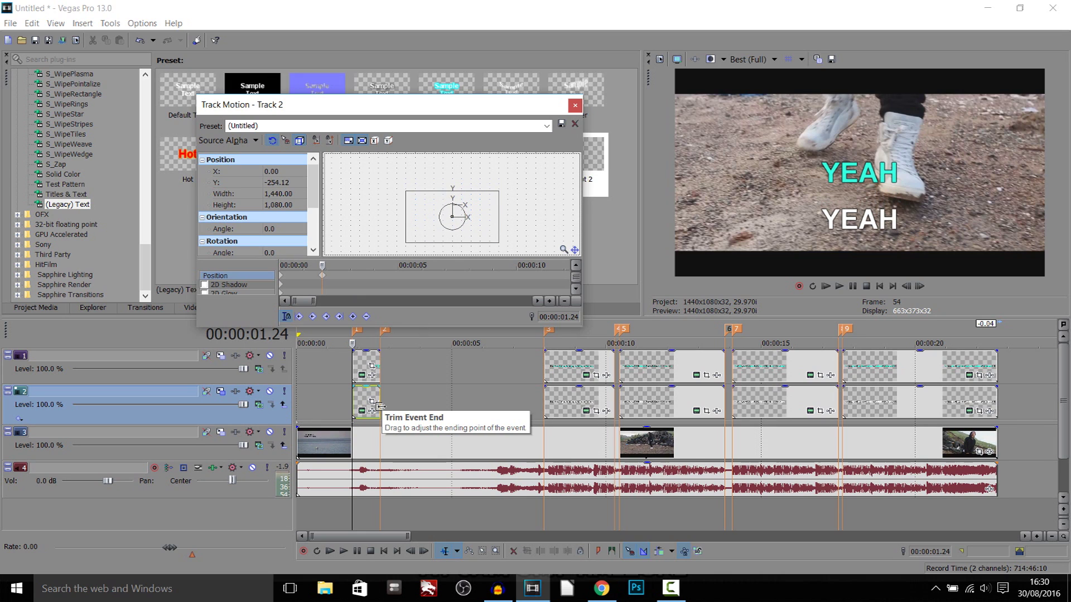
{"action": "key", "text": "Down"}
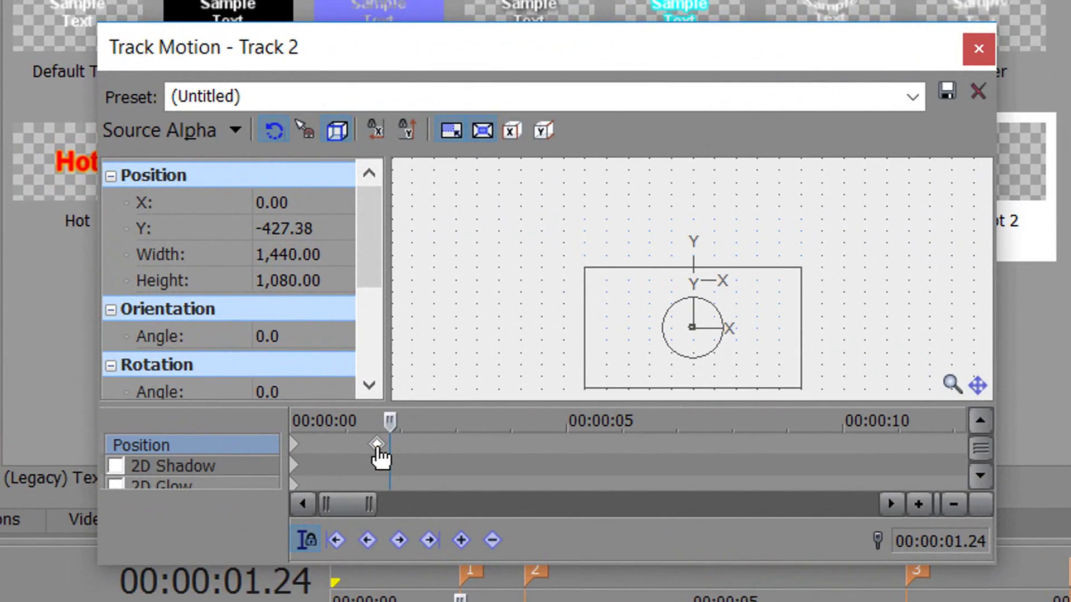
Shift the white track's position keyframe to 00:00:01.17, copy it and close Track Motion
{"action": "left_click", "coordinate": [321, 275]}
{"action": "right_click", "coordinate": [377, 445]}
{"action": "left_click", "coordinate": [411, 500]}
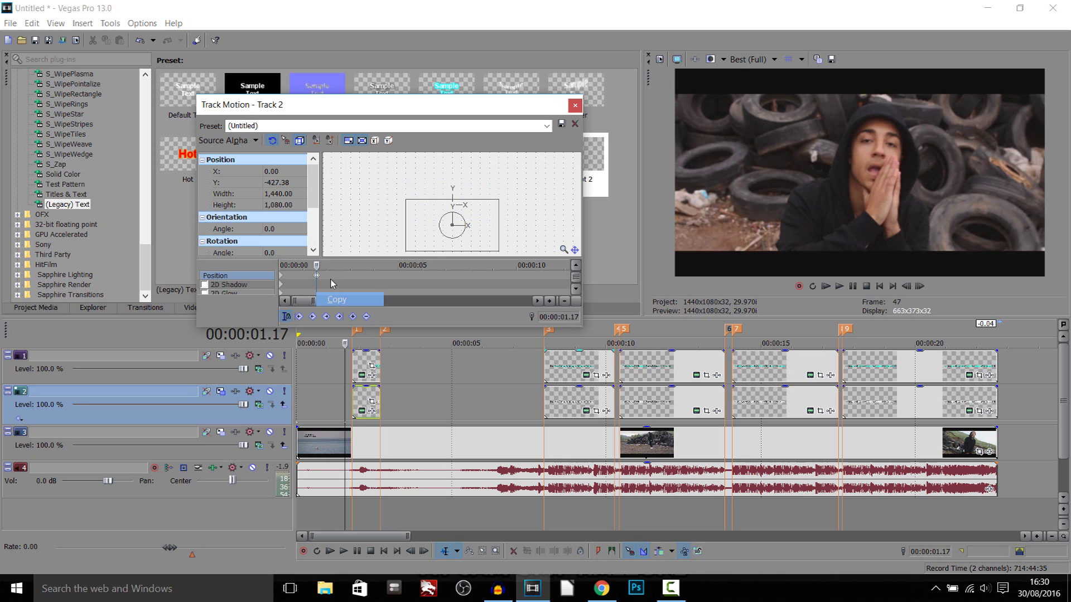
{"action": "left_click", "coordinate": [575, 106]}
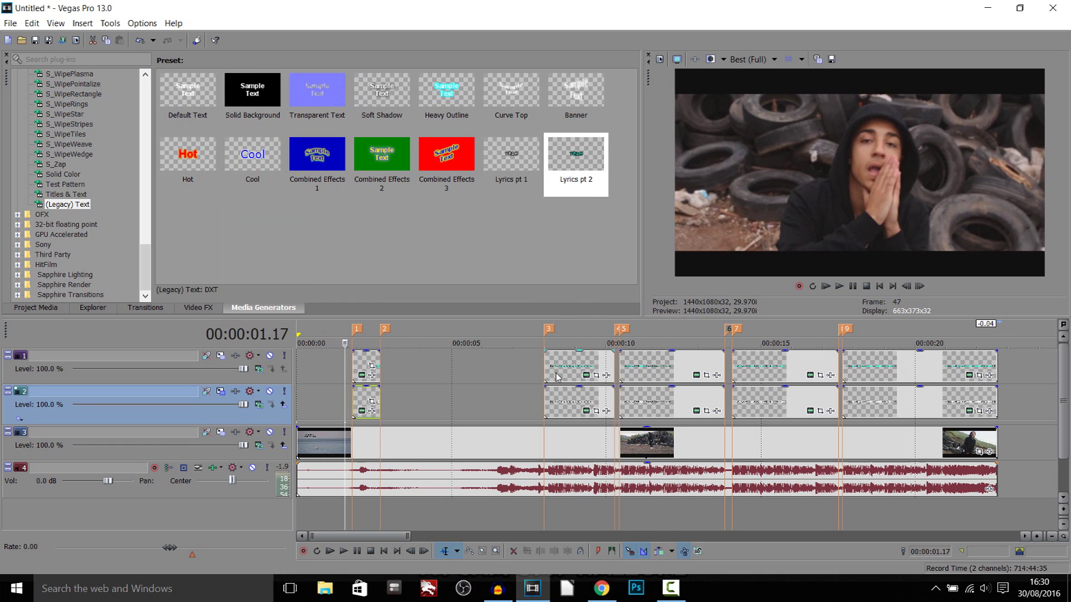
Check the lowered position of the white lyrics at each of the four events from marker 3 onward
{"action": "left_click", "coordinate": [563, 400]}
{"action": "left_click", "coordinate": [689, 401]}
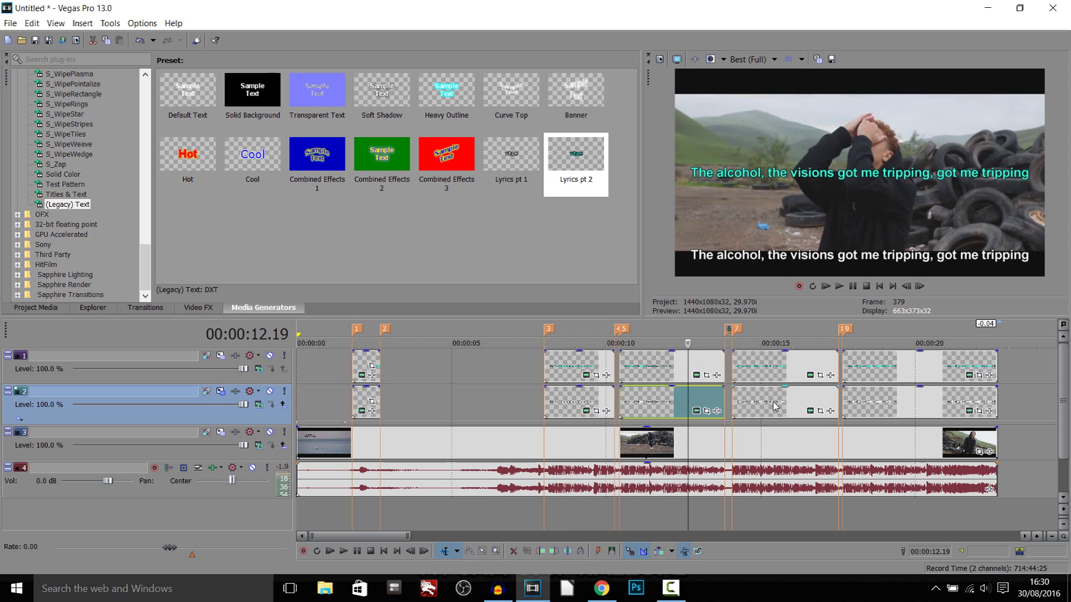
{"action": "left_click", "coordinate": [768, 410]}
{"action": "left_click", "coordinate": [883, 400]}
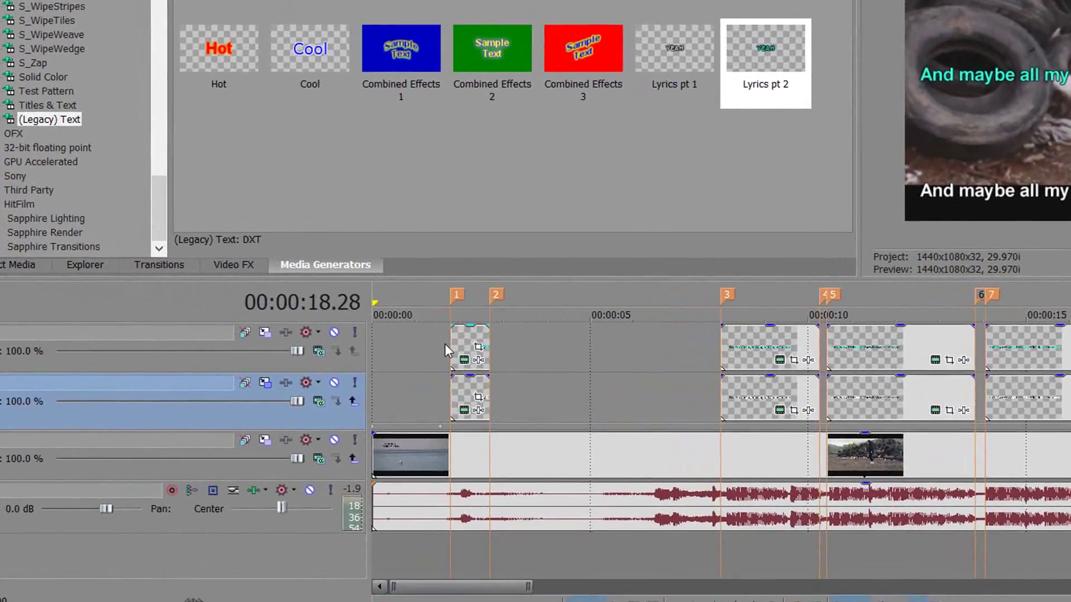
Paste the copied position keyframe into the turquoise lyrics track's Track Motion at 00:00:01.17
{"action": "left_click", "coordinate": [346, 363]}
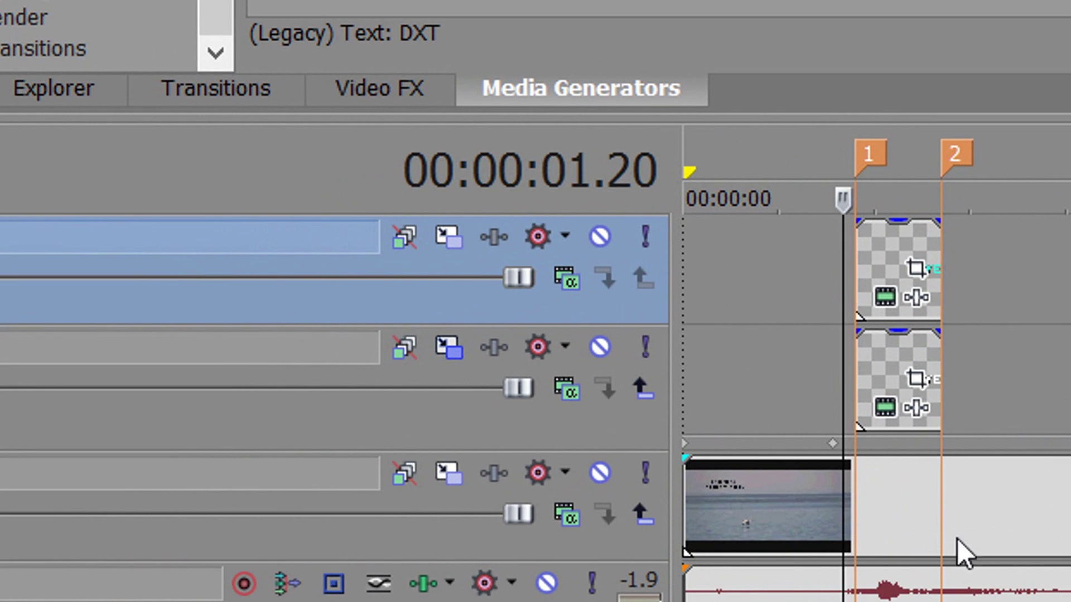
{"action": "left_click", "coordinate": [833, 446]}
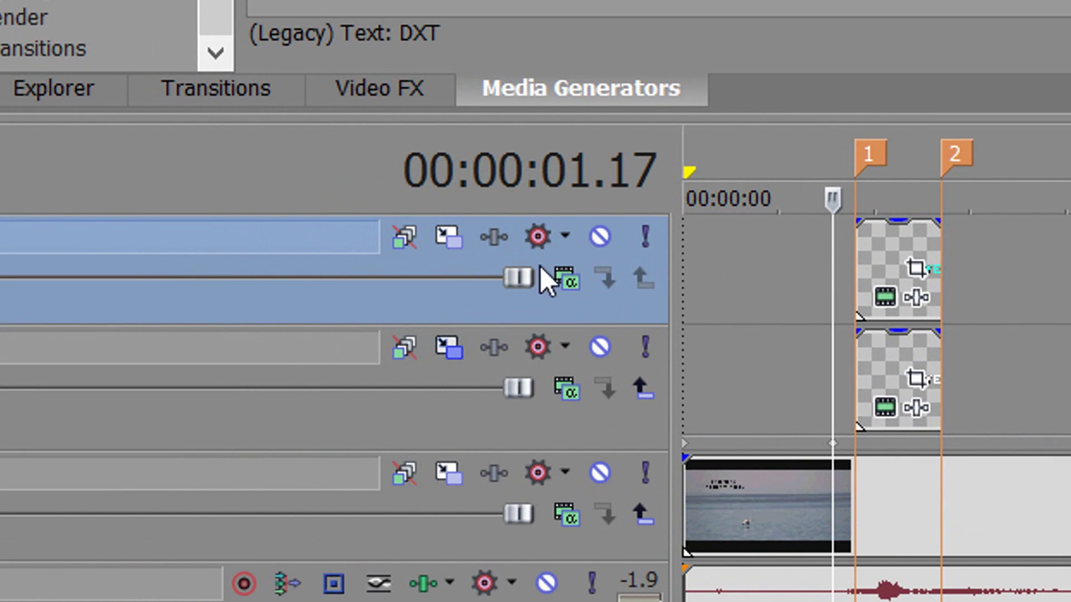
{"action": "left_click", "coordinate": [447, 239]}
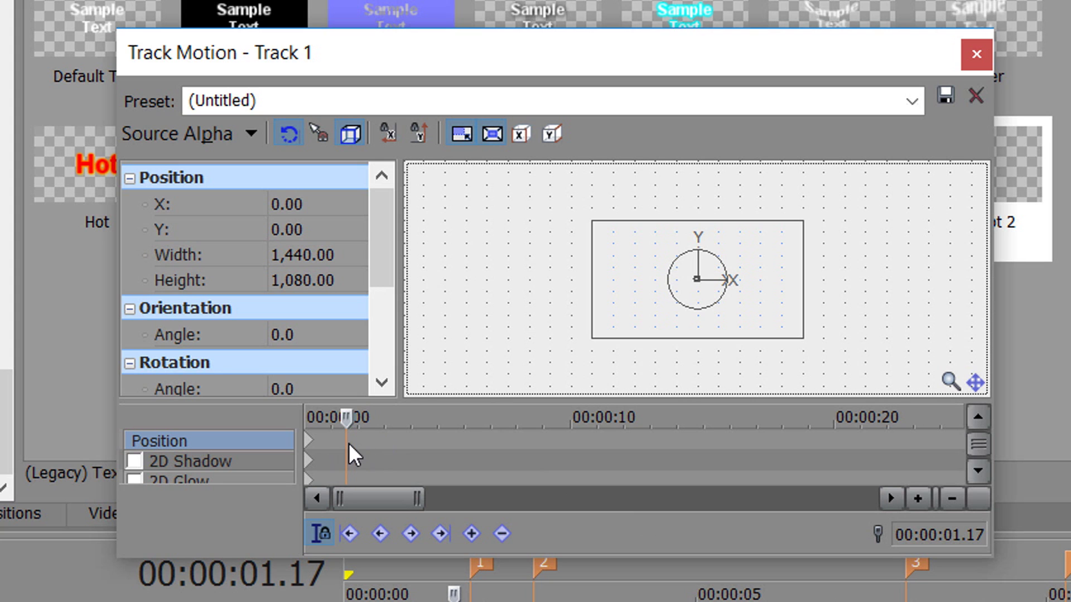
{"action": "right_click", "coordinate": [347, 440]}
{"action": "left_click", "coordinate": [407, 528]}
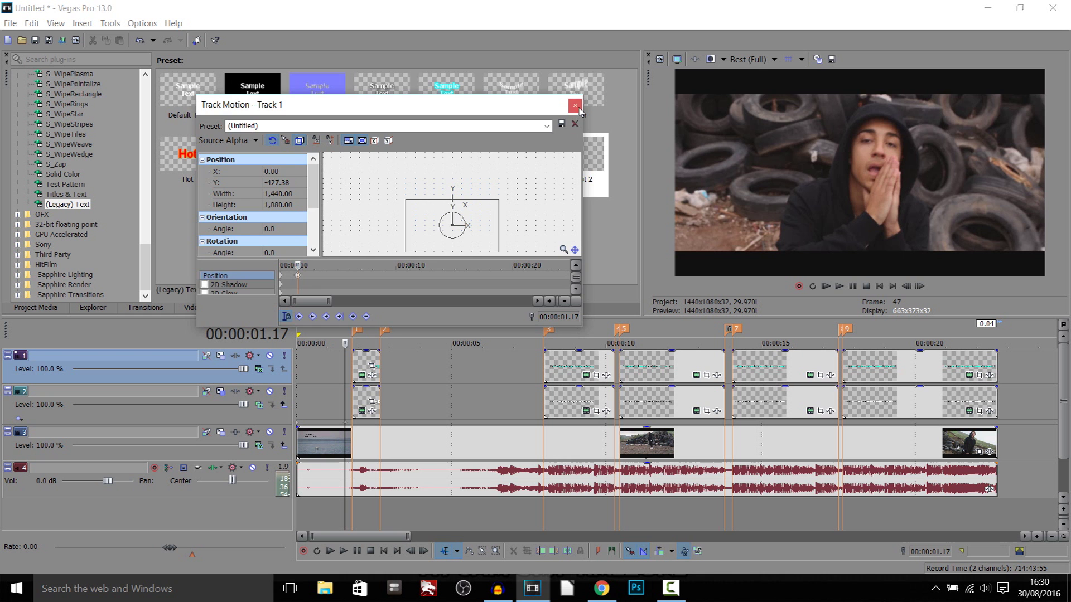
Close Track Motion and check the lowered position of the turquoise lyrics at each event across the timeline
{"action": "left_click", "coordinate": [976, 54]}
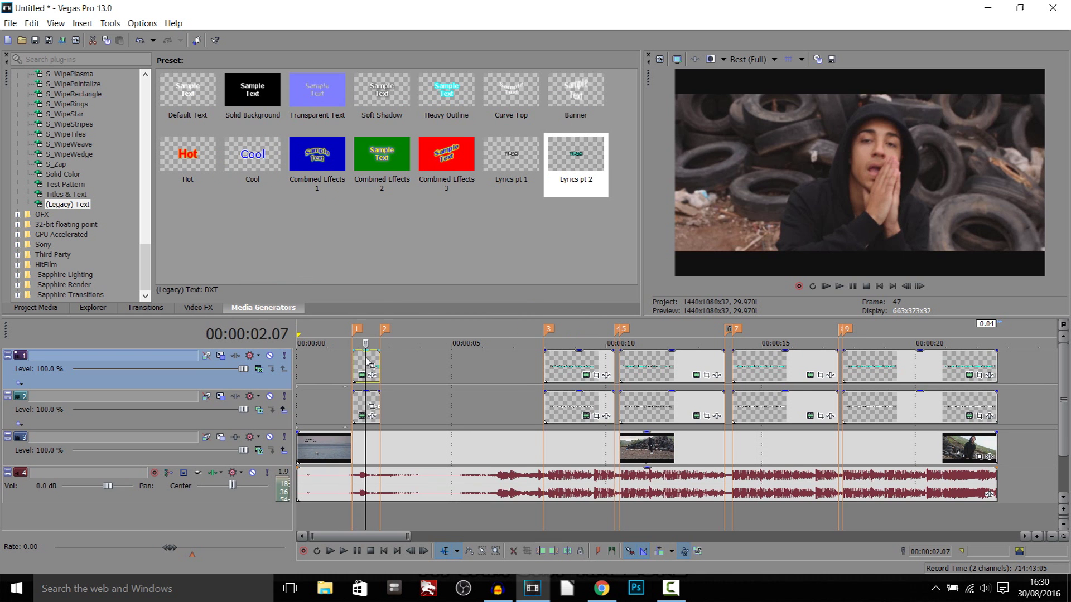
{"action": "left_click", "coordinate": [368, 362]}
{"action": "left_click", "coordinate": [578, 365]}
{"action": "left_click", "coordinate": [664, 357]}
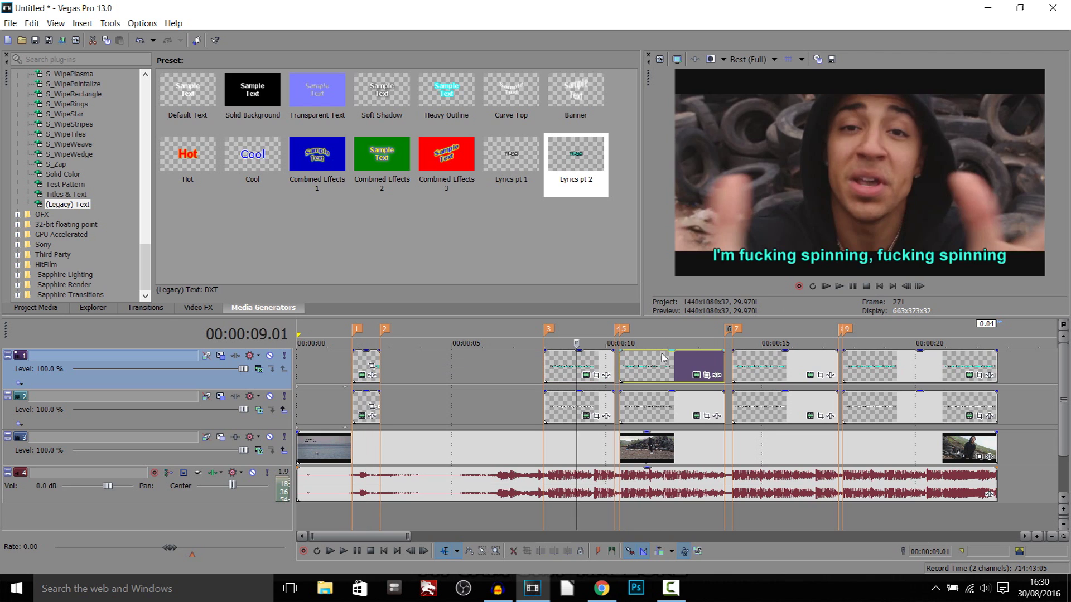
{"action": "left_click", "coordinate": [662, 359]}
{"action": "left_click", "coordinate": [765, 363]}
{"action": "left_click", "coordinate": [915, 368]}
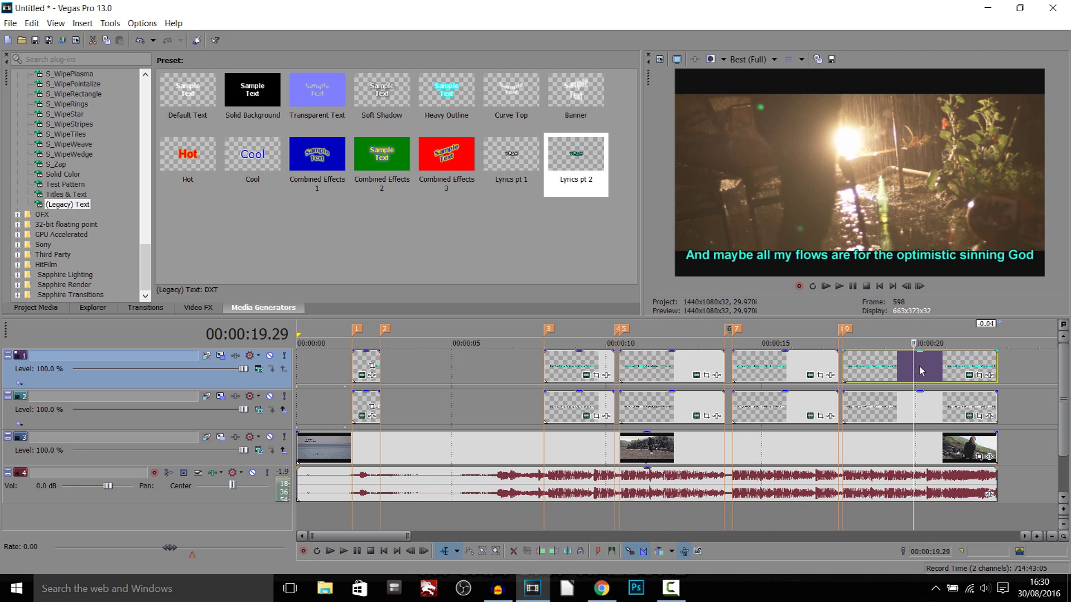
Try a fade-in on the turquoise "YEAH" event at marker 1 and play it back
{"action": "left_click", "coordinate": [365, 361]}
{"action": "scroll", "coordinate": [530, 395], "scroll_direction": "up", "scroll_amount": 5}
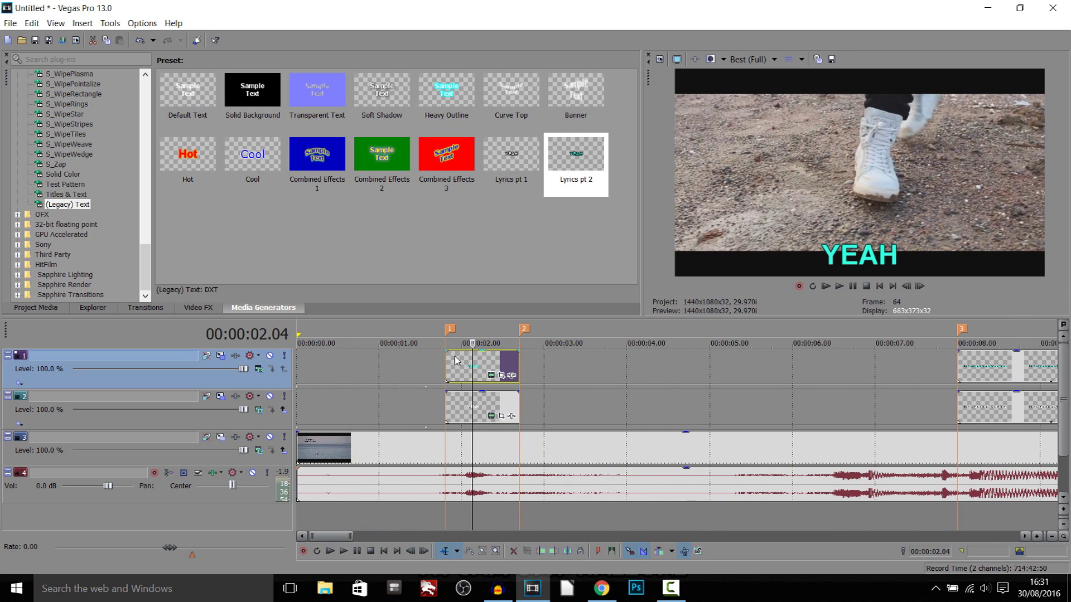
{"action": "left_click_drag", "start_coordinate": [443, 354], "coordinate": [480, 358]}
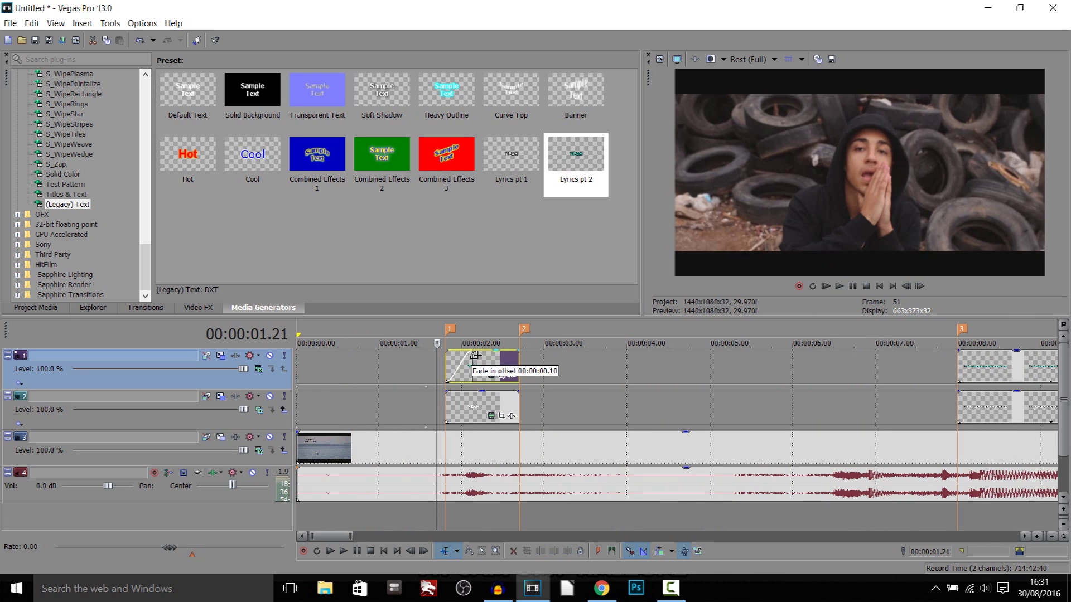
{"action": "left_click", "coordinate": [854, 287]}
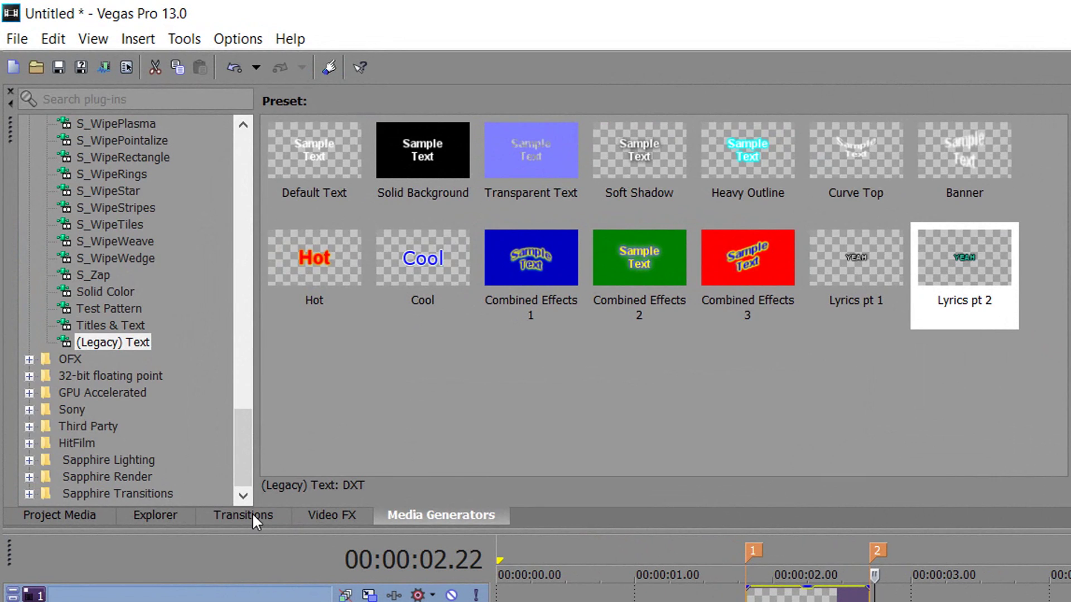
Bring up the transitions library and look through the available window layouts
{"action": "left_click", "coordinate": [233, 491]}
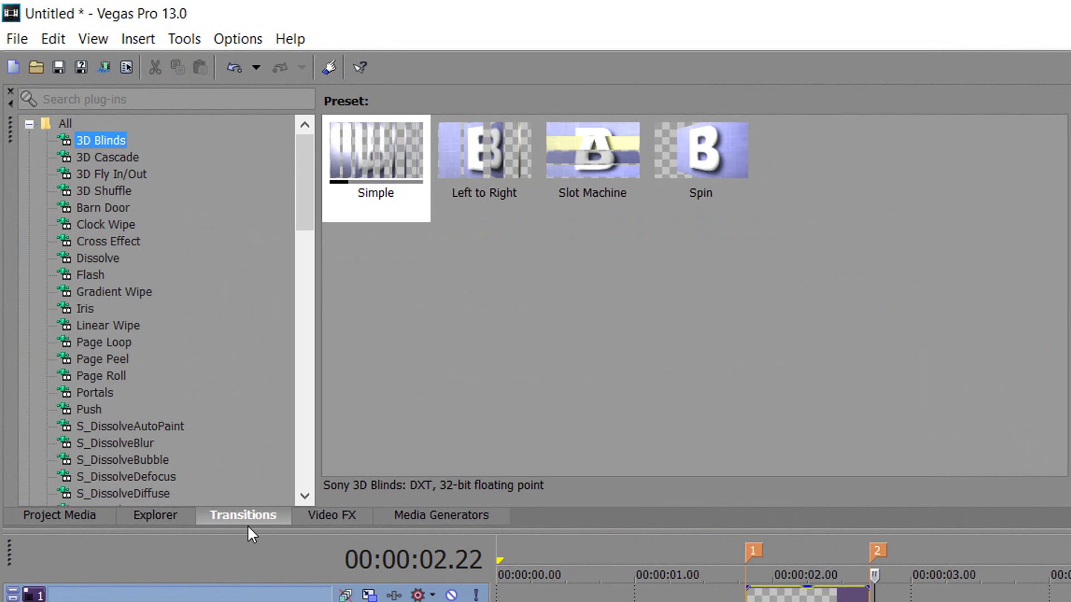
{"action": "left_click", "coordinate": [91, 39]}
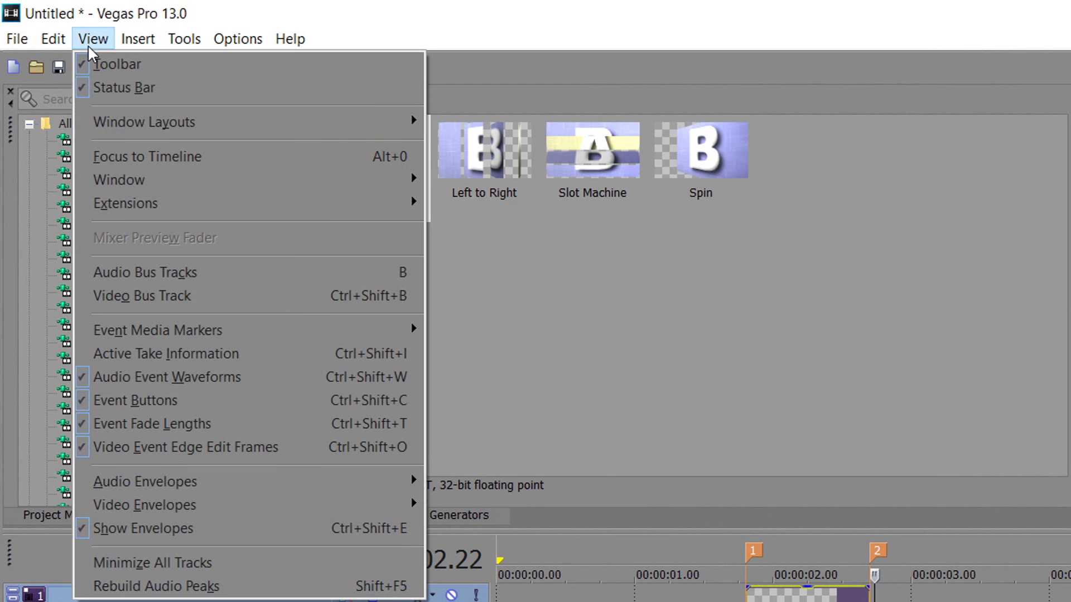
{"action": "mouse_move", "coordinate": [164, 139]}
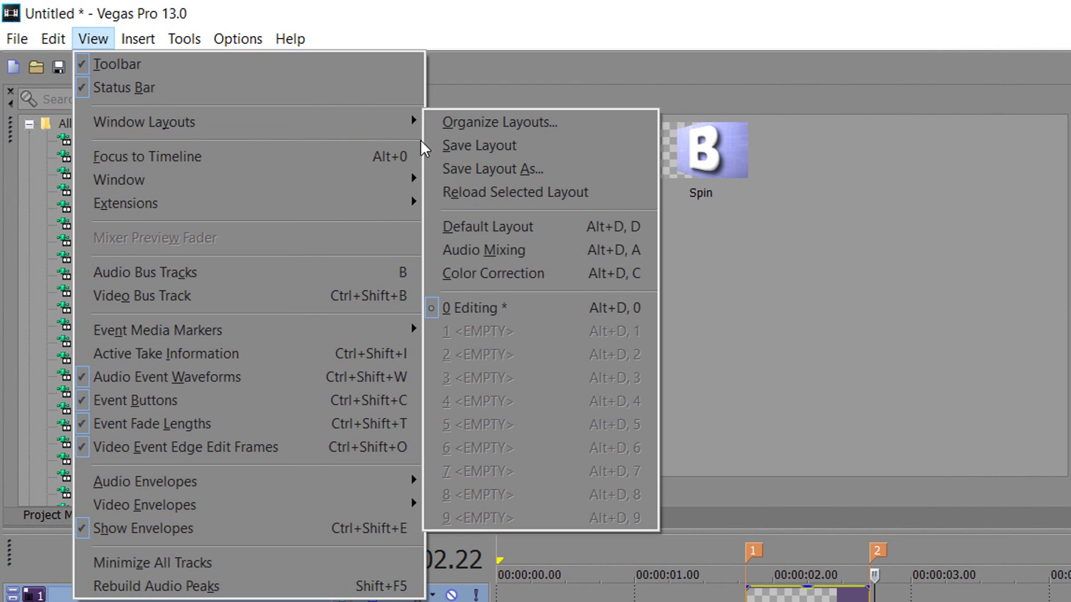
{"action": "left_click", "coordinate": [542, 234]}
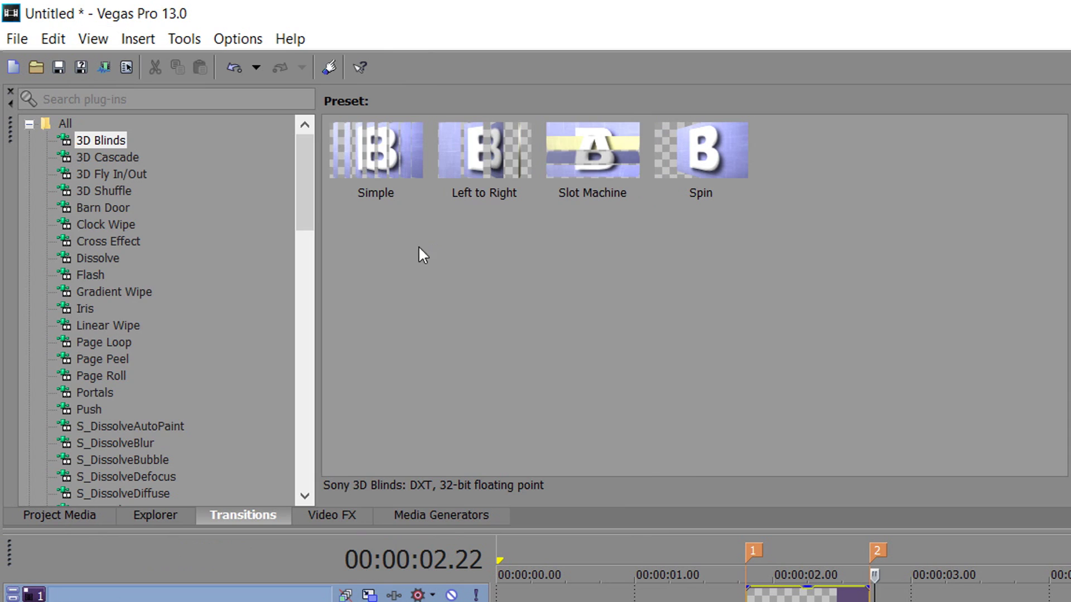
Apply the Gradient Wipe transition's Linear Left-Right preset to the start of the turquoise "YEAH" event and close its settings
{"action": "left_click", "coordinate": [121, 289]}
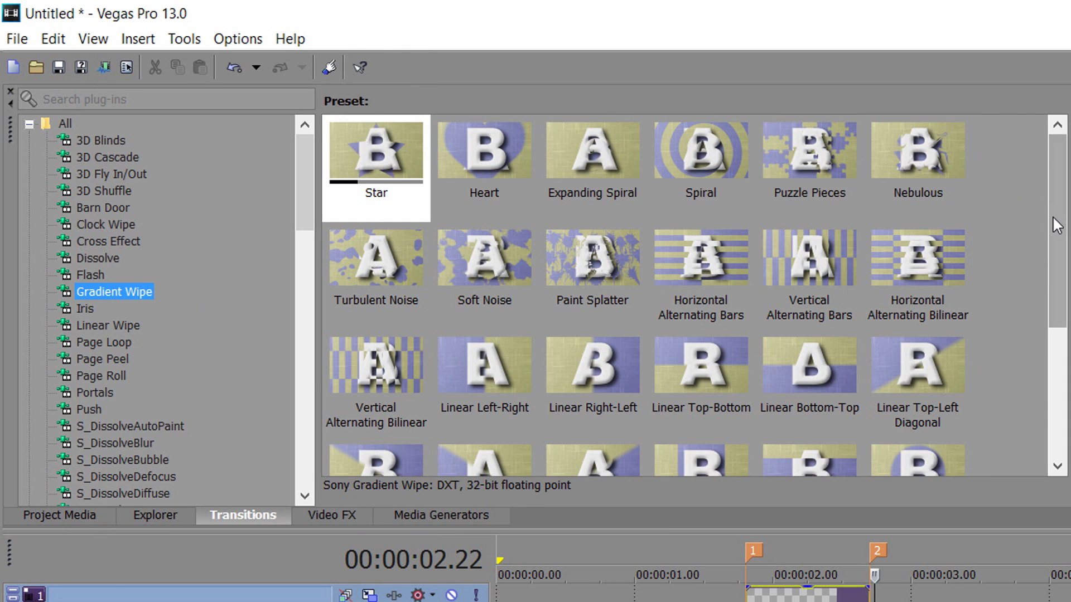
{"action": "scroll", "coordinate": [1044, 260], "scroll_direction": "down", "scroll_amount": 2}
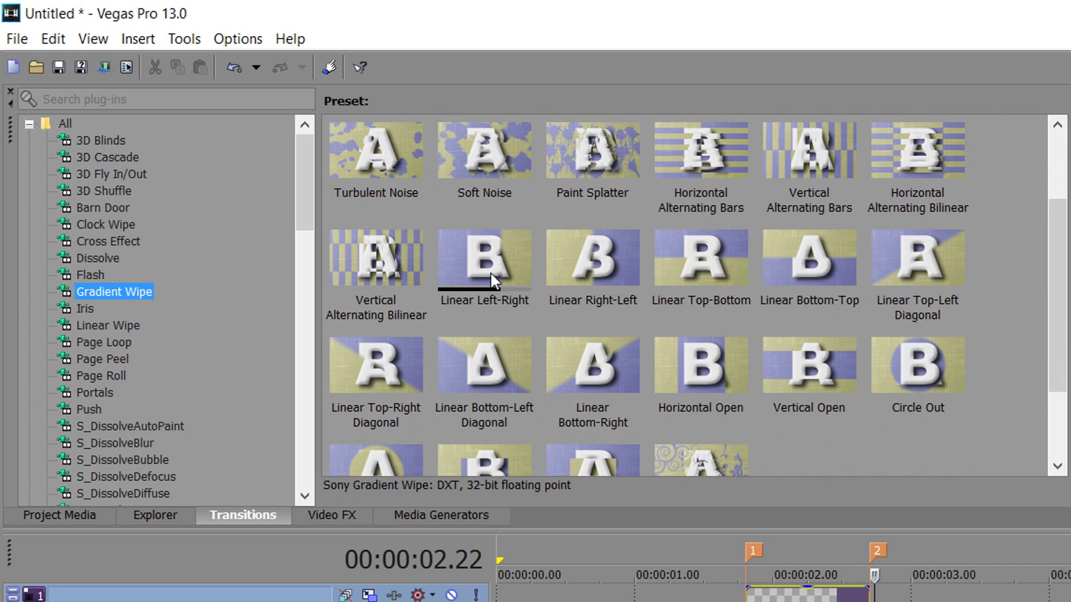
{"action": "left_click_drag", "start_coordinate": [485, 260], "coordinate": [751, 598]}
{"action": "left_click", "coordinate": [501, 79]}
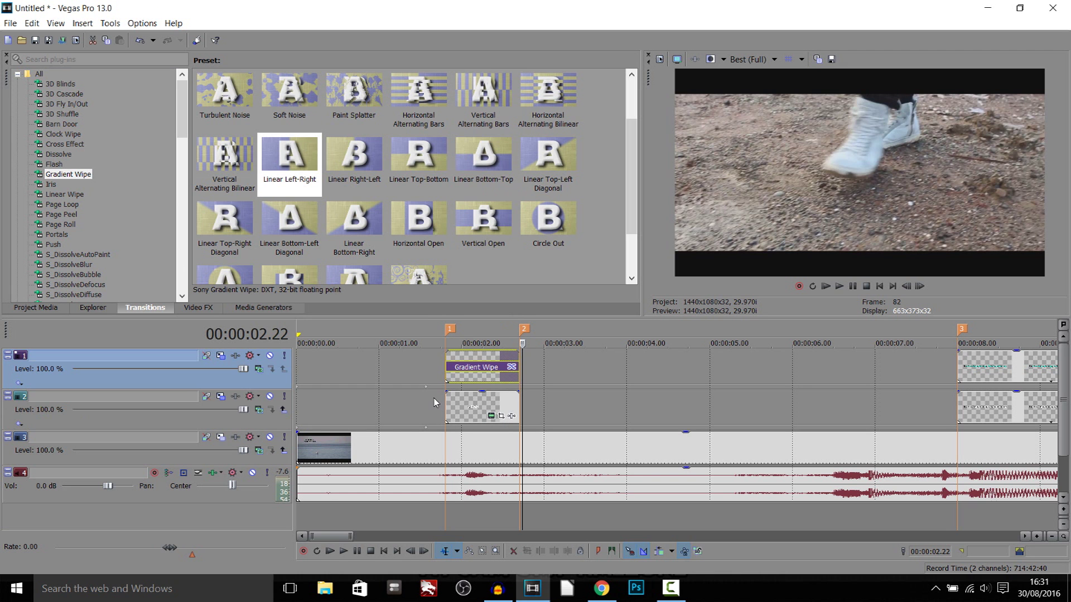
Play the wipe on the "YEAH" lyric at marker 1 and step through it frame by frame
{"action": "left_click", "coordinate": [435, 401]}
{"action": "left_click", "coordinate": [854, 287]}
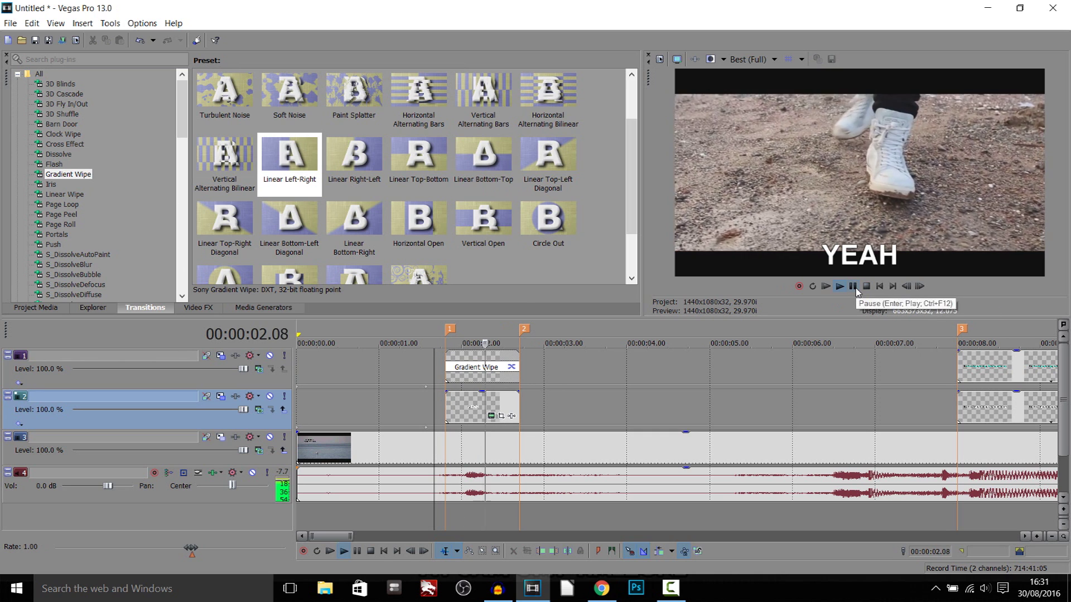
{"action": "left_click", "coordinate": [854, 287]}
{"action": "left_click", "coordinate": [453, 413]}
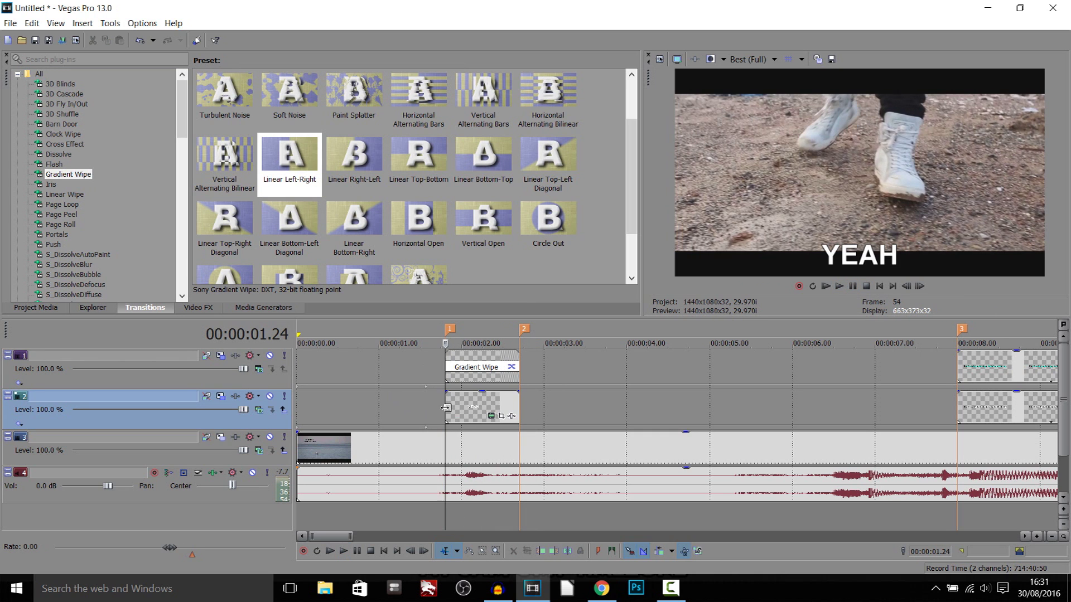
{"action": "left_click", "coordinate": [922, 289]}
{"action": "left_click", "coordinate": [922, 289]}
{"action": "left_click", "coordinate": [922, 289]}
{"action": "left_click", "coordinate": [922, 289]}
{"action": "left_click", "coordinate": [921, 289]}
{"action": "left_click", "coordinate": [921, 289]}
{"action": "left_click", "coordinate": [921, 288]}
{"action": "left_click", "coordinate": [922, 289]}
{"action": "left_click", "coordinate": [922, 289]}
{"action": "left_click", "coordinate": [921, 289]}
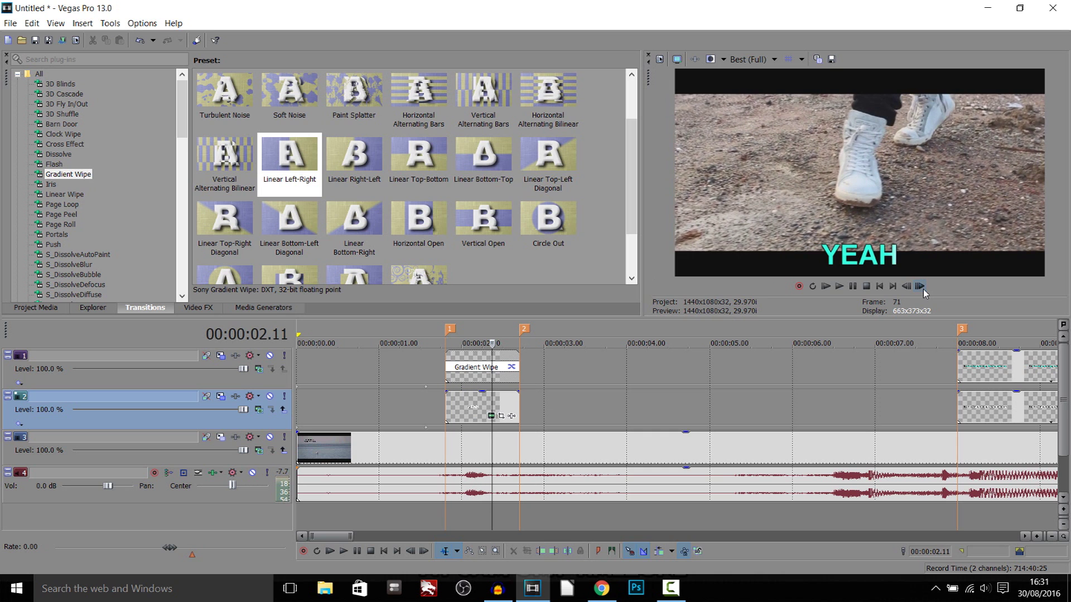
Apply the Linear Left-Right Gradient Wipe to the start of the turquoise event at marker 3 and close its settings
{"action": "scroll", "coordinate": [796, 377], "scroll_direction": "right", "scroll_amount": 5}
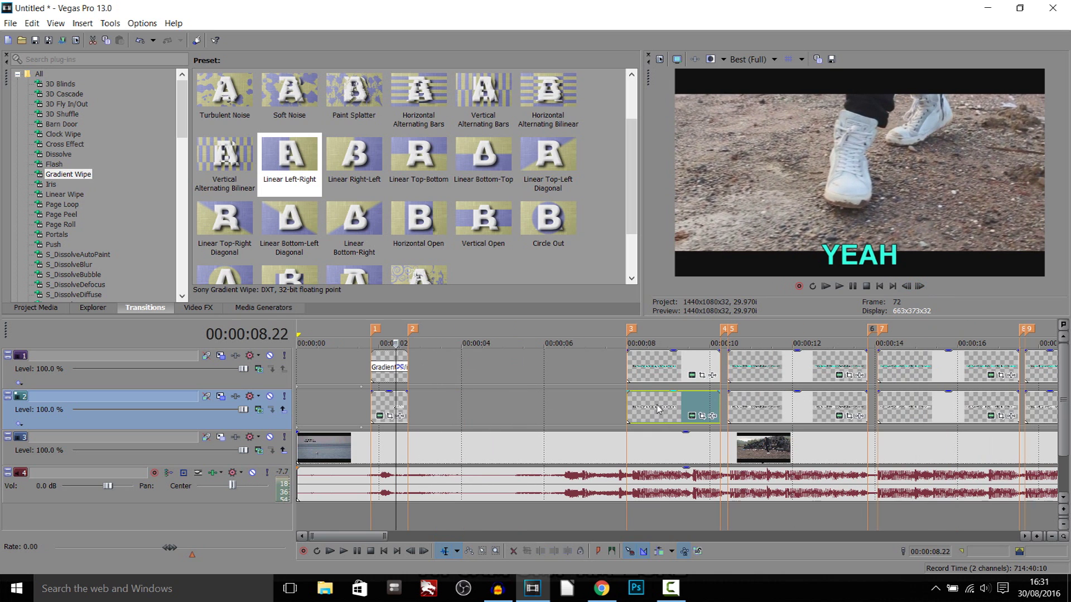
{"action": "left_click", "coordinate": [671, 409]}
{"action": "left_click_drag", "start_coordinate": [671, 370], "coordinate": [604, 377]}
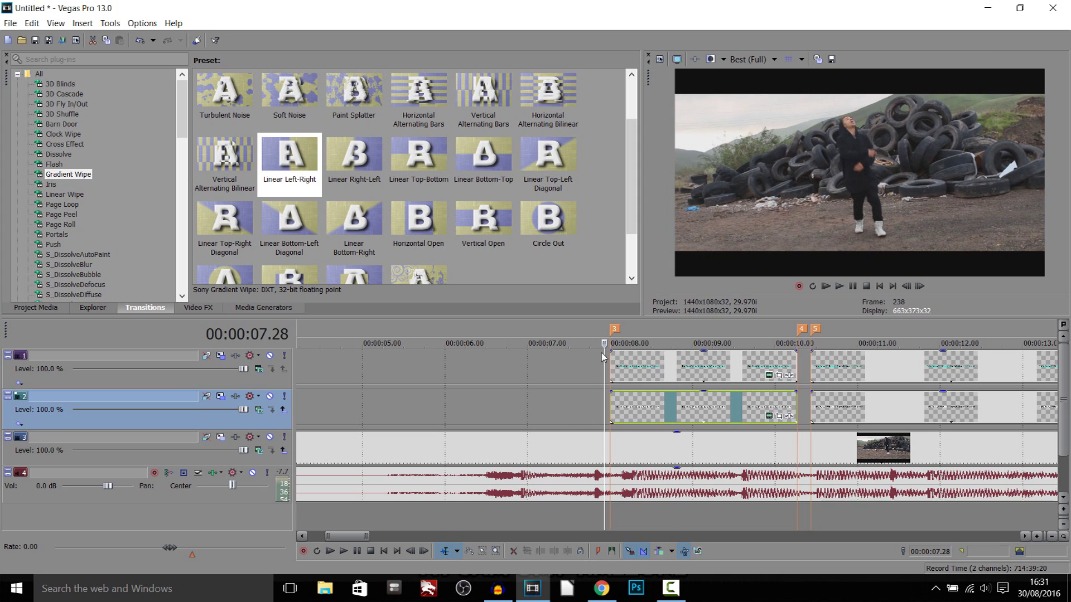
{"action": "left_click_drag", "start_coordinate": [290, 159], "coordinate": [467, 226]}
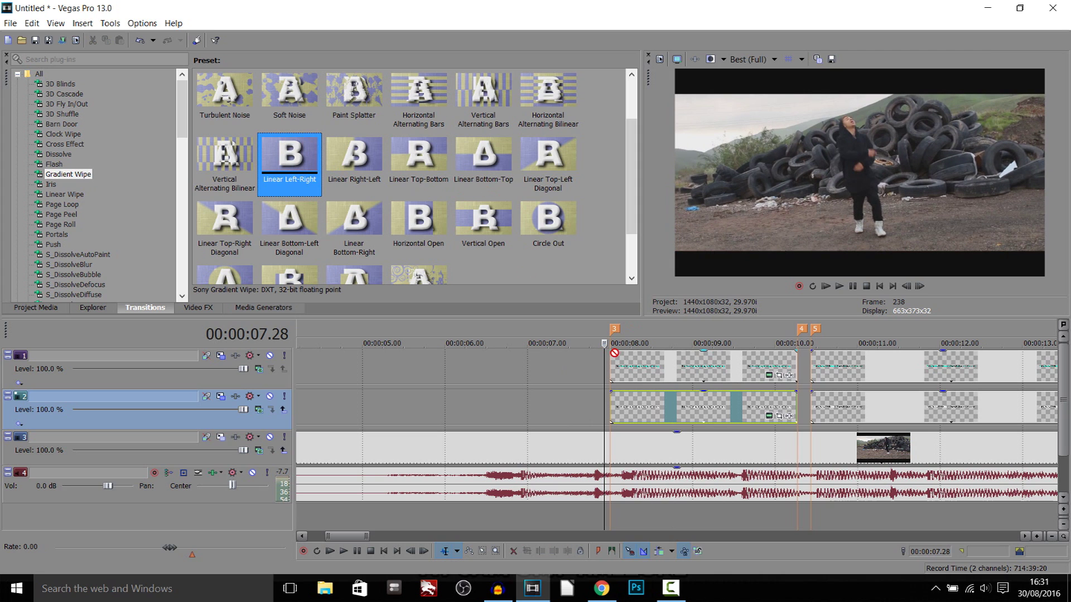
{"action": "left_click_drag", "start_coordinate": [612, 356], "coordinate": [612, 357]}
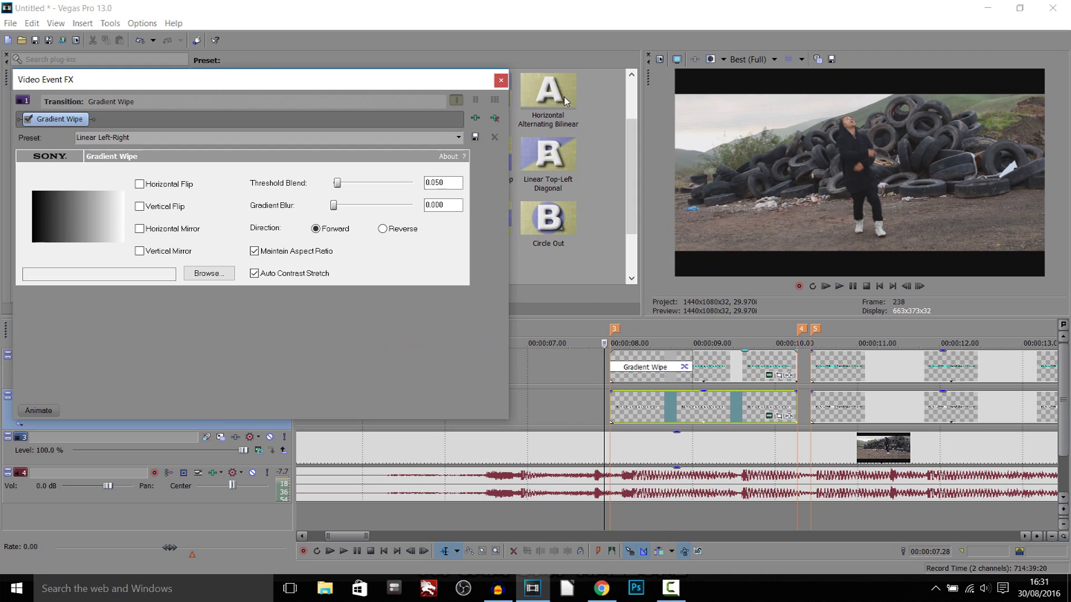
{"action": "left_click", "coordinate": [501, 80]}
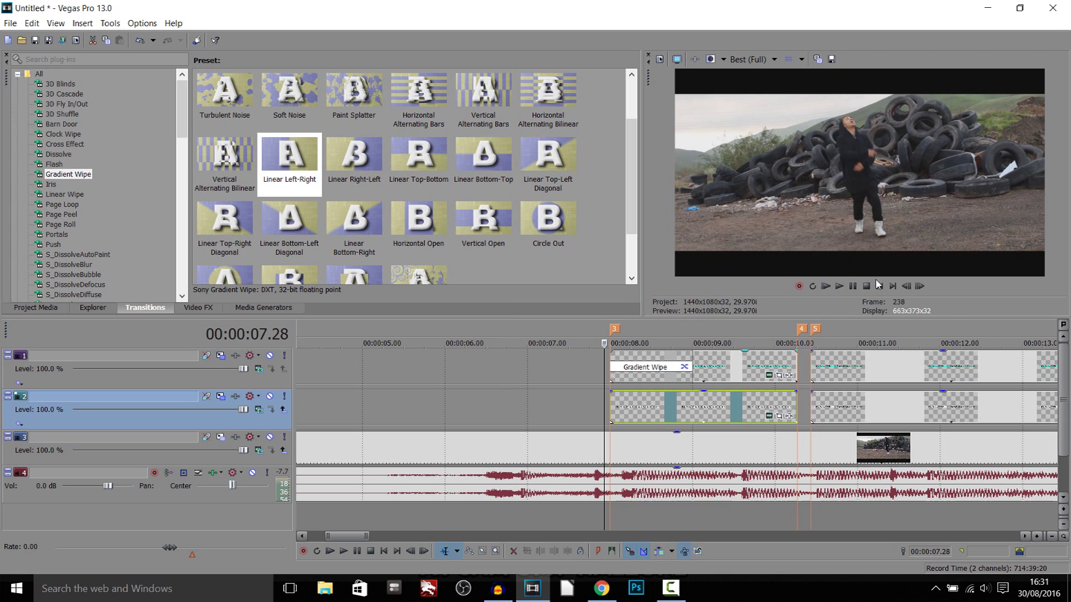
Play the line at marker 3 and extend its gradient wipe to end just before marker 4
{"action": "left_click", "coordinate": [854, 287]}
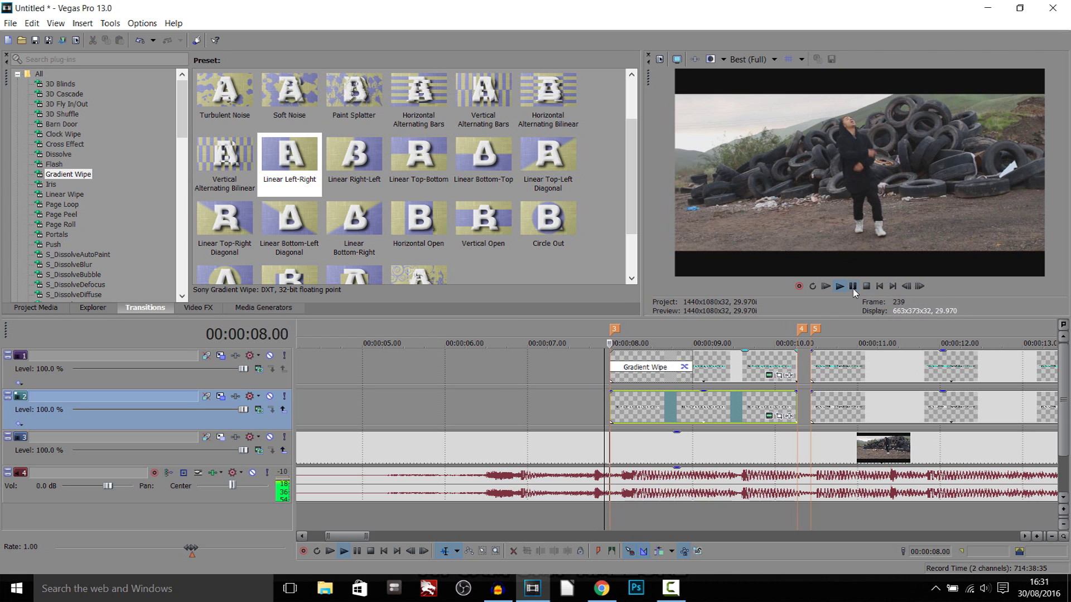
{"action": "left_click", "coordinate": [853, 286]}
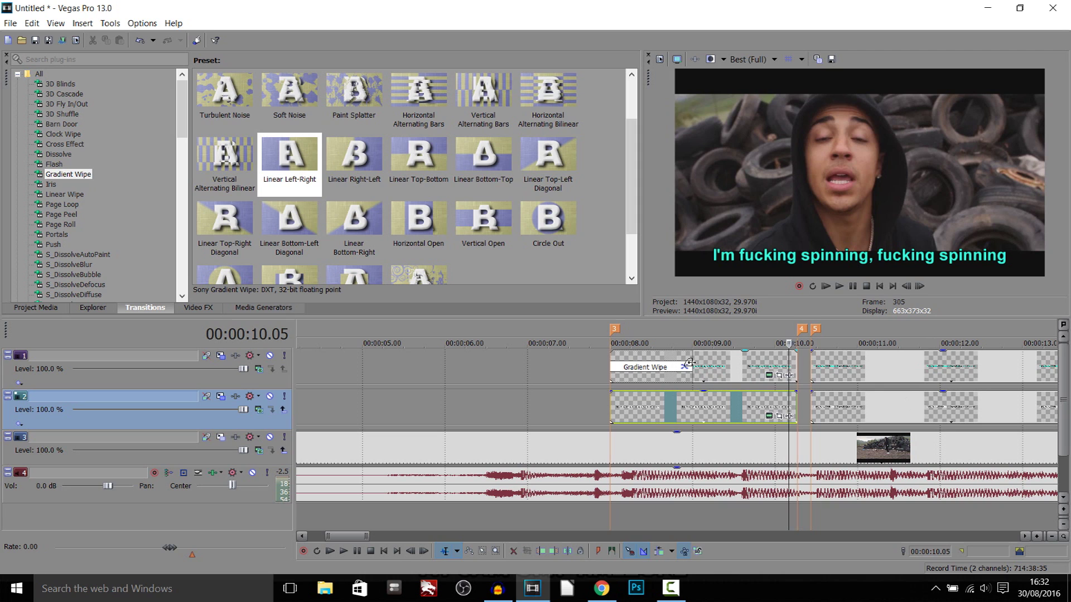
{"action": "left_click_drag", "start_coordinate": [689, 356], "coordinate": [788, 366]}
{"action": "scroll", "coordinate": [788, 366], "scroll_direction": "up", "scroll_amount": 4}
{"action": "left_click_drag", "start_coordinate": [669, 361], "coordinate": [690, 360]}
{"action": "scroll", "coordinate": [555, 386], "scroll_direction": "down", "scroll_amount": 4}
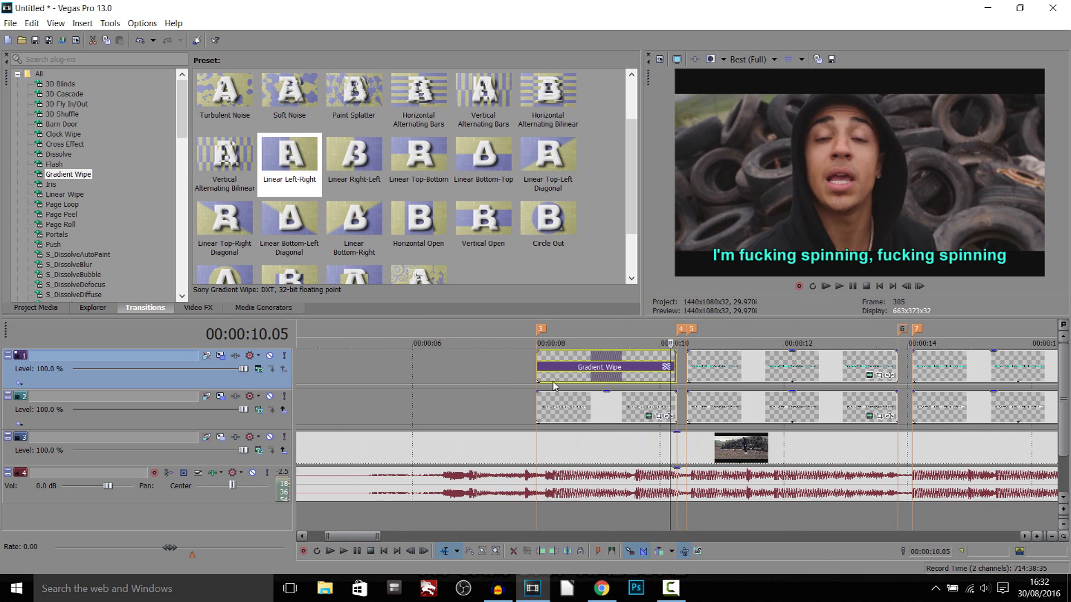
Preview the extended wipe from just before marker 3 and set the video preview quality to Good (Auto)
{"action": "left_click", "coordinate": [519, 421]}
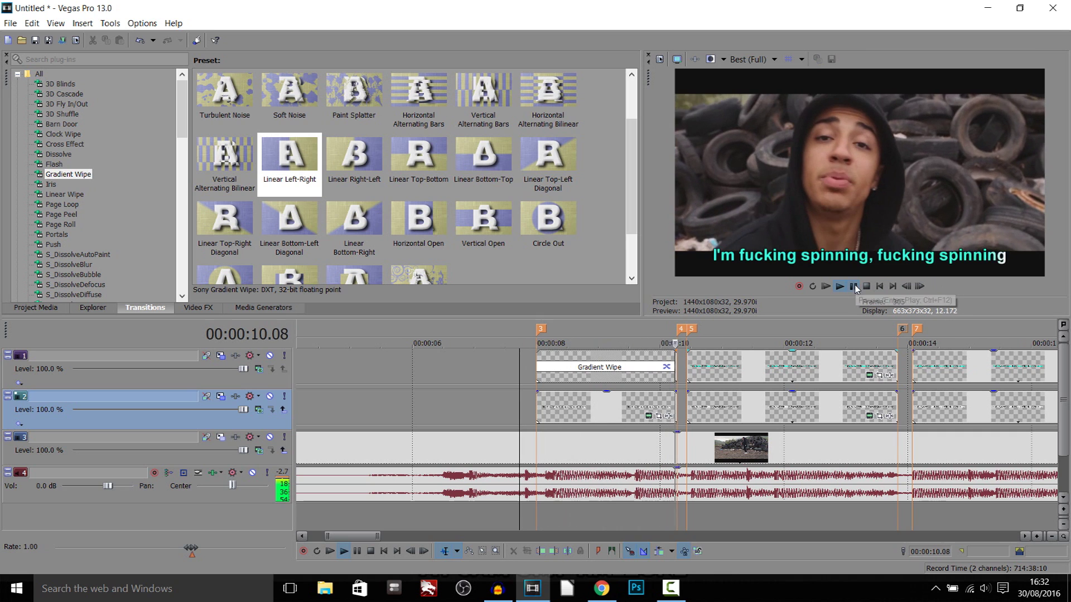
{"action": "left_click", "coordinate": [855, 286]}
{"action": "left_click", "coordinate": [750, 60]}
{"action": "mouse_move", "coordinate": [782, 107]}
{"action": "left_click", "coordinate": [817, 104]}
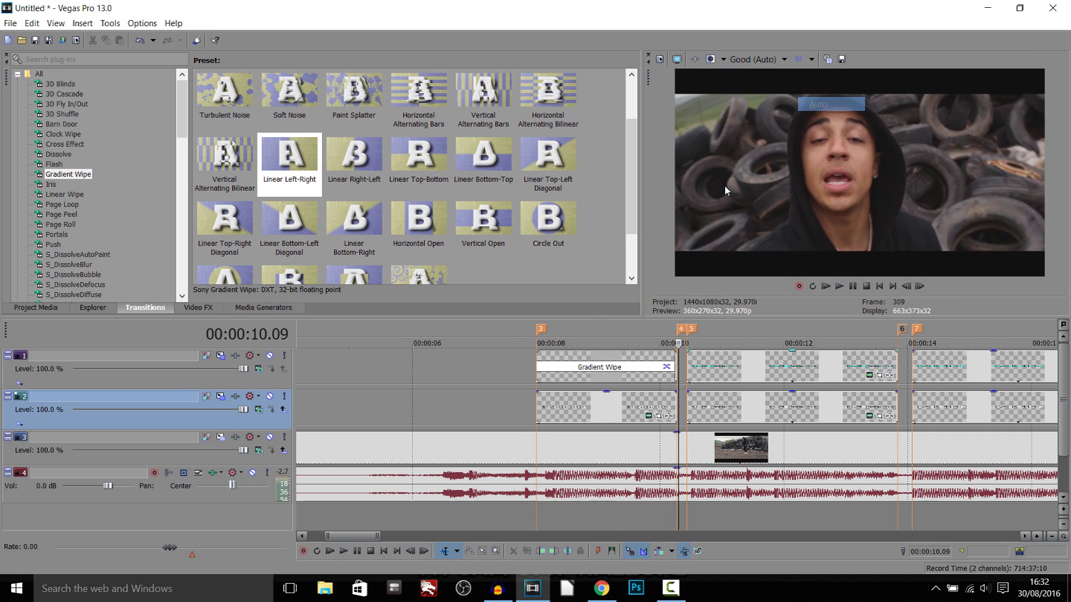
{"action": "left_click", "coordinate": [852, 286]}
{"action": "left_click", "coordinate": [857, 290]}
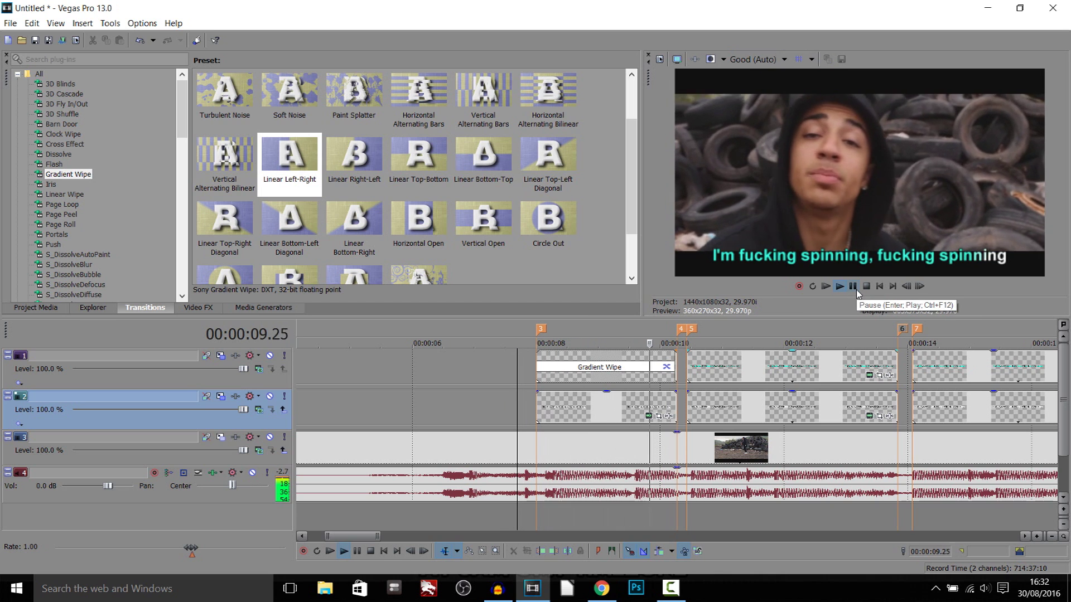
{"action": "left_click", "coordinate": [856, 290]}
Shorten the gradient wipe on the turquoise event at marker 3 by about one frame and replay the line
{"action": "scroll", "coordinate": [788, 425], "scroll_direction": "up", "scroll_amount": 5}
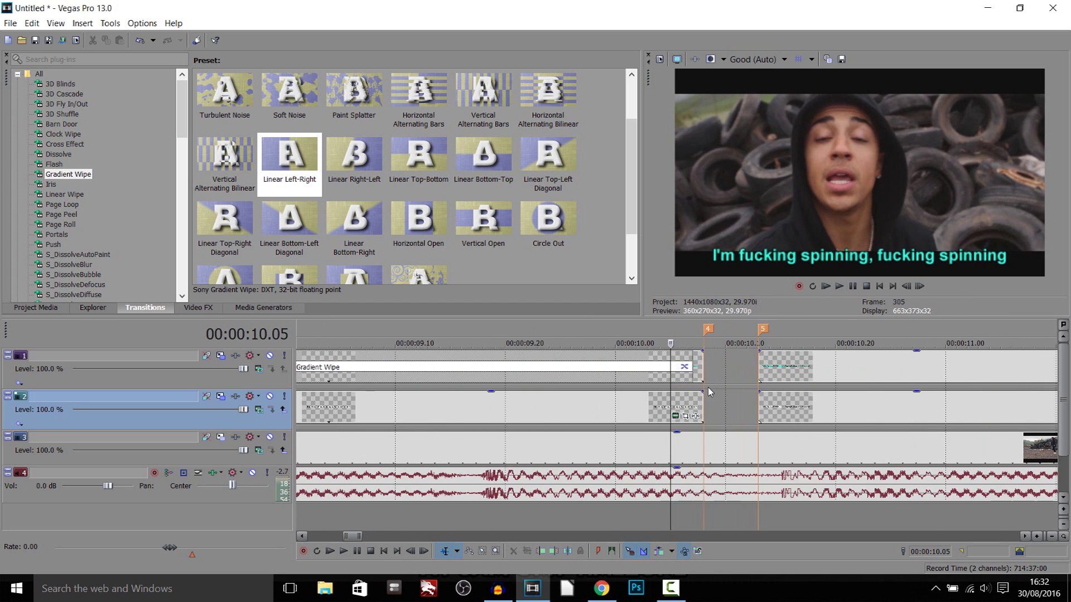
{"action": "left_click", "coordinate": [696, 372]}
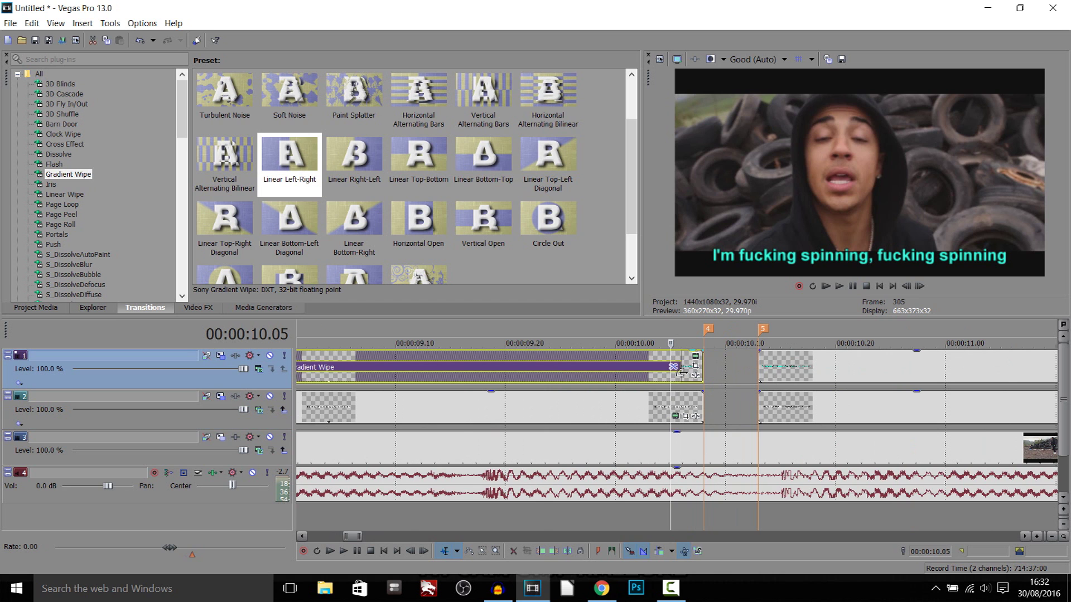
{"action": "scroll", "coordinate": [570, 407], "scroll_direction": "down", "scroll_amount": 7}
{"action": "left_click", "coordinate": [546, 413]}
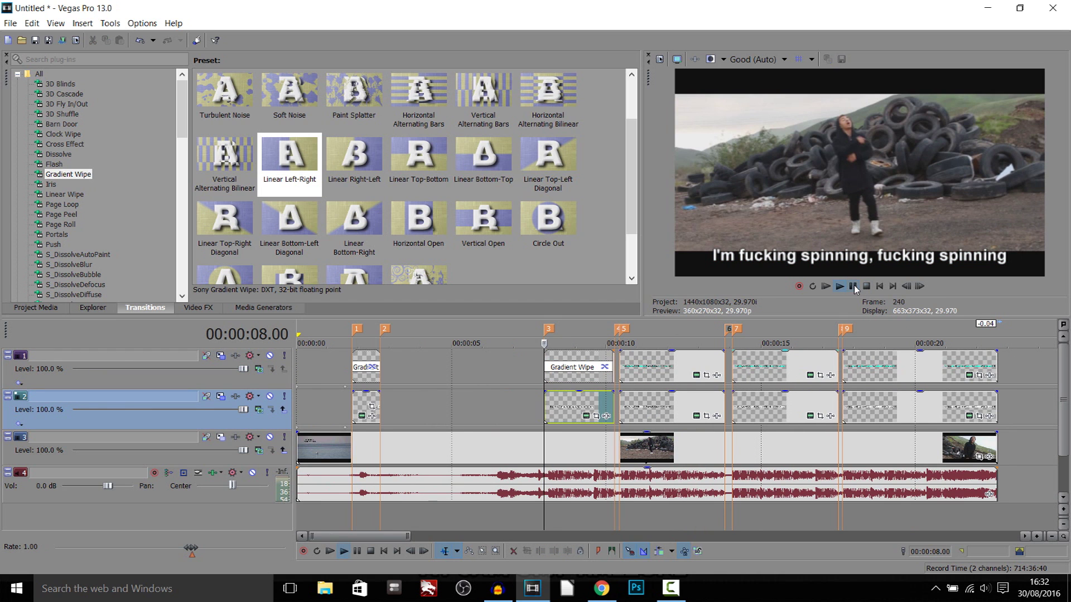
{"action": "left_click", "coordinate": [839, 286]}
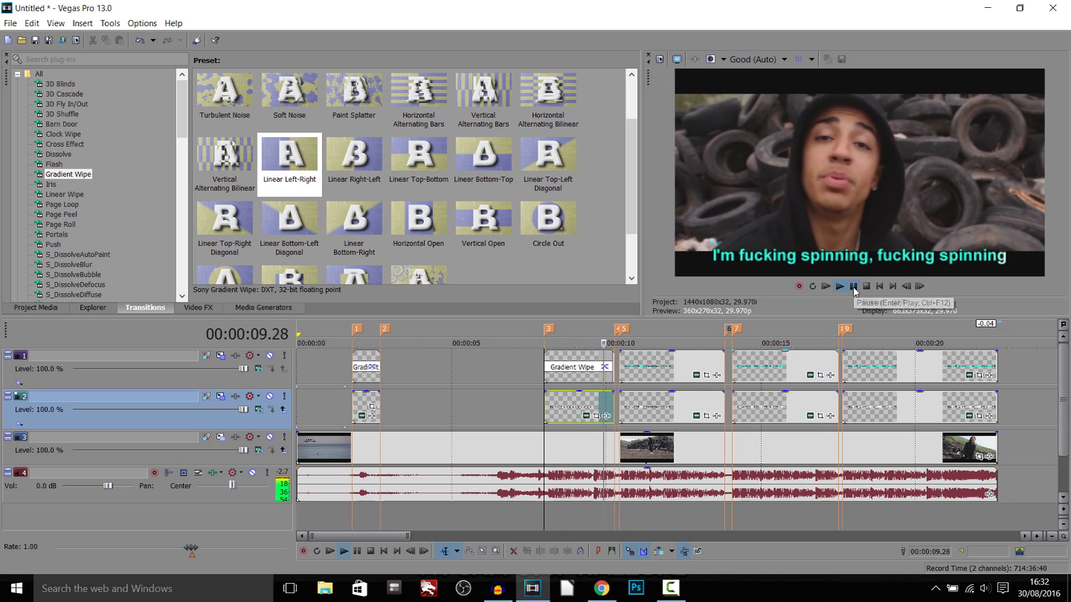
{"action": "left_click", "coordinate": [853, 286]}
Apply the Linear Left-Right Gradient Wipe to the start of the turquoise event at marker 5 and close its settings
{"action": "scroll", "coordinate": [693, 413], "scroll_direction": "up", "scroll_amount": 5}
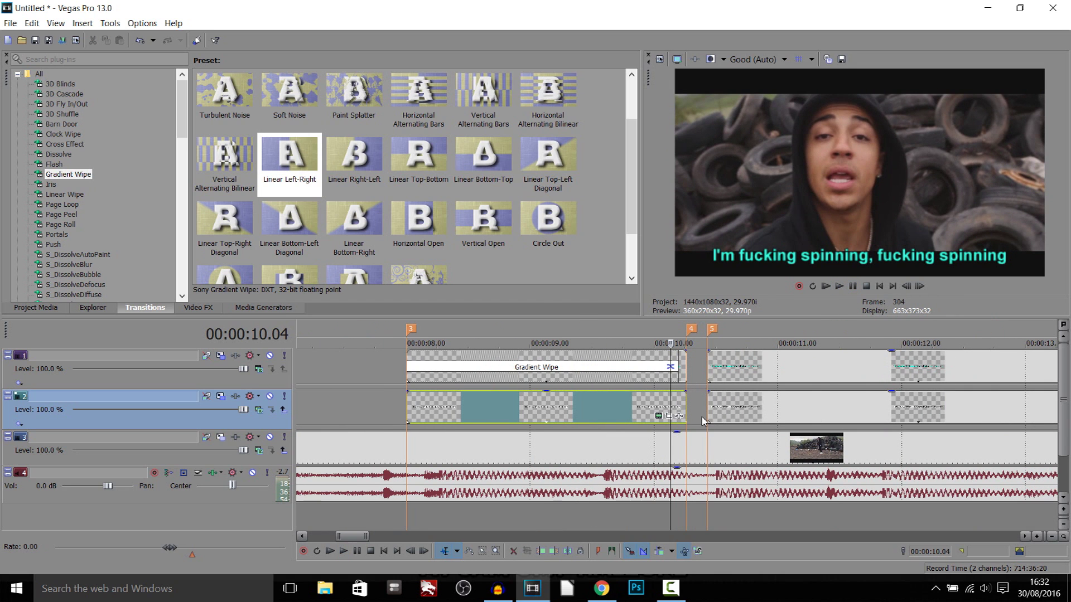
{"action": "left_click", "coordinate": [806, 413]}
{"action": "scroll", "coordinate": [806, 414], "scroll_direction": "down", "scroll_amount": 3}
{"action": "scroll", "coordinate": [774, 414], "scroll_direction": "up", "scroll_amount": 2}
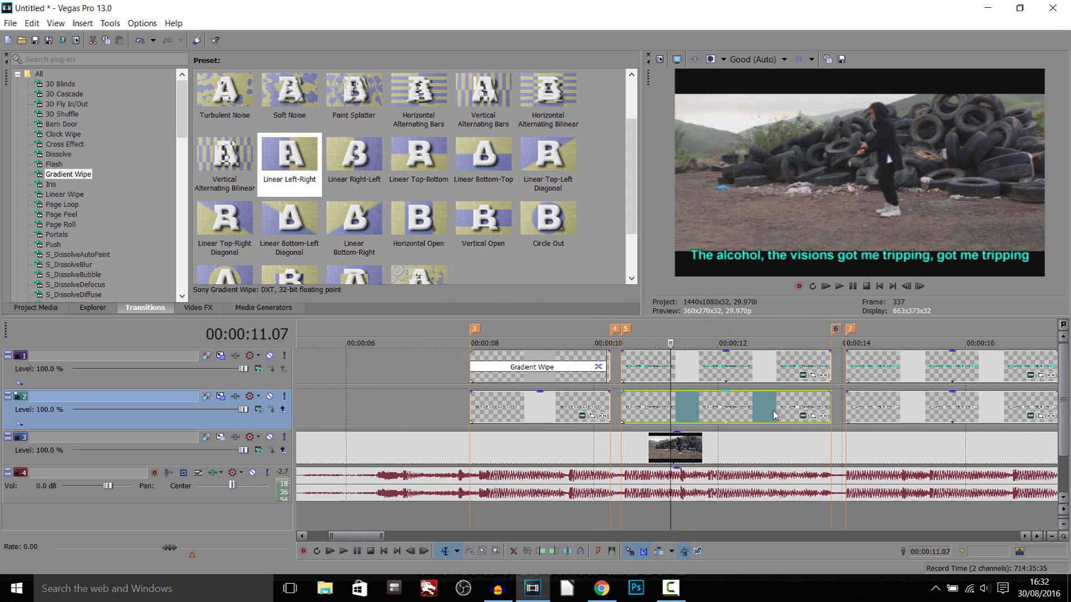
{"action": "left_click", "coordinate": [773, 414]}
{"action": "scroll", "coordinate": [808, 430], "scroll_direction": "down", "scroll_amount": 2}
{"action": "scroll", "coordinate": [693, 413], "scroll_direction": "up", "scroll_amount": 2}
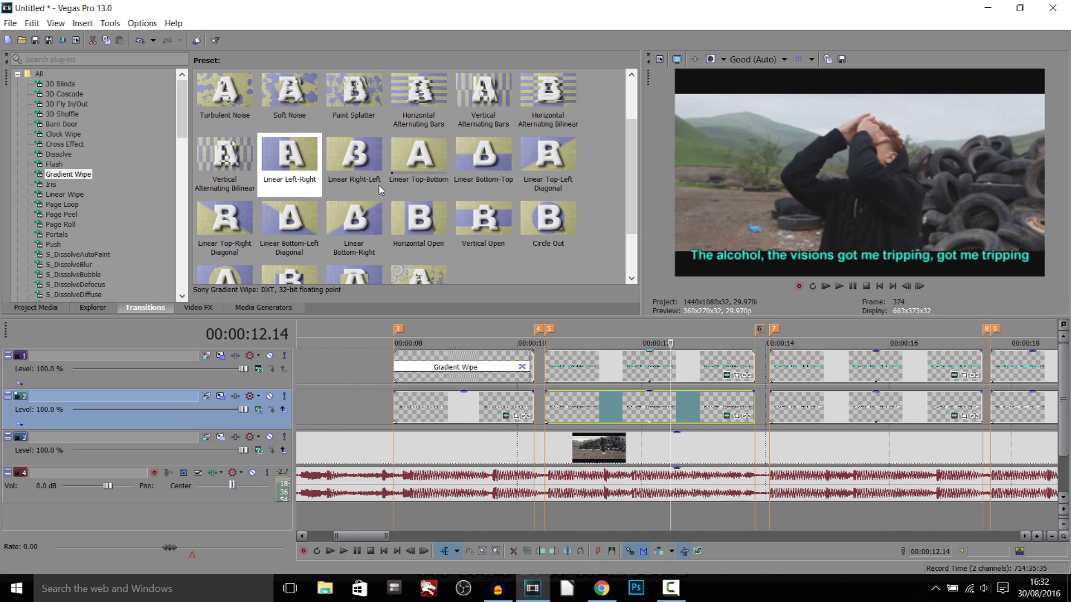
{"action": "left_click_drag", "start_coordinate": [295, 162], "coordinate": [307, 170]}
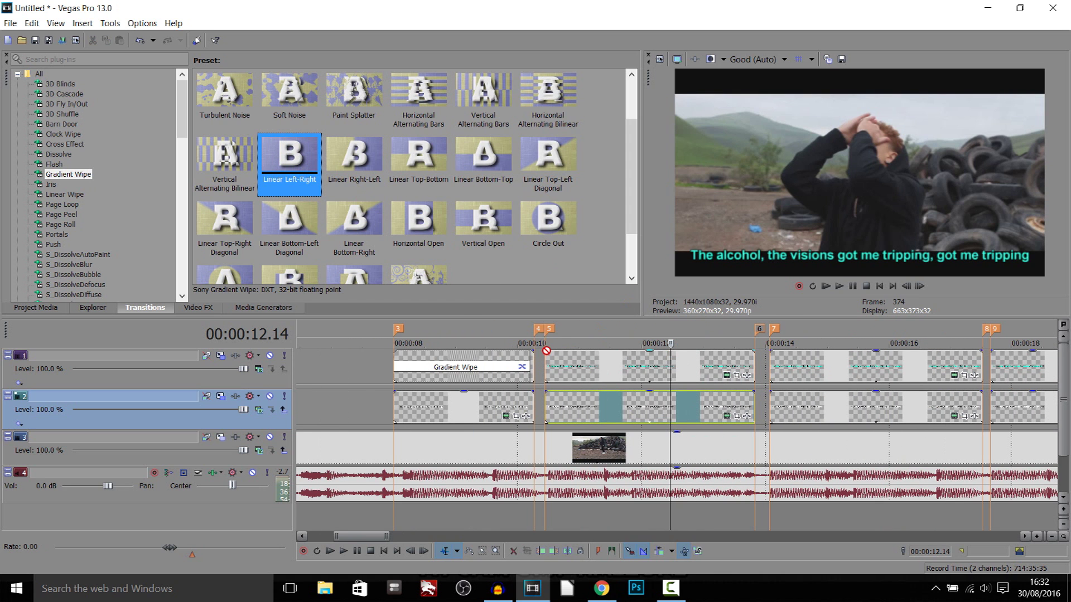
{"action": "left_click_drag", "start_coordinate": [547, 356], "coordinate": [550, 359]}
{"action": "left_click", "coordinate": [501, 79]}
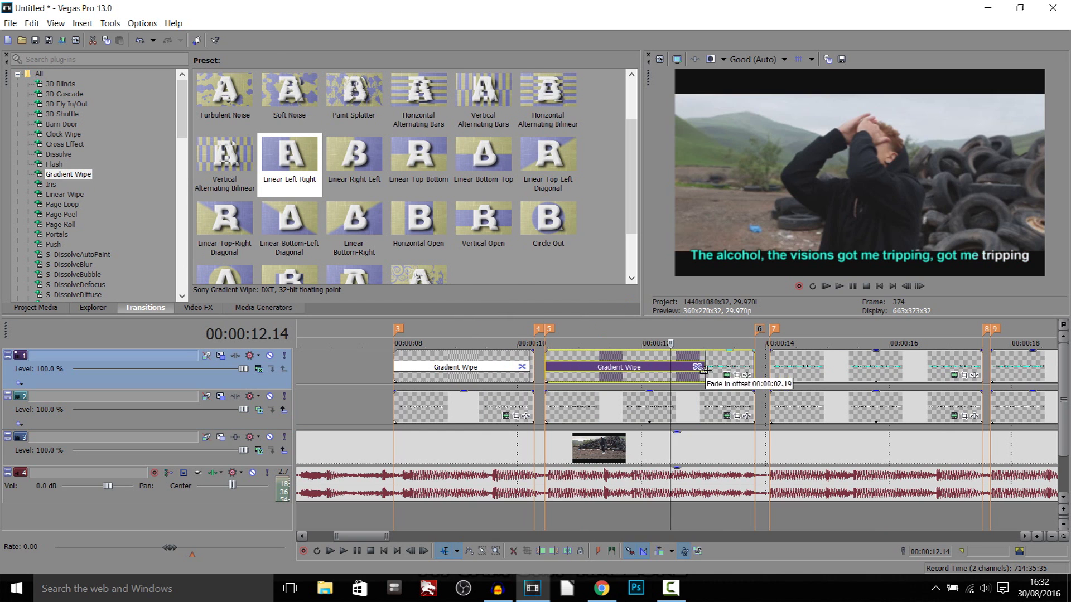
Play the line at marker 5 and lengthen its gradient wipe to a fade-in offset of about 00:00:03.04
{"action": "left_click", "coordinate": [539, 414]}
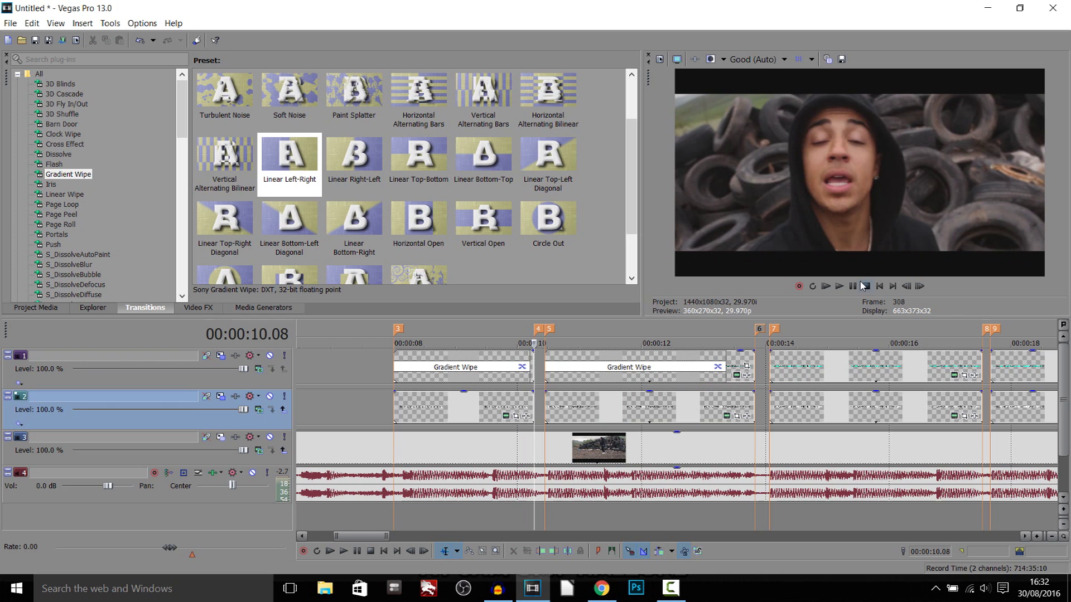
{"action": "key", "text": "space"}
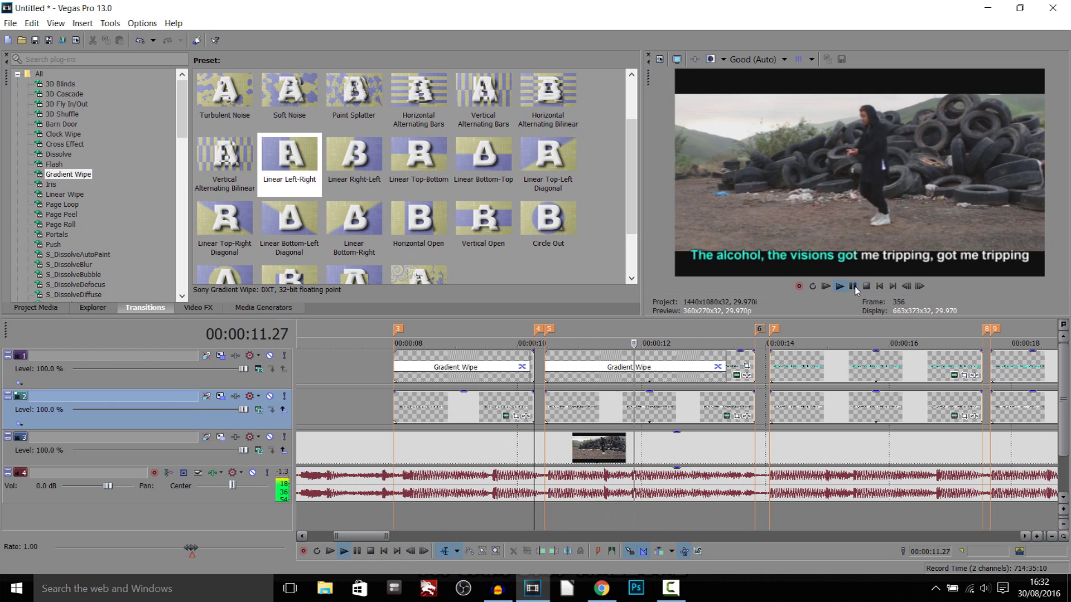
{"action": "left_click", "coordinate": [855, 288]}
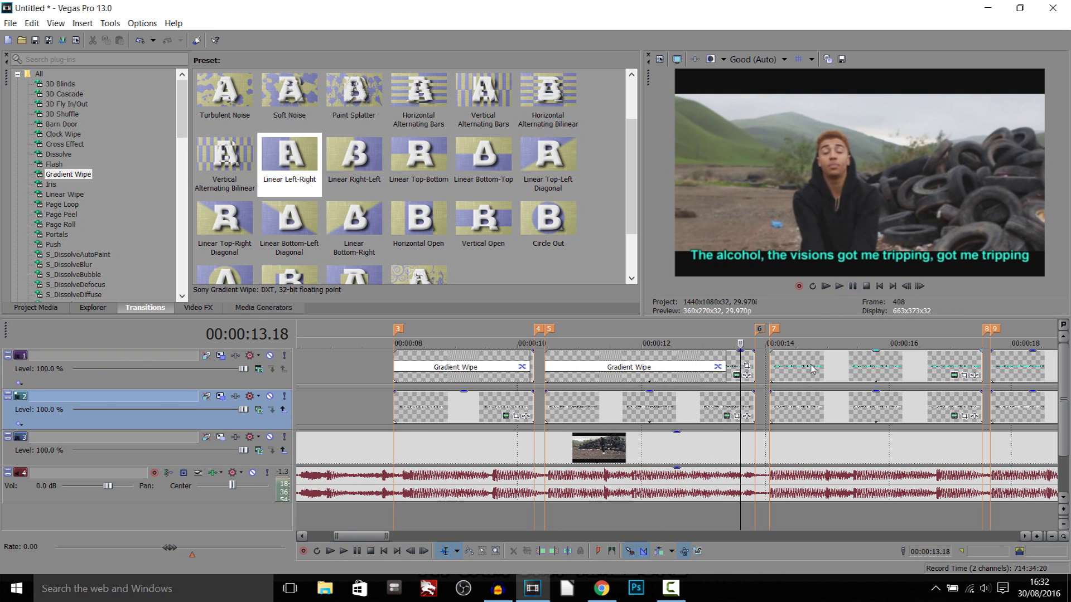
{"action": "scroll", "coordinate": [812, 367], "scroll_direction": "up", "scroll_amount": 2}
{"action": "left_click_drag", "start_coordinate": [640, 363], "coordinate": [656, 362]}
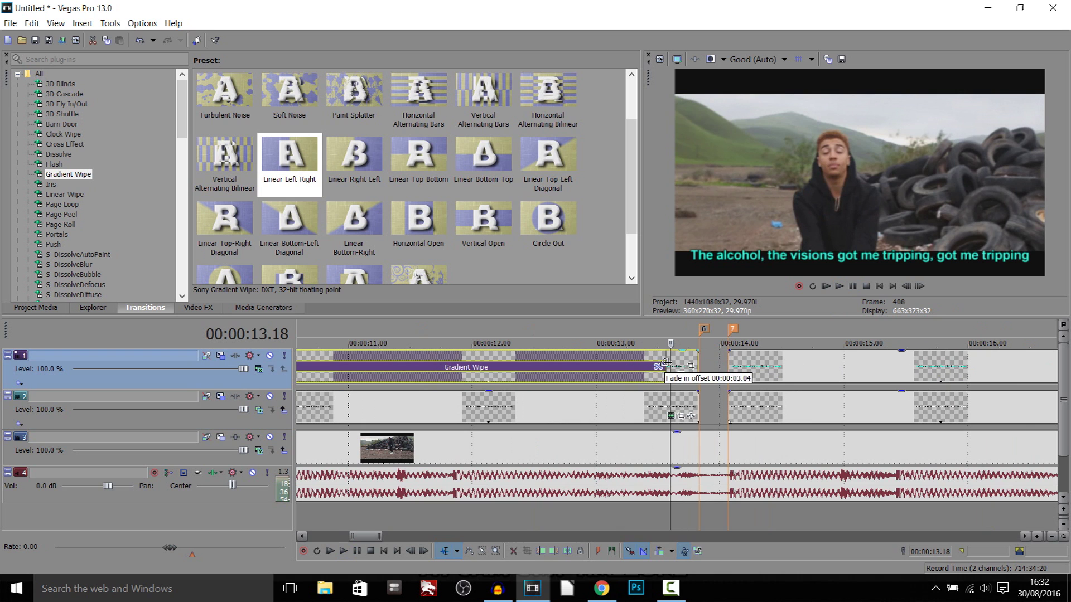
Replay the lyric line from just before marker 5 to check the timing of its lengthened wipe
{"action": "scroll", "coordinate": [661, 372], "scroll_direction": "down", "scroll_amount": 4}
{"action": "left_click", "coordinate": [564, 403]}
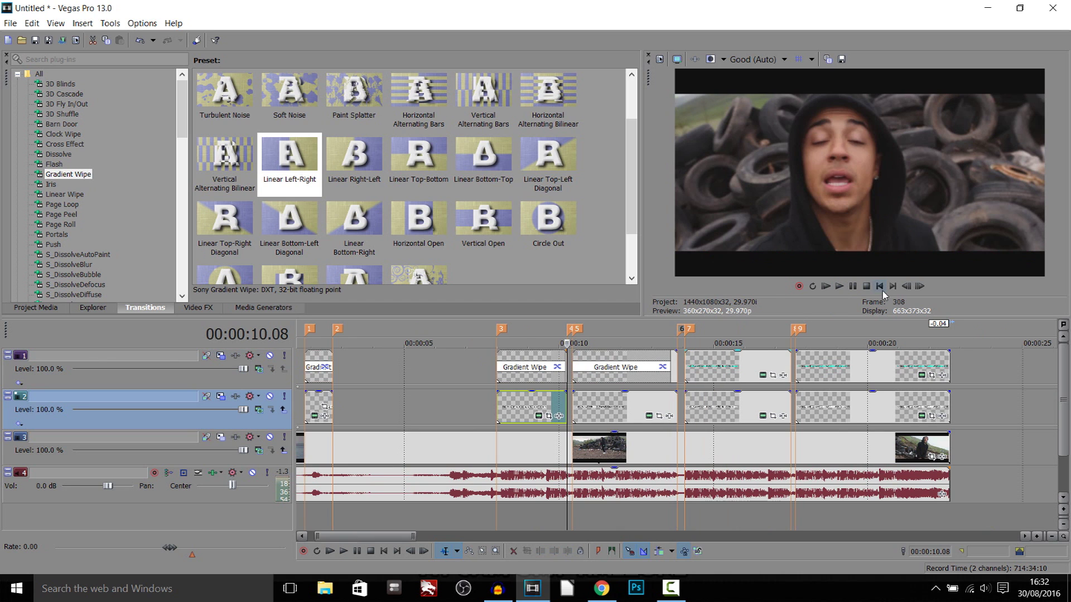
{"action": "left_click", "coordinate": [853, 287]}
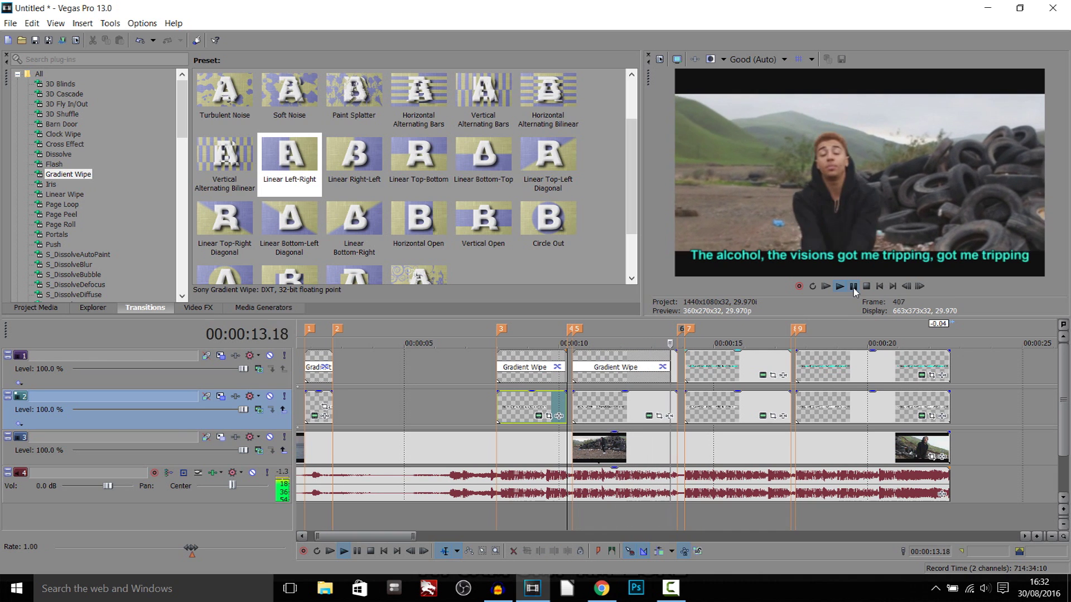
{"action": "left_click", "coordinate": [853, 288]}
Apply the Linear Left-Right Gradient Wipe to the start of the turquoise event at marker 7 and close its settings
{"action": "scroll", "coordinate": [792, 438], "scroll_direction": "up", "scroll_amount": 5}
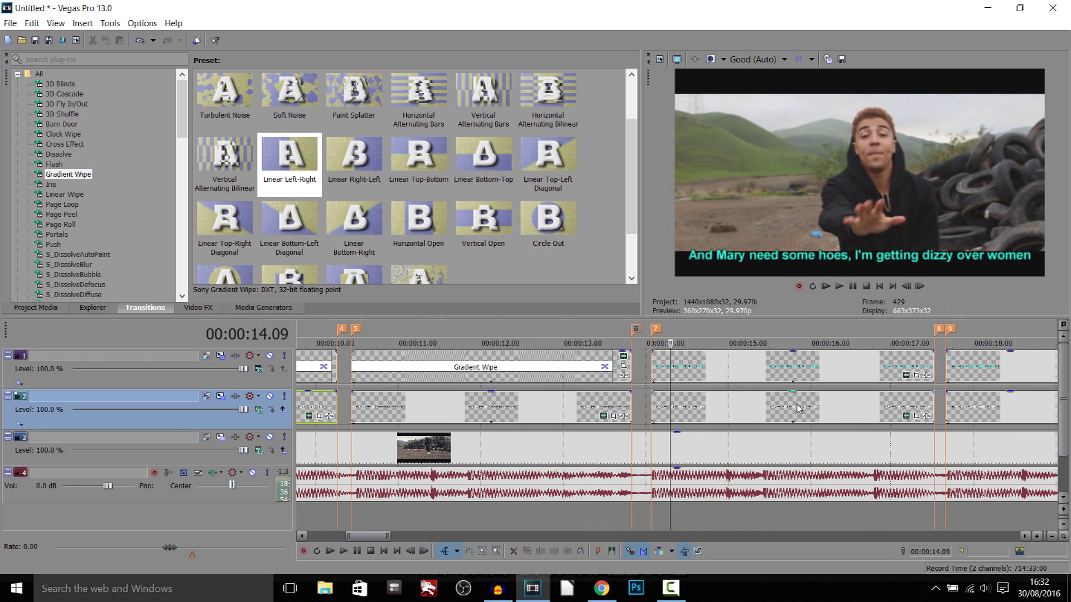
{"action": "left_click", "coordinate": [799, 409]}
{"action": "scroll", "coordinate": [636, 369], "scroll_direction": "down", "scroll_amount": 2}
{"action": "left_click_drag", "start_coordinate": [308, 178], "coordinate": [351, 192]}
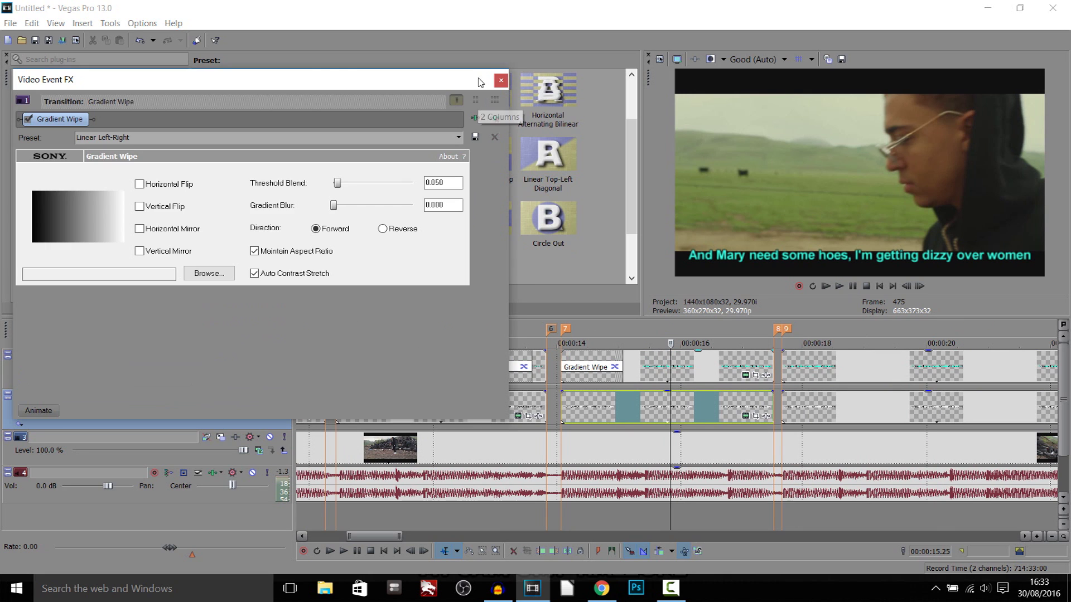
{"action": "left_click", "coordinate": [501, 81]}
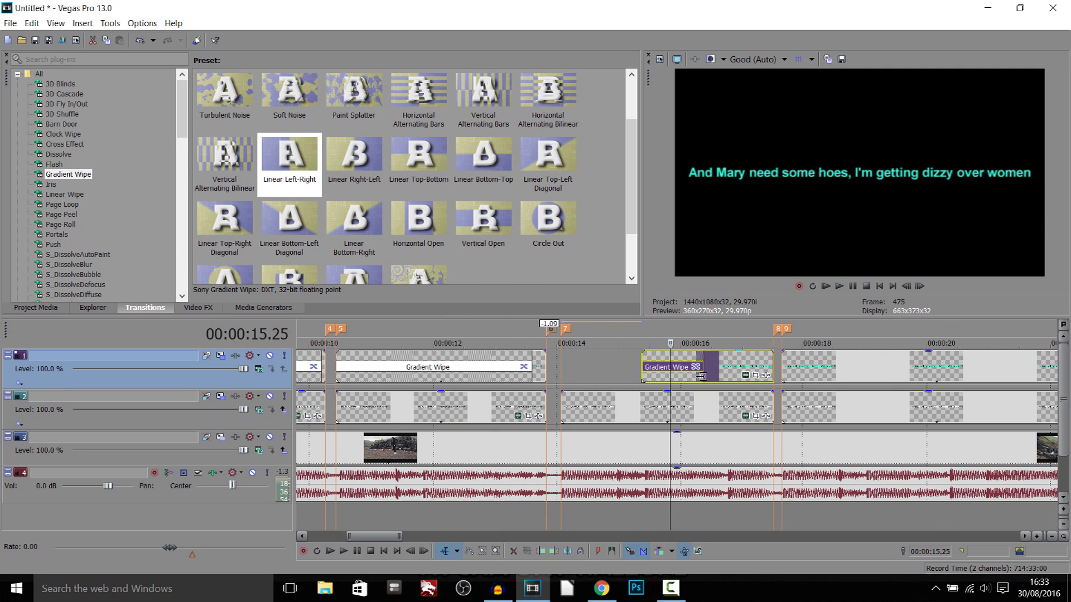